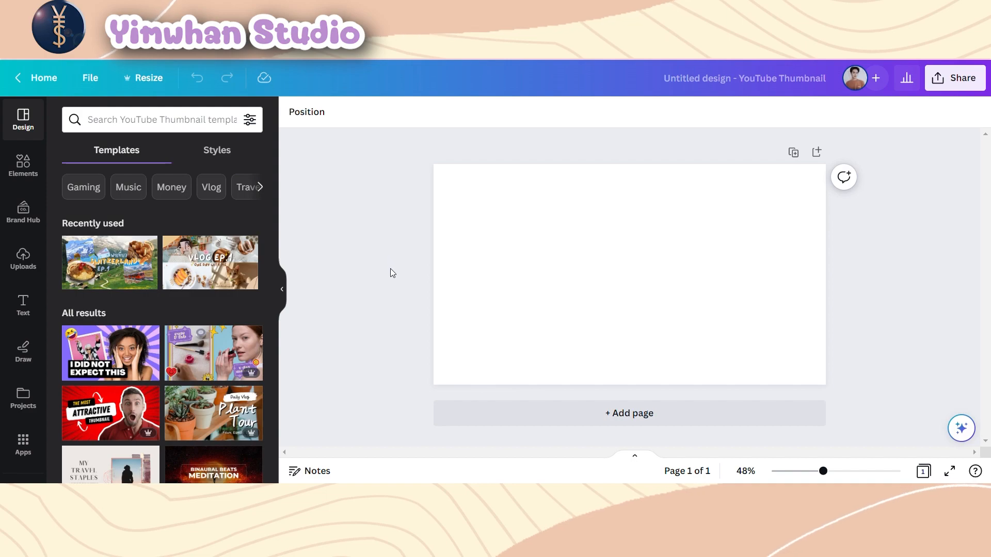
# - Add a new text box and place it near the middle of the blank page
pyautogui.click(35, 309)
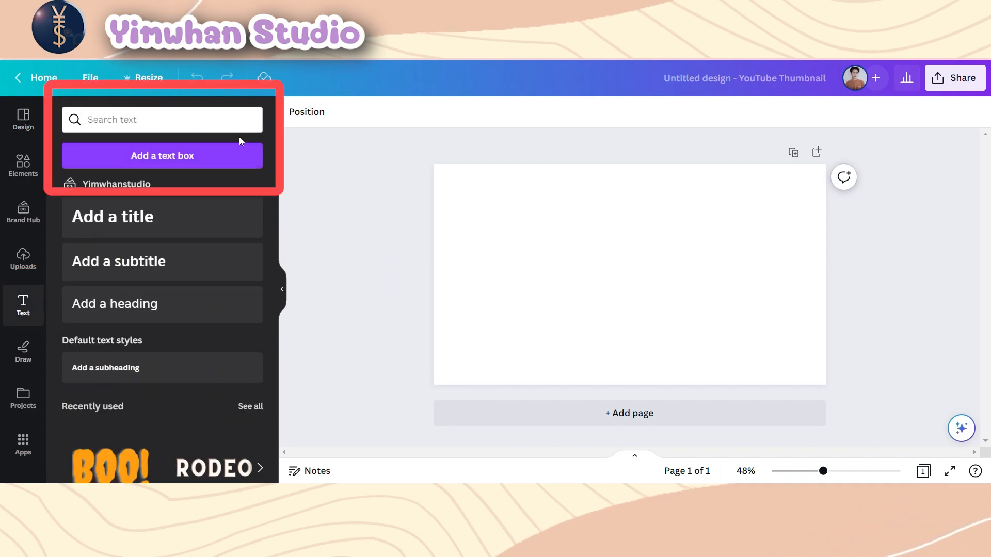
pyautogui.click(247, 158)
pyautogui.moveTo(600, 273); pyautogui.dragTo(480, 251)
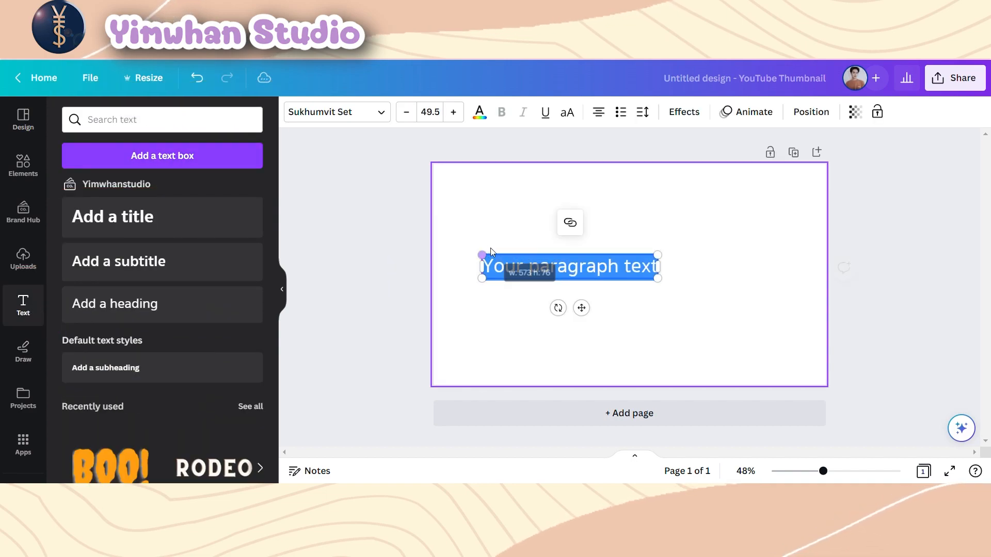
pyautogui.moveTo(595, 311); pyautogui.dragTo(639, 326)
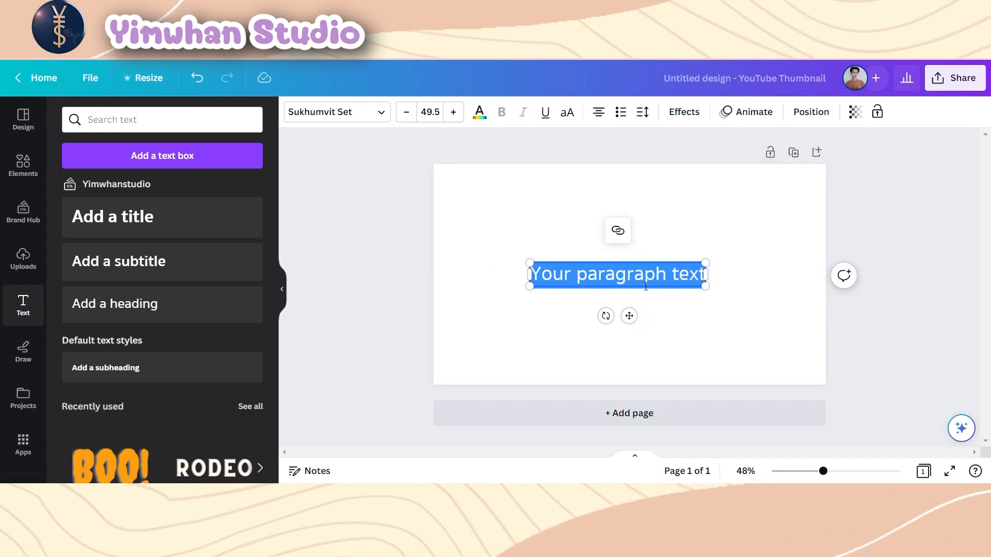
# - Replace the placeholder text with "ชี้พิกัด"
pyautogui.click(680, 277)
pyautogui.hotkey('ctrl', 'a')
pyautogui.write('ข')
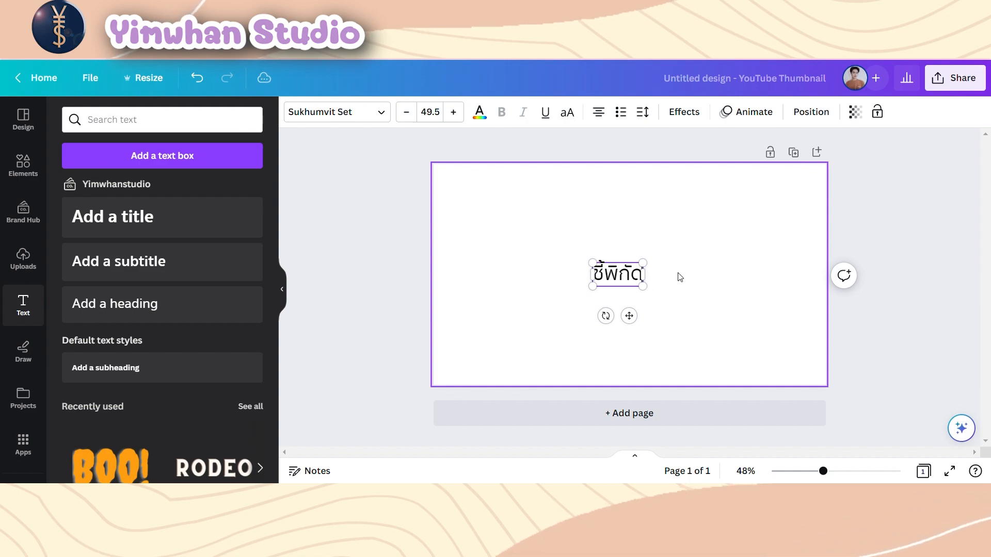
pyautogui.write('ี้พิกัดหาของ')
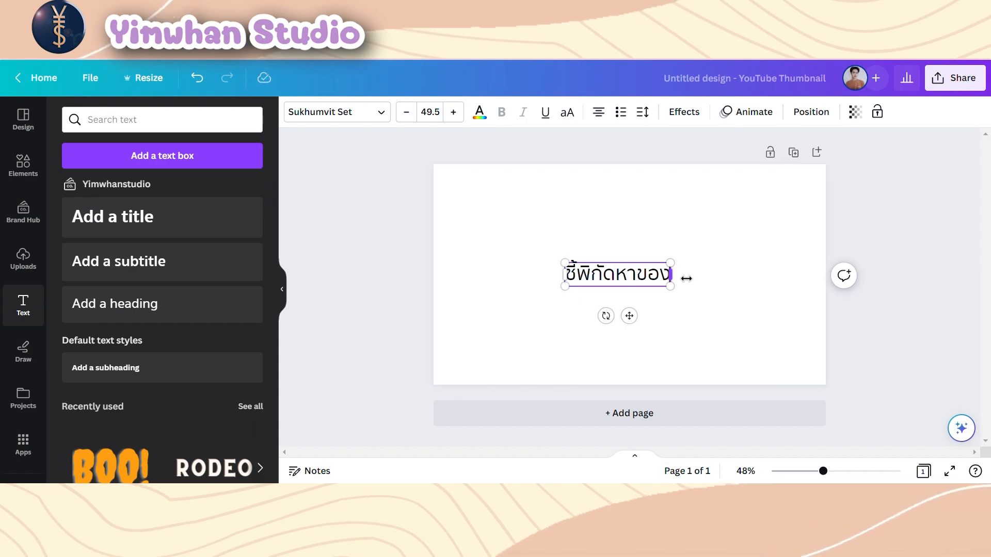
pyautogui.press('BackSpace')
pyautogui.press('BackSpace')
pyautogui.press('BackSpace')
pyautogui.press('BackSpace')
pyautogui.press('BackSpace')
pyautogui.write('ของ')
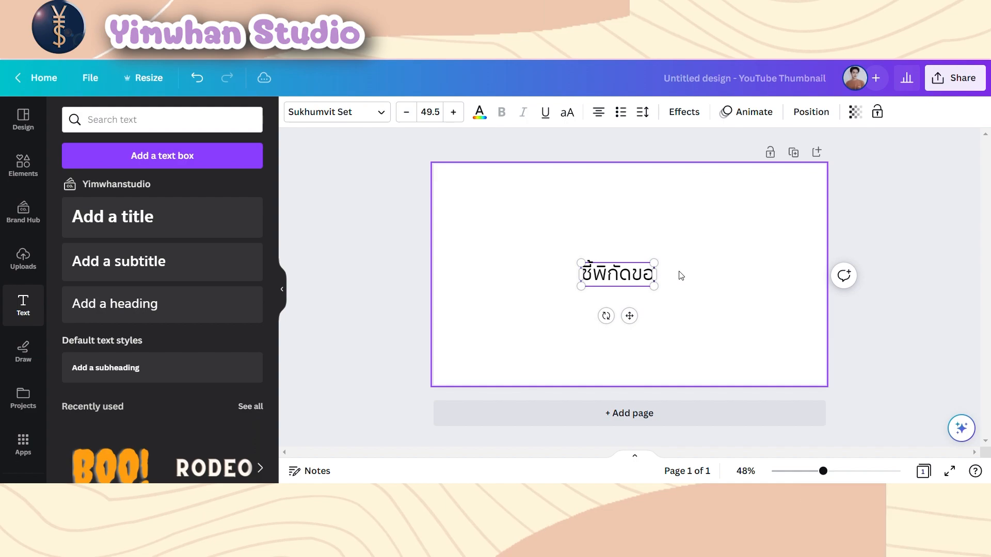
pyautogui.press('BackSpace')
pyautogui.press('BackSpace')
pyautogui.press('BackSpace')
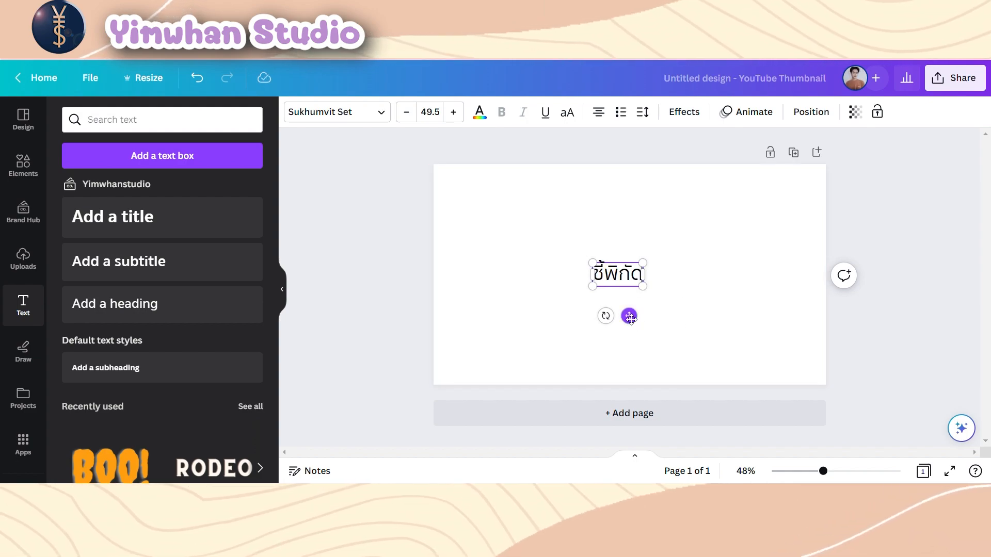
# - Change the font of "ชี้พิกัด" to เอฟซี มัฟฟิน and enlarge it to size 104
pyautogui.moveTo(630, 318); pyautogui.dragTo(652, 296)
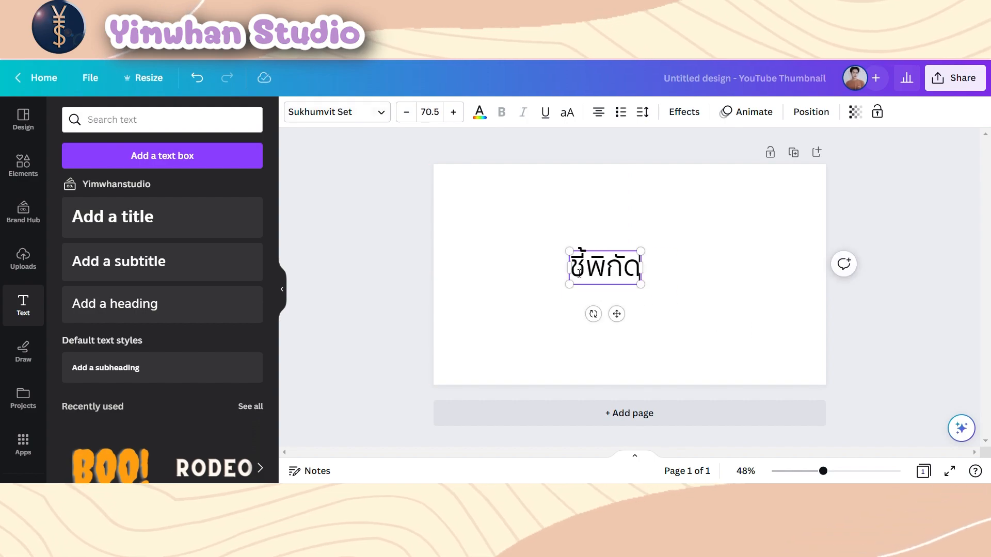
pyautogui.click(338, 107)
pyautogui.click(169, 285)
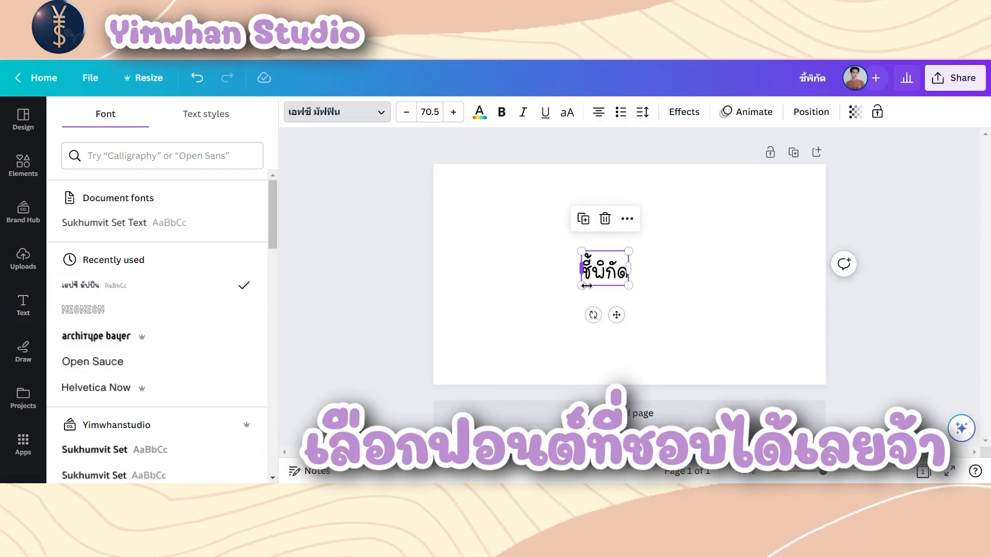
pyautogui.moveTo(587, 285); pyautogui.dragTo(559, 302)
# - Apply the Outline effect to "ชี้พิกัด" with a light blue outline and make the lettering white
pyautogui.click(684, 111)
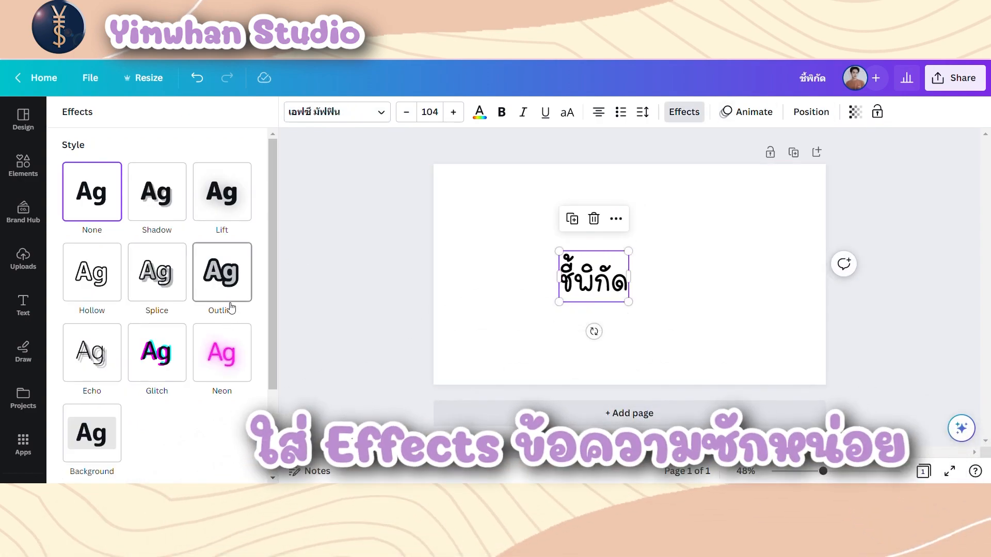
pyautogui.scroll(-2, 230, 308)
pyautogui.click(232, 217)
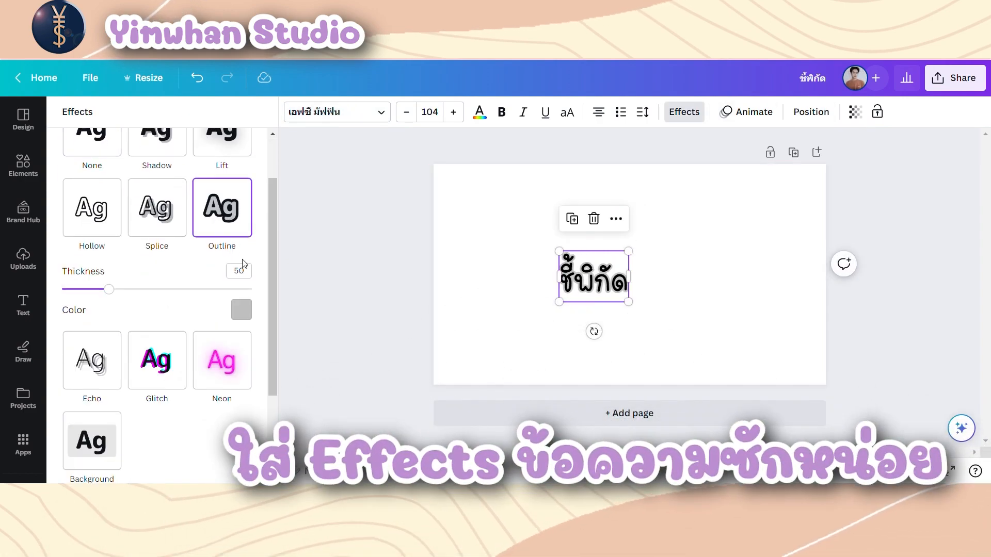
pyautogui.click(241, 310)
pyautogui.click(72, 190)
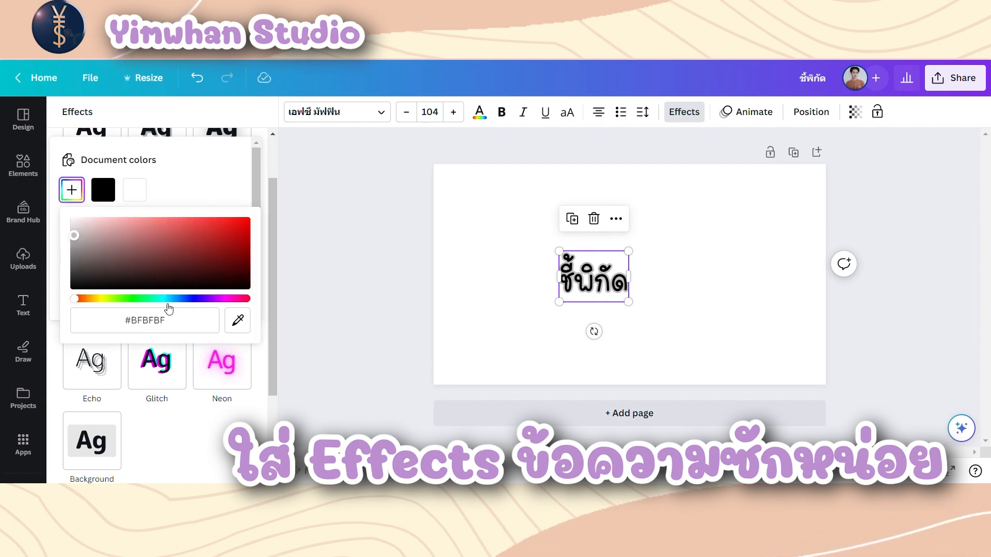
pyautogui.click(176, 300)
pyautogui.moveTo(149, 245); pyautogui.dragTo(150, 221)
pyautogui.click(480, 112)
pyautogui.click(146, 190)
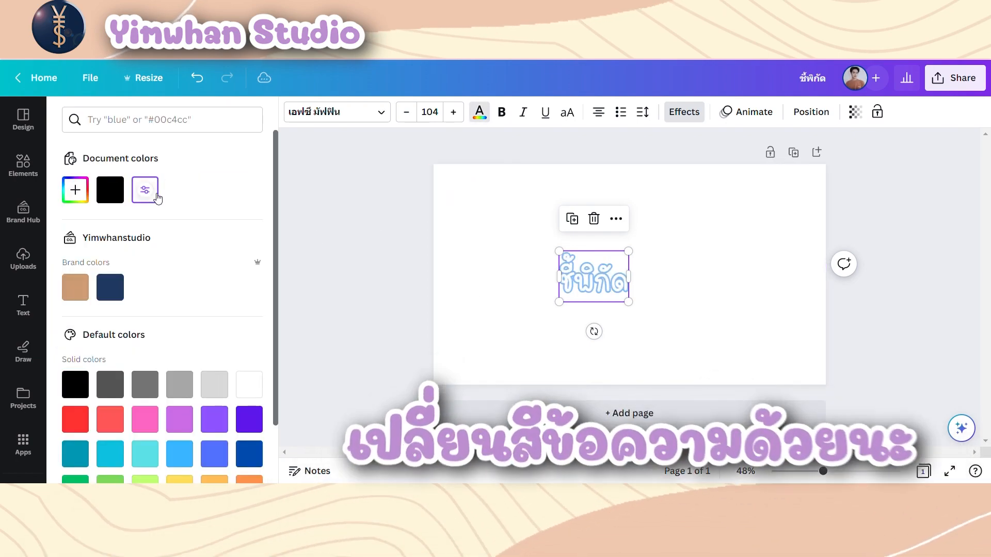
# - Change the outline to a brighter blue, about #6CB2FA, and set its thickness to 126
pyautogui.click(684, 112)
pyautogui.click(241, 374)
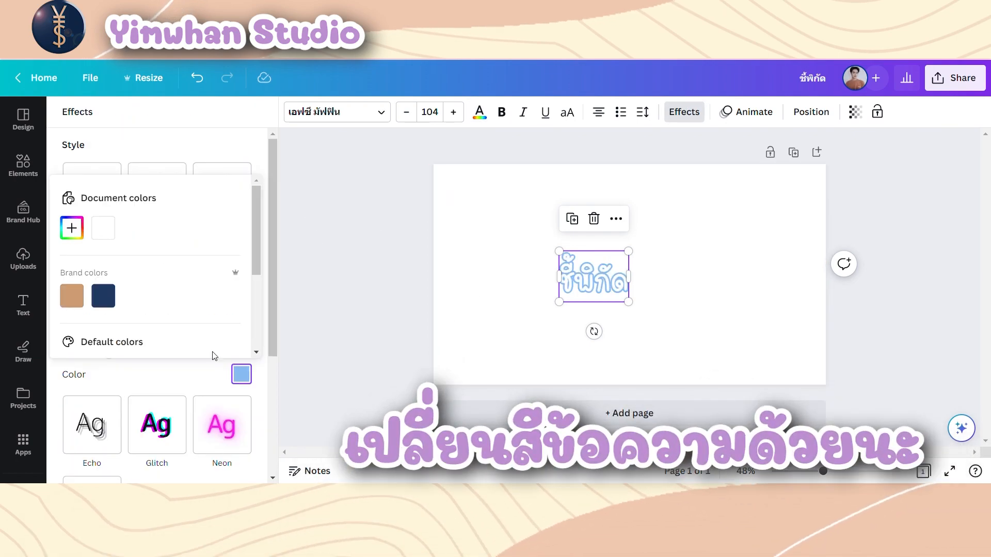
pyautogui.click(72, 228)
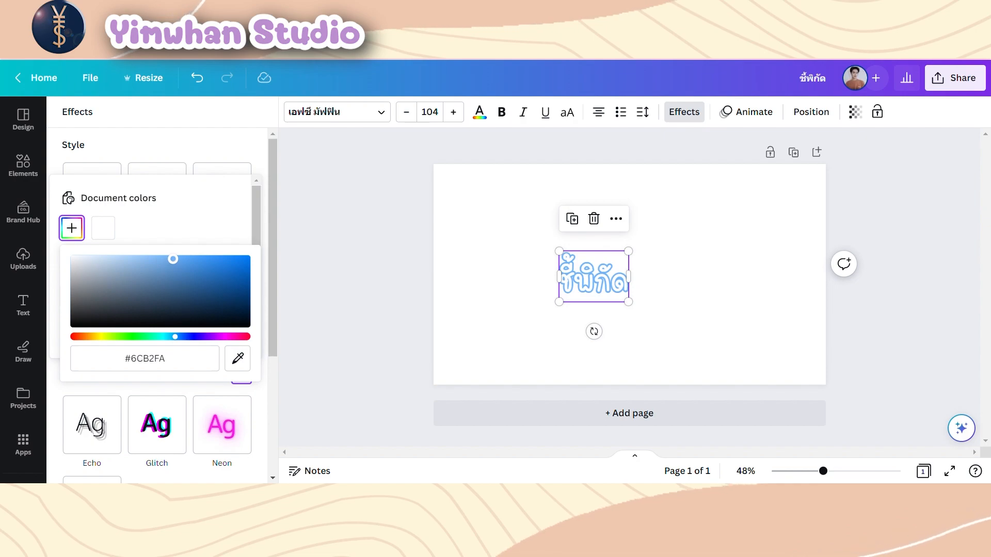
pyautogui.click(247, 151)
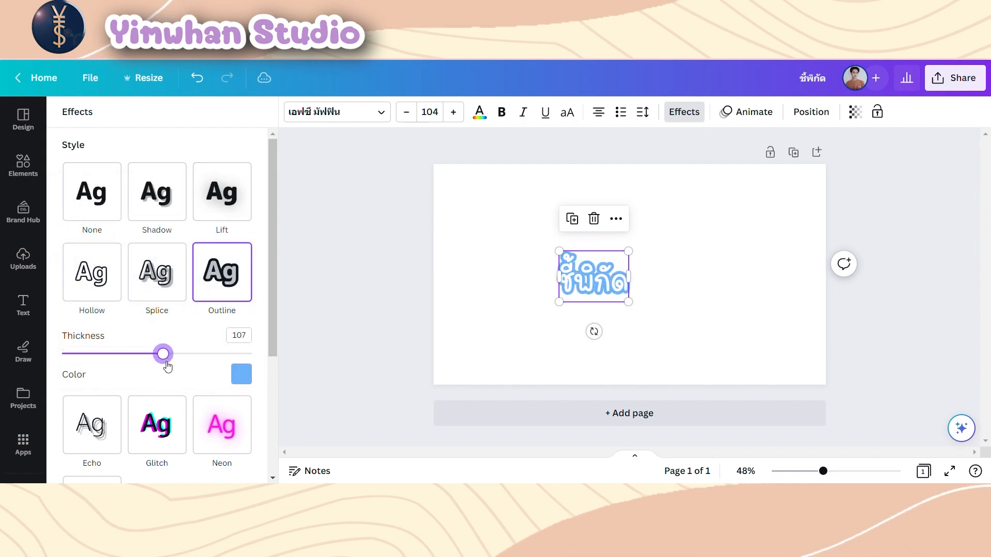
pyautogui.moveTo(174, 367); pyautogui.dragTo(186, 361)
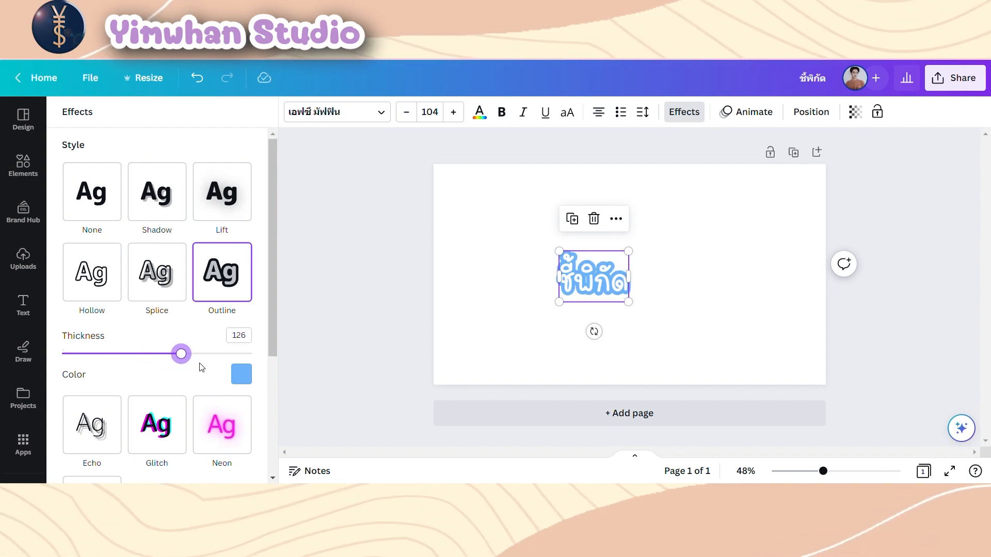
# - Apply the Curve shape to "ชี้พิกัด", tilt it slightly clockwise and scale it down to size 98.6
pyautogui.moveTo(274, 280); pyautogui.dragTo(266, 420)
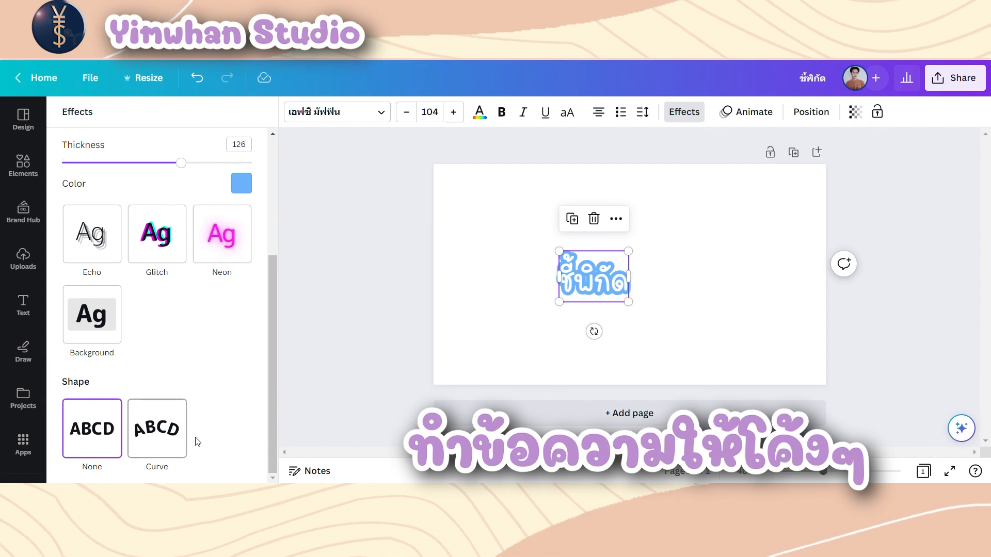
pyautogui.click(175, 436)
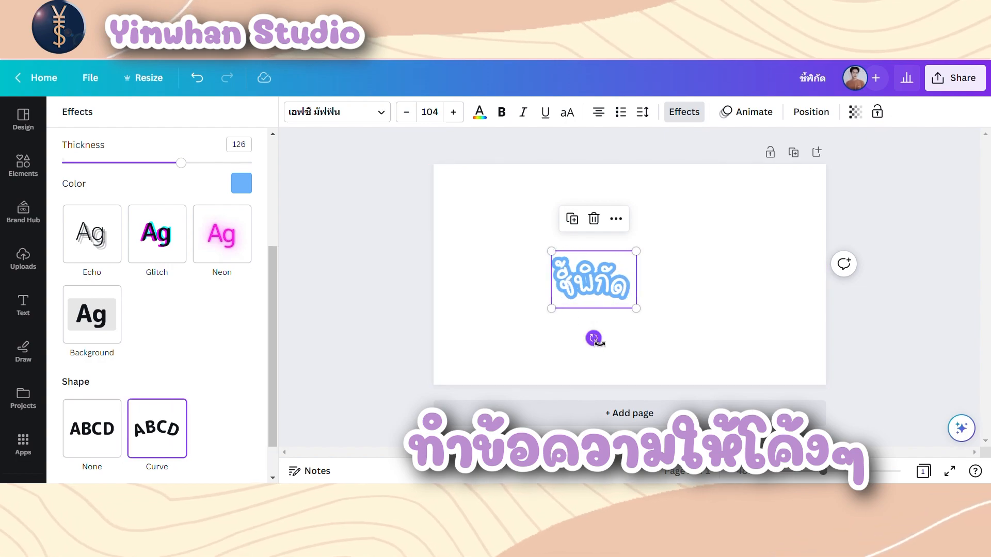
pyautogui.moveTo(593, 336); pyautogui.dragTo(593, 343)
pyautogui.moveTo(598, 298); pyautogui.dragTo(625, 295)
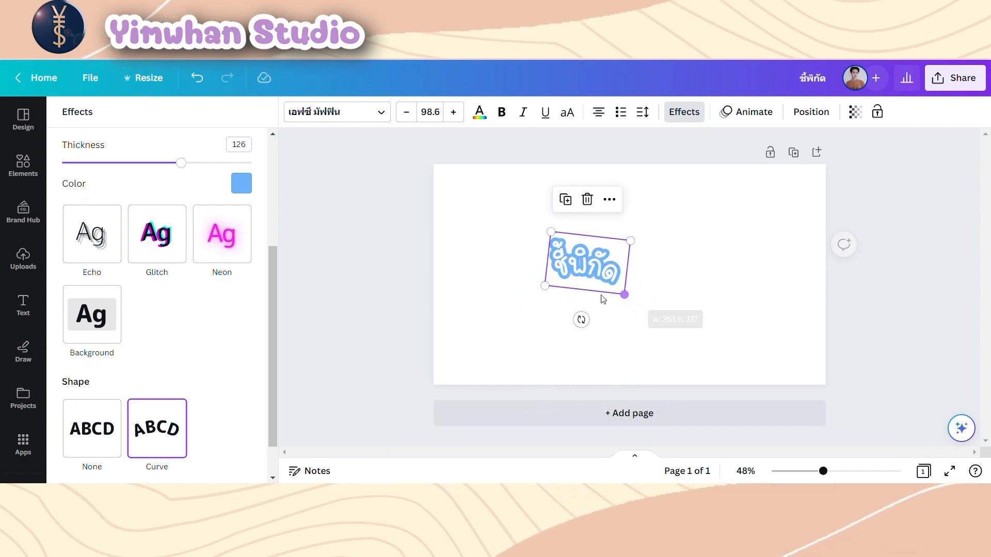
# - Set the curve of "ชี้พิกัด" to 100 and nudge the text slightly upward
pyautogui.scroll(-2, 224, 404)
pyautogui.moveTo(245, 464); pyautogui.dragTo(292, 474)
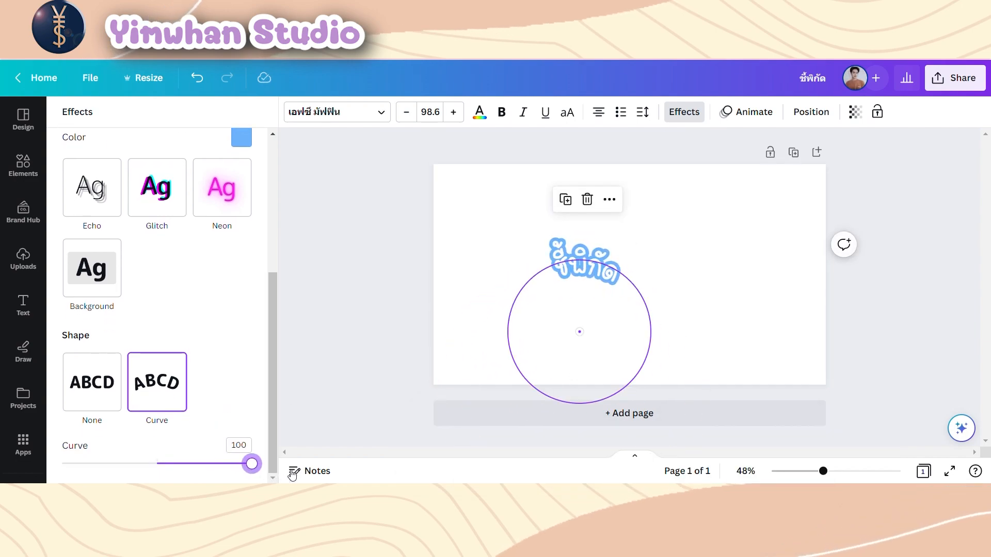
pyautogui.moveTo(587, 270)
pyautogui.mouseDown()
pyautogui.moveTo(596, 259)
pyautogui.moveTo(585, 264)
pyautogui.mouseUp()
pyautogui.click(615, 298)
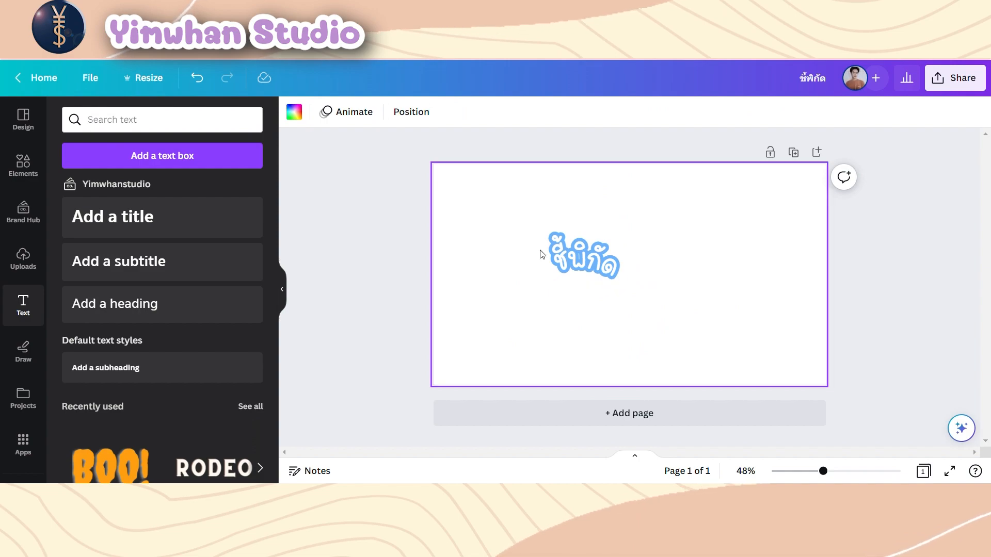
# - Duplicate "ชี้พิกัด", place the copy directly to its right and change its text to "ของกิน"
pyautogui.click(604, 259)
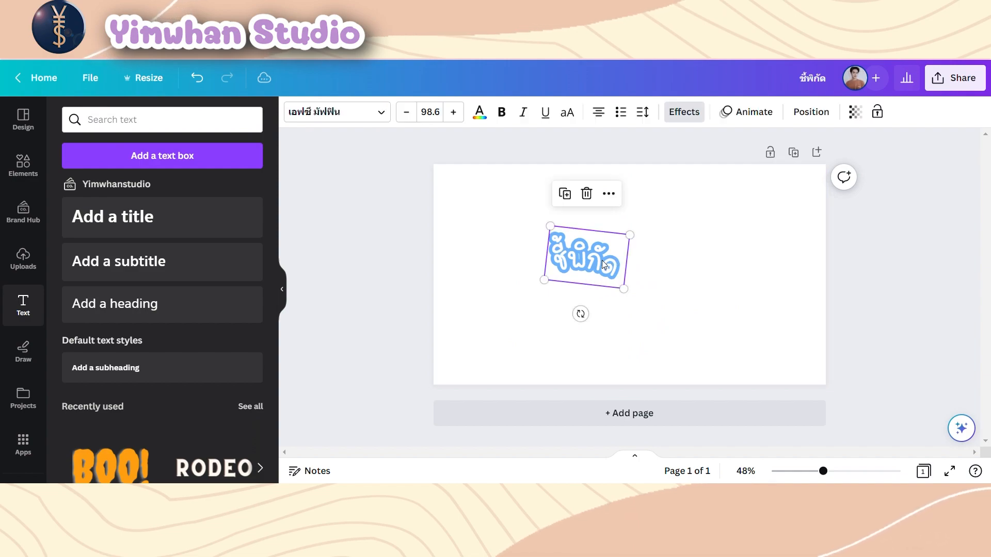
pyautogui.click(570, 198)
pyautogui.moveTo(622, 264); pyautogui.dragTo(697, 276)
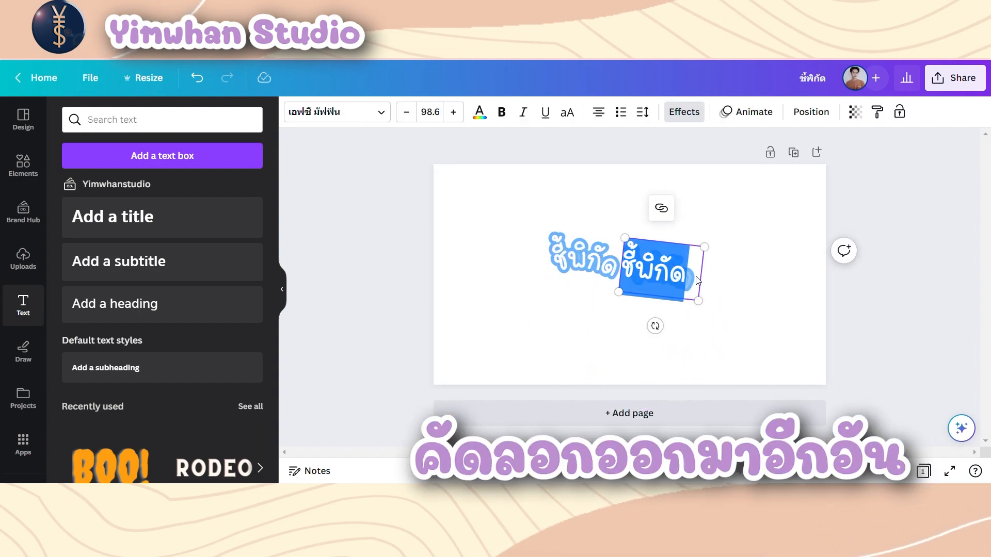
pyautogui.write('ของกิน')
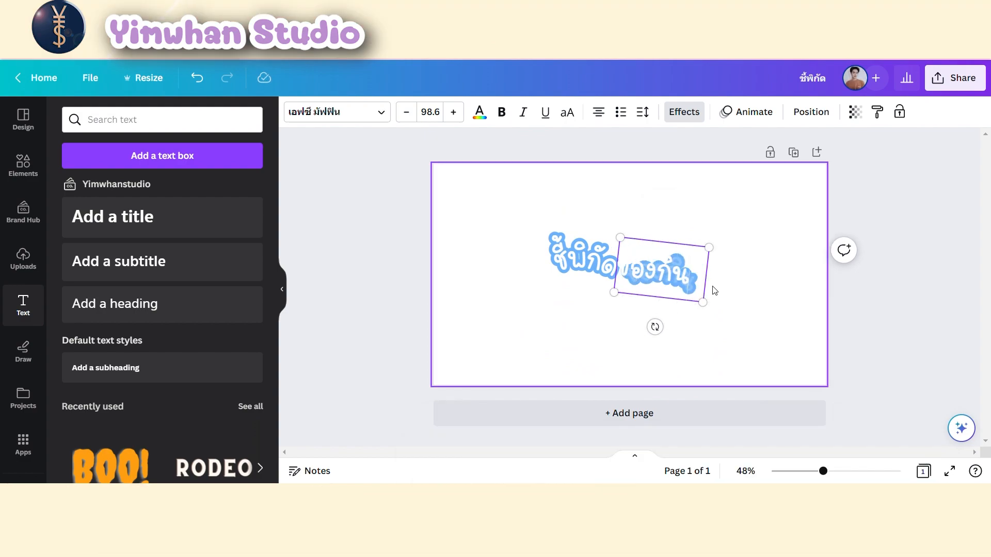
pyautogui.click(926, 331)
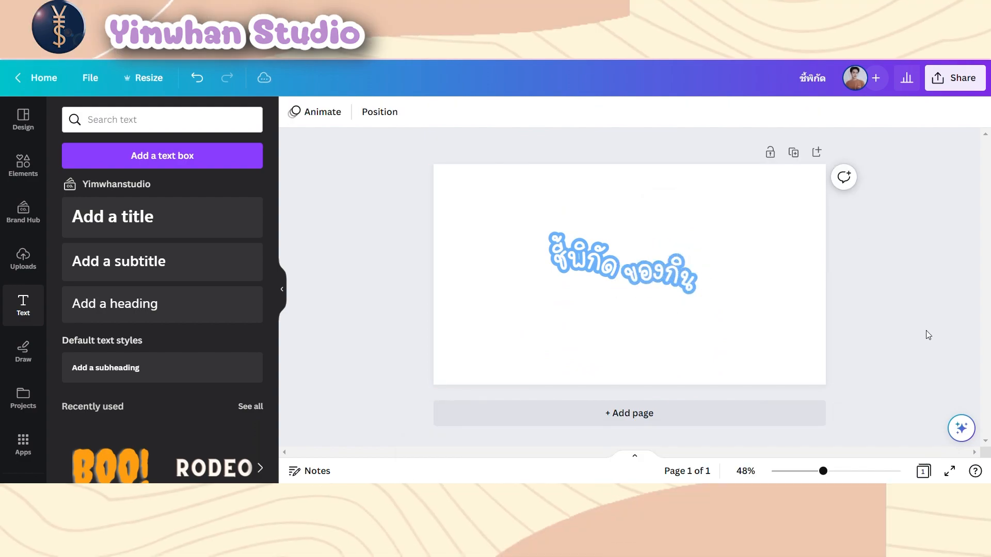
# - Bend "ของกิน" the opposite way by setting its curve to the lowest value
pyautogui.click(670, 280)
pyautogui.click(684, 112)
pyautogui.scroll(-5, 170, 294)
pyautogui.click(181, 387)
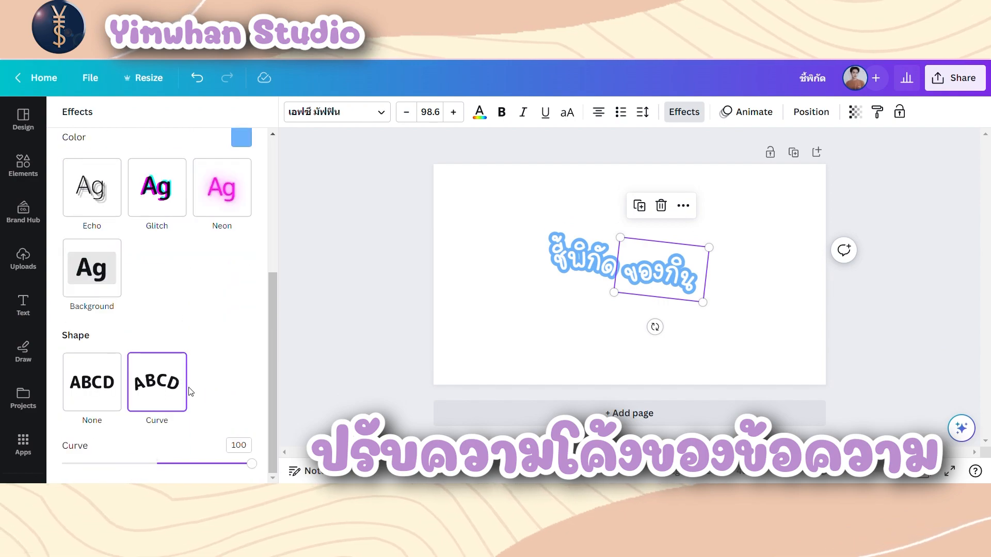
pyautogui.moveTo(250, 467); pyautogui.dragTo(62, 463)
# - Tilt "ของกิน" counter-clockwise and nudge it into place beside "ชี้พิกัด"
pyautogui.moveTo(665, 265); pyautogui.dragTo(665, 269)
pyautogui.moveTo(659, 324); pyautogui.dragTo(672, 323)
pyautogui.moveTo(661, 283); pyautogui.dragTo(663, 284)
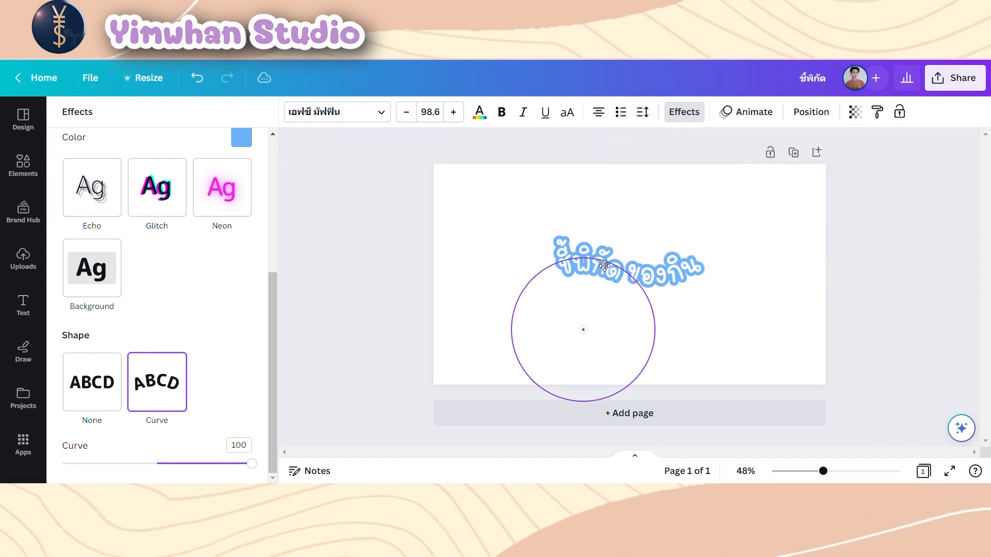
# - Rotate "ชี้พิกัด" counter-clockwise and move it against "ของกิน" so both words follow one continuous wave
pyautogui.moveTo(604, 264); pyautogui.dragTo(608, 264)
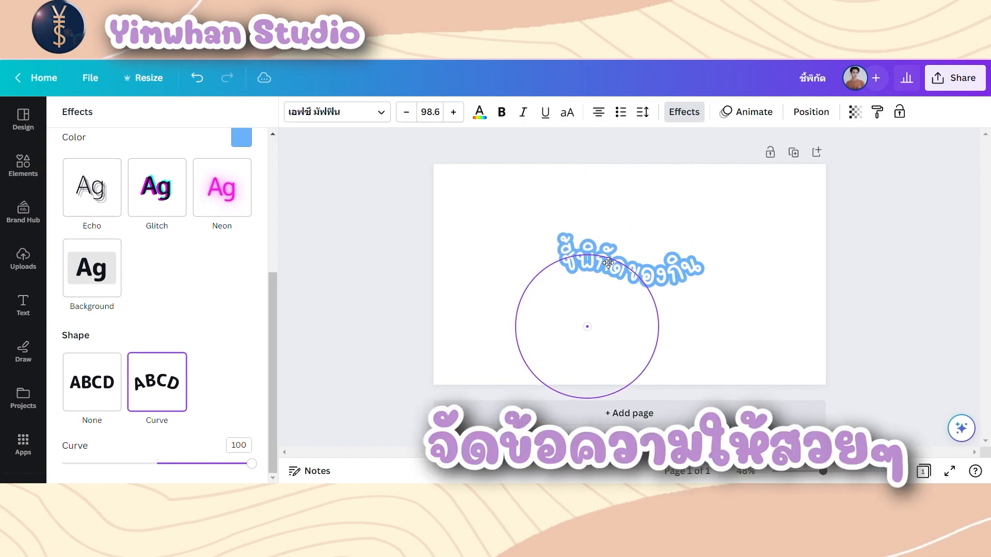
pyautogui.moveTo(589, 314); pyautogui.dragTo(606, 319)
pyautogui.moveTo(600, 275); pyautogui.dragTo(604, 279)
pyautogui.click(860, 332)
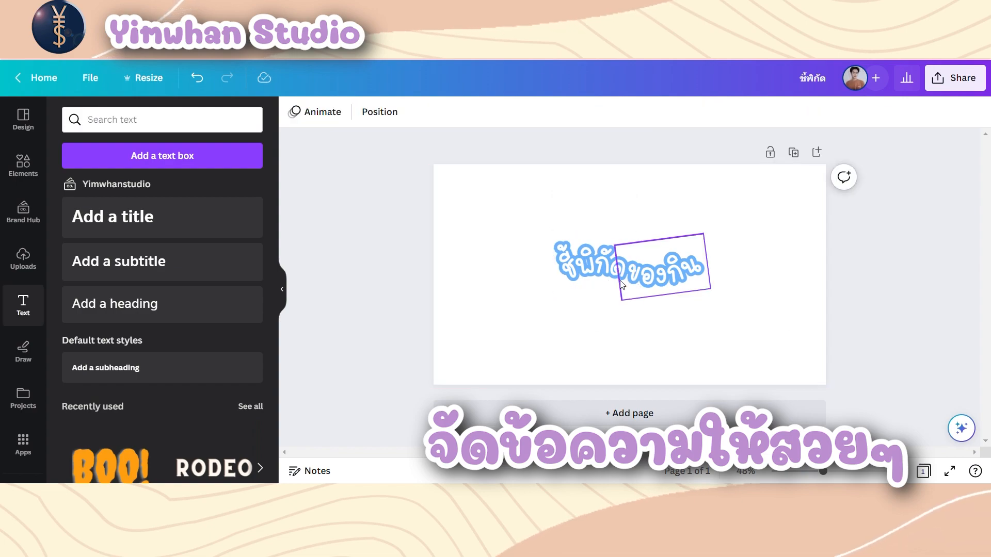
pyautogui.click(598, 269)
pyautogui.moveTo(596, 320); pyautogui.dragTo(605, 318)
pyautogui.moveTo(596, 267); pyautogui.dragTo(605, 279)
pyautogui.click(681, 320)
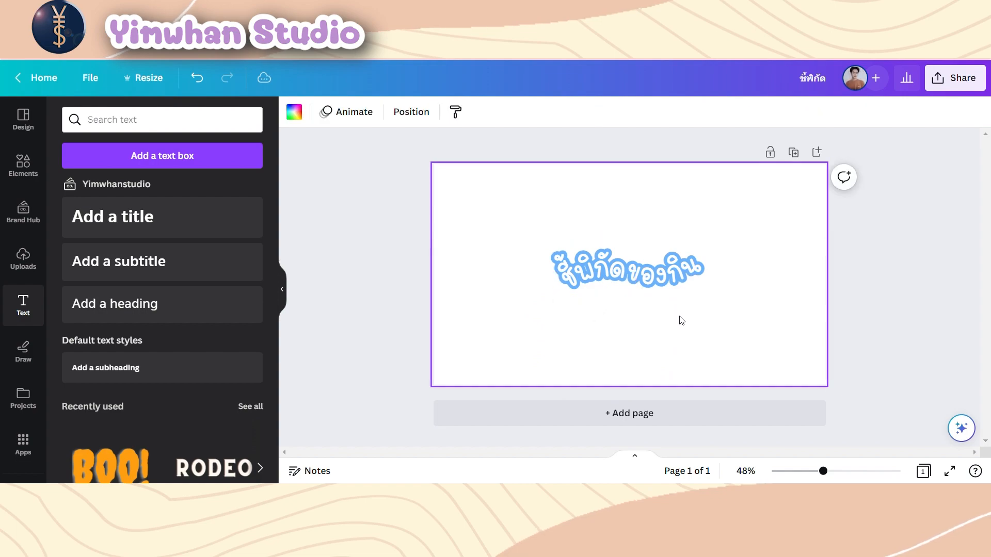
# - Reduce the tilt of "ชี้พิกัด" slightly and nudge it up to line up with "ของกิน"
pyautogui.click(602, 279)
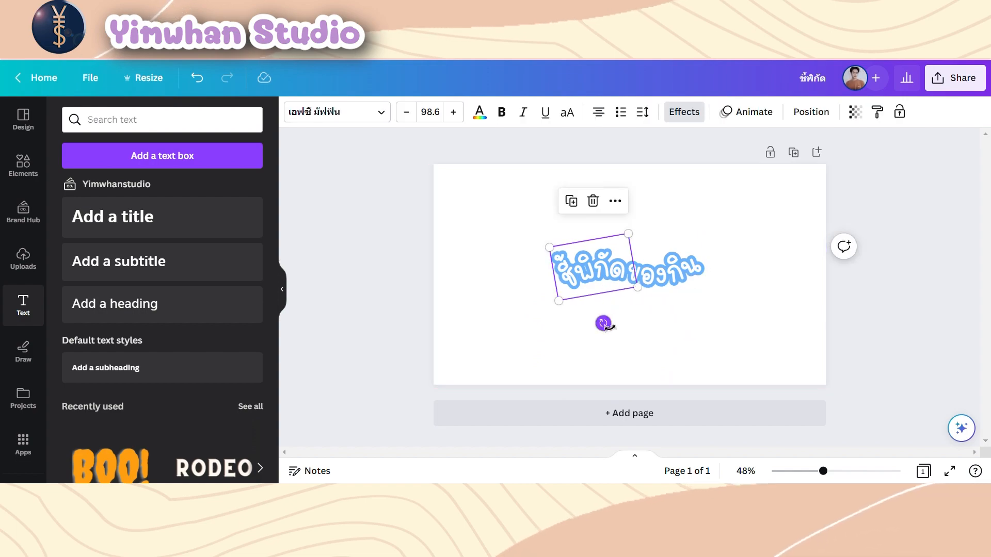
pyautogui.moveTo(605, 322); pyautogui.dragTo(603, 317)
pyautogui.moveTo(597, 285); pyautogui.dragTo(596, 282)
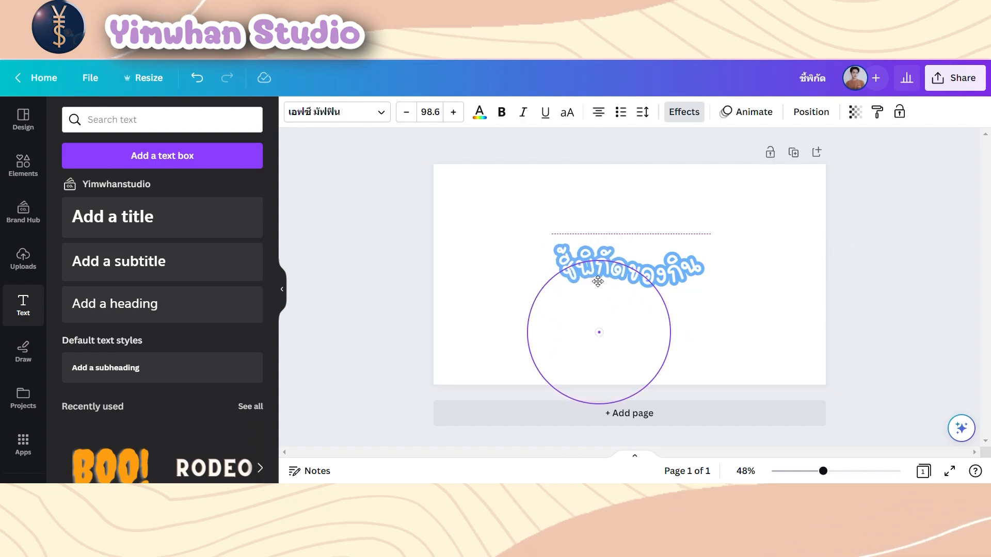
pyautogui.click(666, 321)
# - Select both words together, move them slightly up on the page and fine-tune their shared size
pyautogui.click(662, 271)
pyautogui.keyDown('shift'); pyautogui.click(632, 272); pyautogui.keyUp('shift')
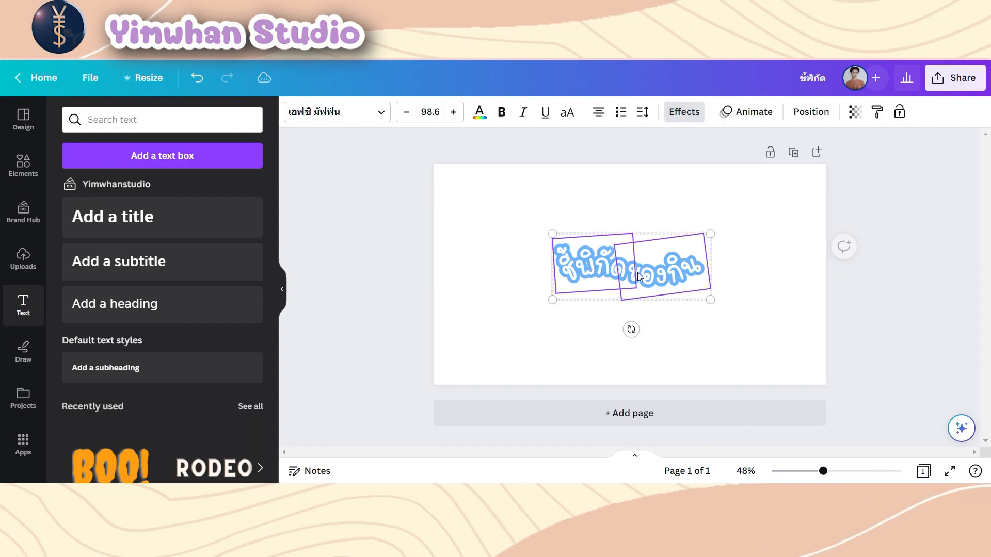
pyautogui.moveTo(637, 273); pyautogui.dragTo(645, 272)
pyautogui.moveTo(709, 294); pyautogui.dragTo(712, 297)
pyautogui.moveTo(676, 277); pyautogui.dragTo(675, 277)
pyautogui.click(856, 295)
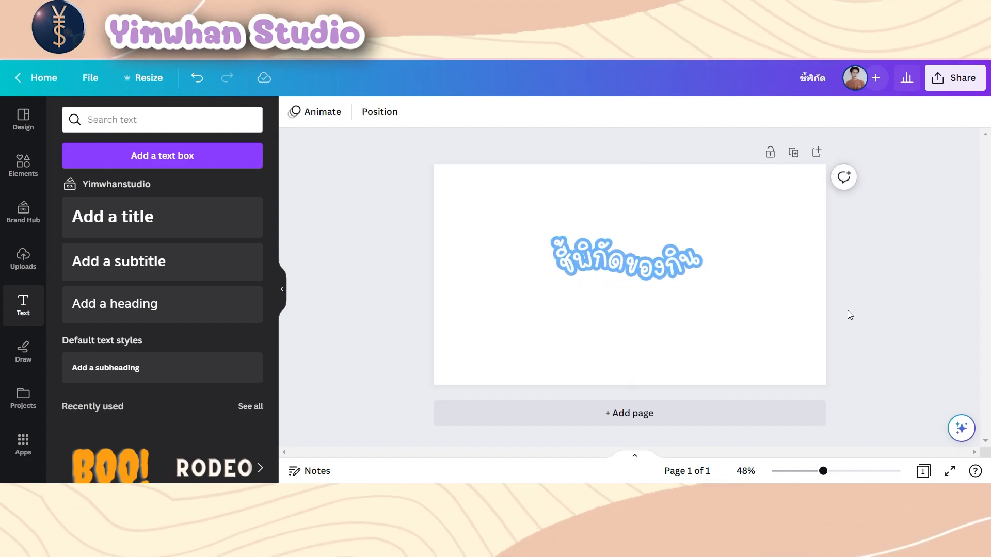
# - Duplicate "ชี้พิกัด", place the copy below the title and change its text to "กาดหน้ามอ"
pyautogui.click(594, 255)
pyautogui.click(571, 194)
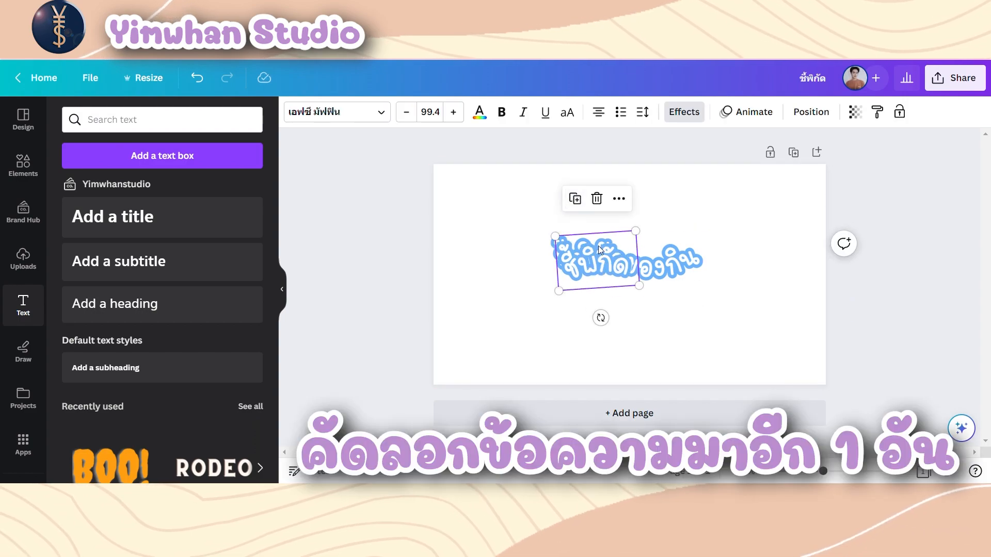
pyautogui.moveTo(599, 245); pyautogui.dragTo(604, 303)
pyautogui.doubleClick(604, 303)
pyautogui.write('กา')
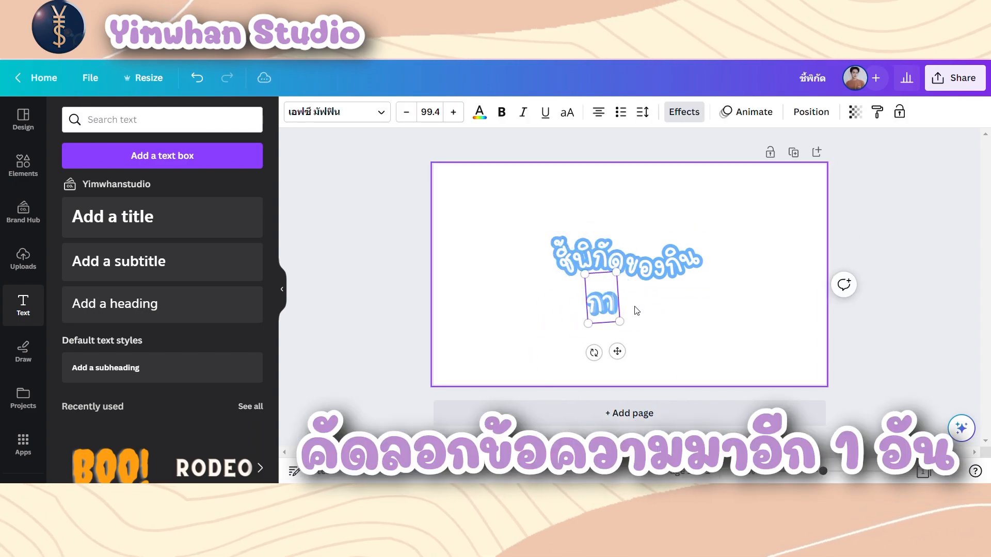
pyautogui.write('ดหน้ามอ')
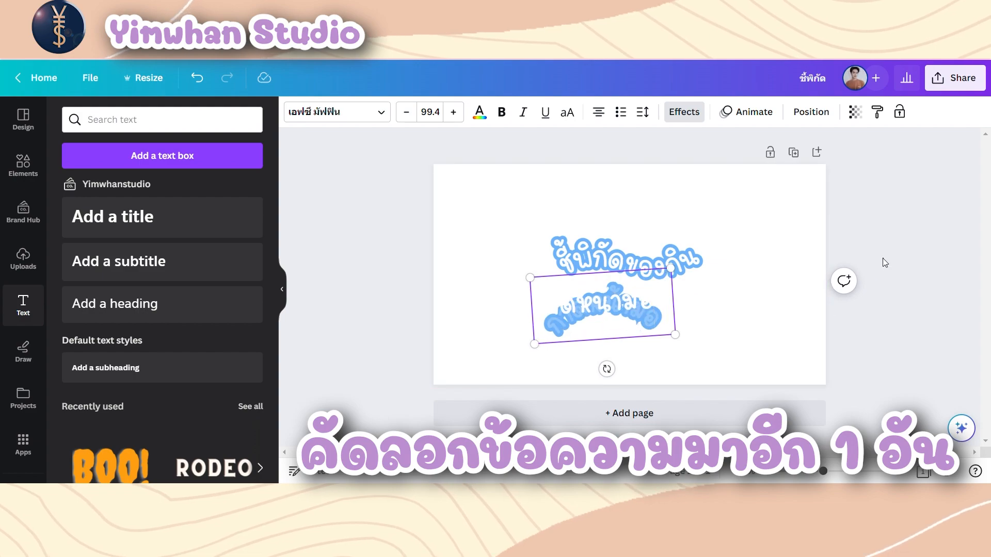
pyautogui.click(882, 258)
pyautogui.moveTo(595, 304); pyautogui.dragTo(611, 297)
# - Remove the curve shape from "กาดหน้ามอ" and rotate the line of text level
pyautogui.click(682, 112)
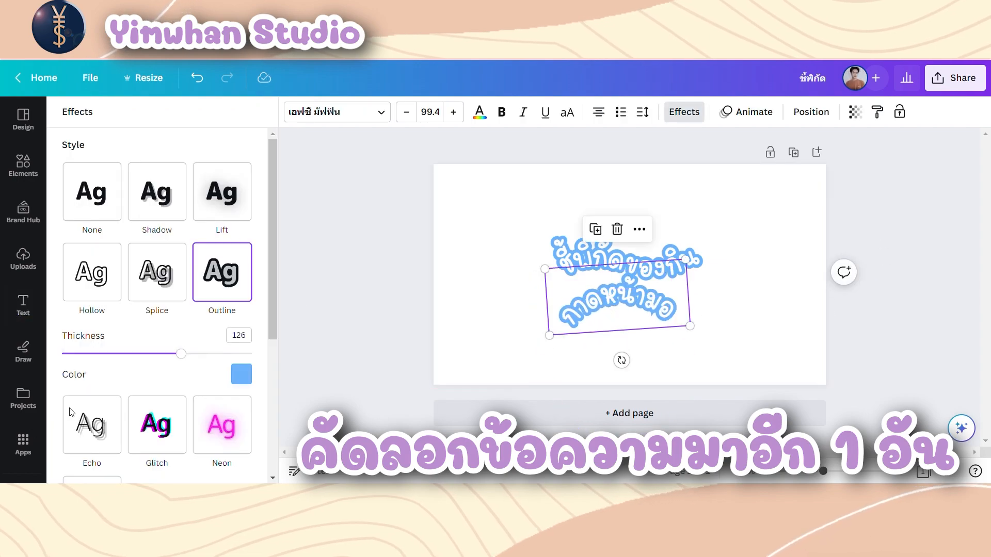
pyautogui.scroll(-4, 155, 310)
pyautogui.click(92, 428)
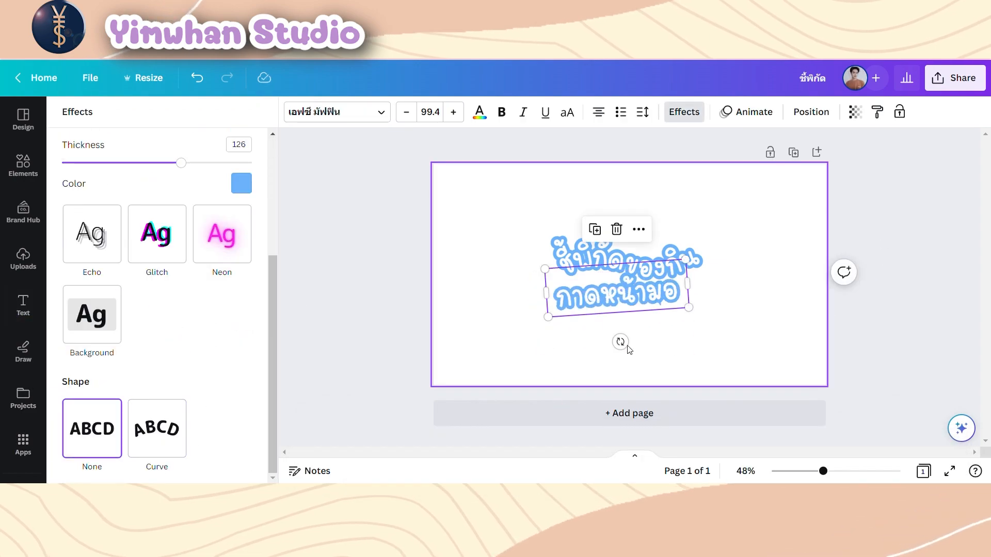
pyautogui.moveTo(628, 347); pyautogui.dragTo(626, 348)
# - Scale "กาดหน้ามอ" to font size 99 and centre it below the wavy title
pyautogui.moveTo(601, 301)
pyautogui.mouseDown()
pyautogui.moveTo(613, 309)
pyautogui.moveTo(614, 299)
pyautogui.mouseUp()
pyautogui.moveTo(700, 319); pyautogui.dragTo(682, 313)
pyautogui.moveTo(603, 298); pyautogui.dragTo(613, 300)
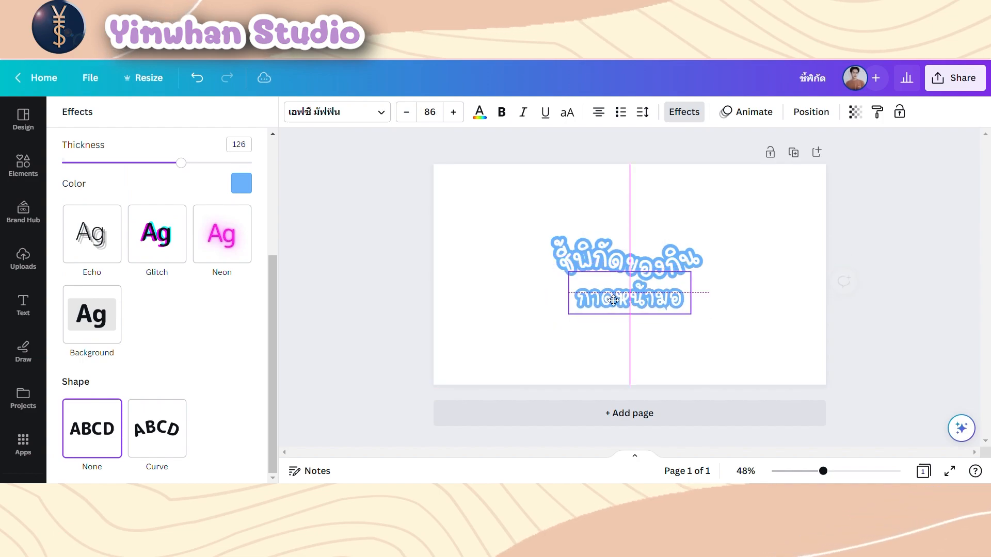
pyautogui.moveTo(696, 318); pyautogui.dragTo(710, 327)
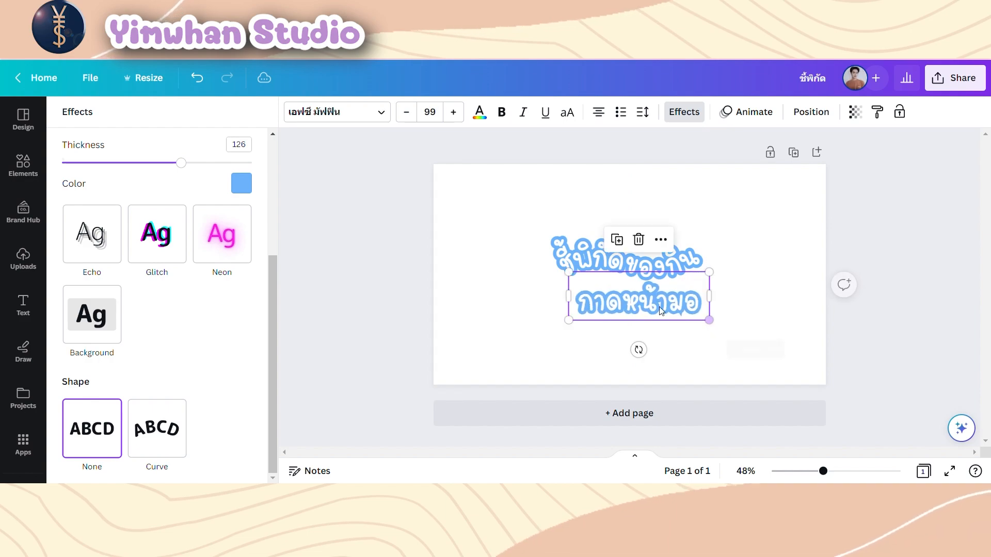
pyautogui.moveTo(655, 311); pyautogui.dragTo(646, 311)
# - Select "ชี้พิกัด" and "ของกิน" together, enlarge them slightly and centre them on the page
pyautogui.click(691, 252)
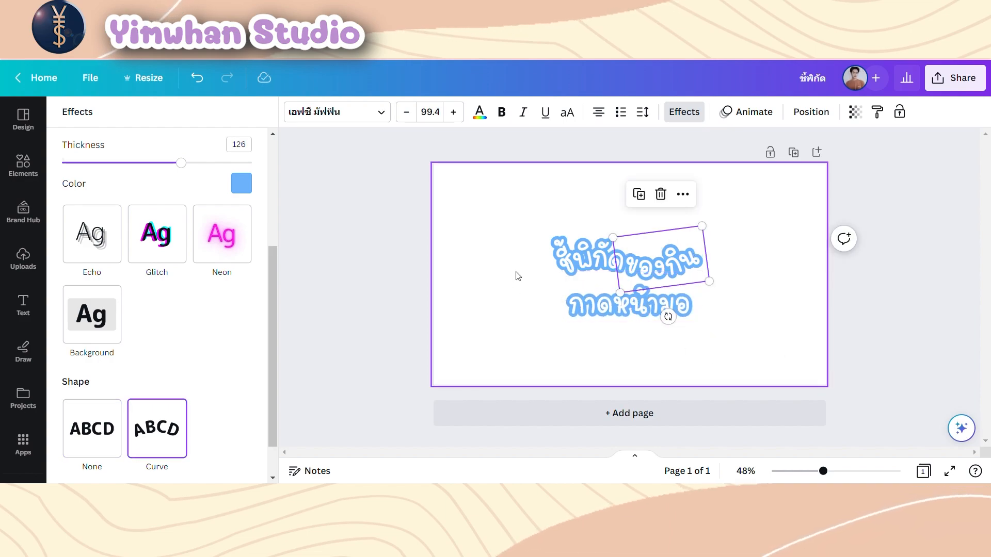
pyautogui.keyDown('shift'); pyautogui.click(584, 258); pyautogui.keyUp('shift')
pyautogui.moveTo(709, 226); pyautogui.dragTo(727, 219)
pyautogui.moveTo(704, 269); pyautogui.dragTo(695, 274)
pyautogui.click(663, 347)
# - Nudge "กาดหน้ามอ" slightly down and remove its outline effect
pyautogui.click(633, 308)
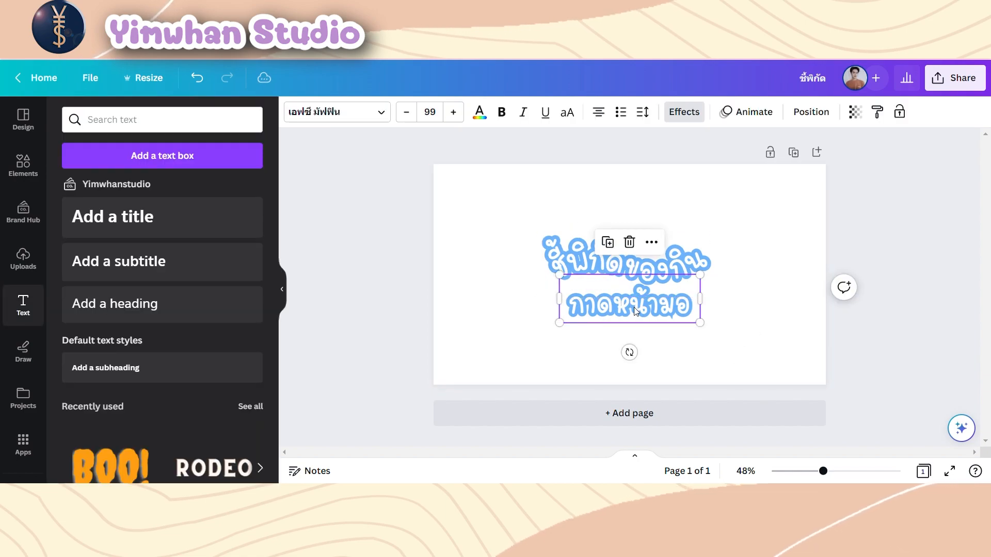
pyautogui.moveTo(633, 308); pyautogui.dragTo(637, 319)
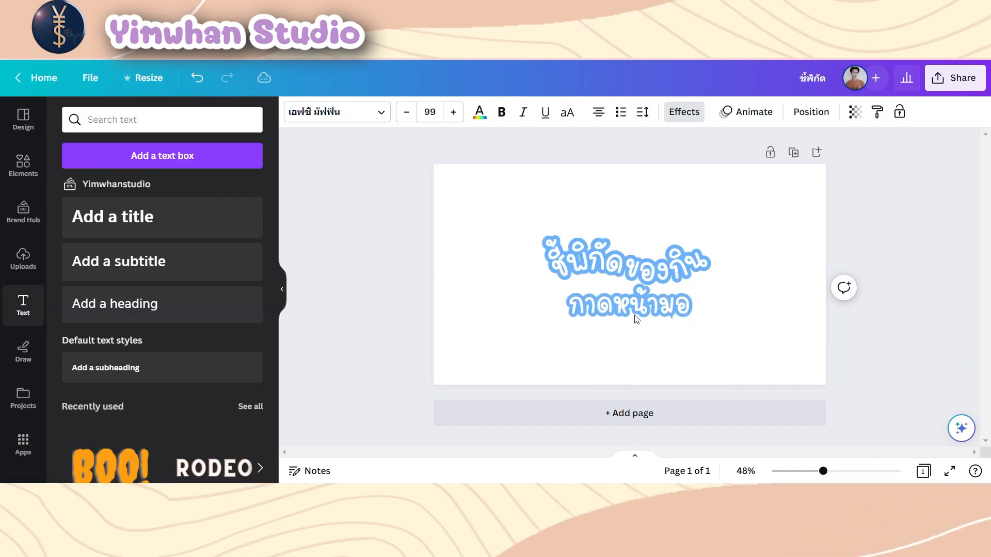
pyautogui.click(684, 112)
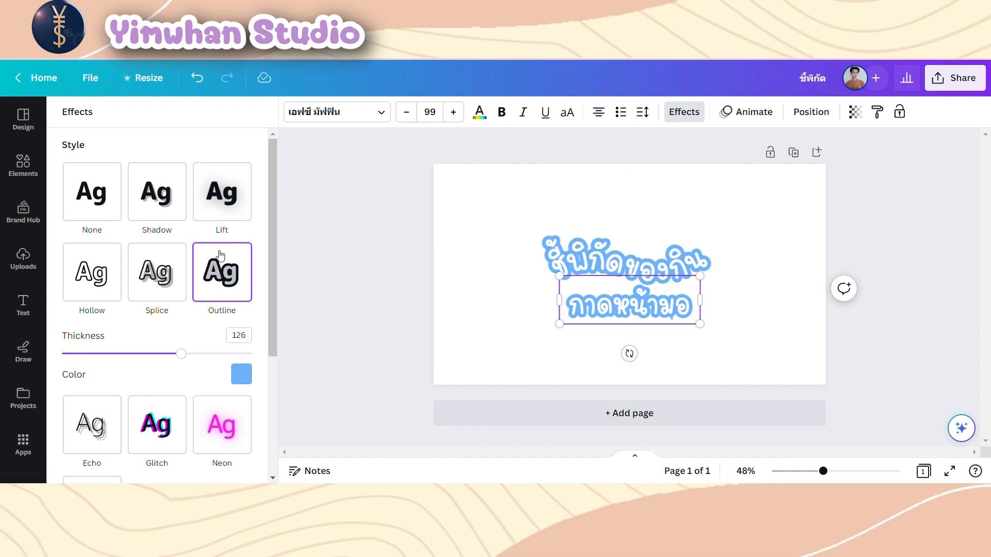
pyautogui.click(119, 197)
# - Set the text color of "กาดหน้ามอ" to #6CB2FA, sampled from the title's blue outline
pyautogui.click(479, 112)
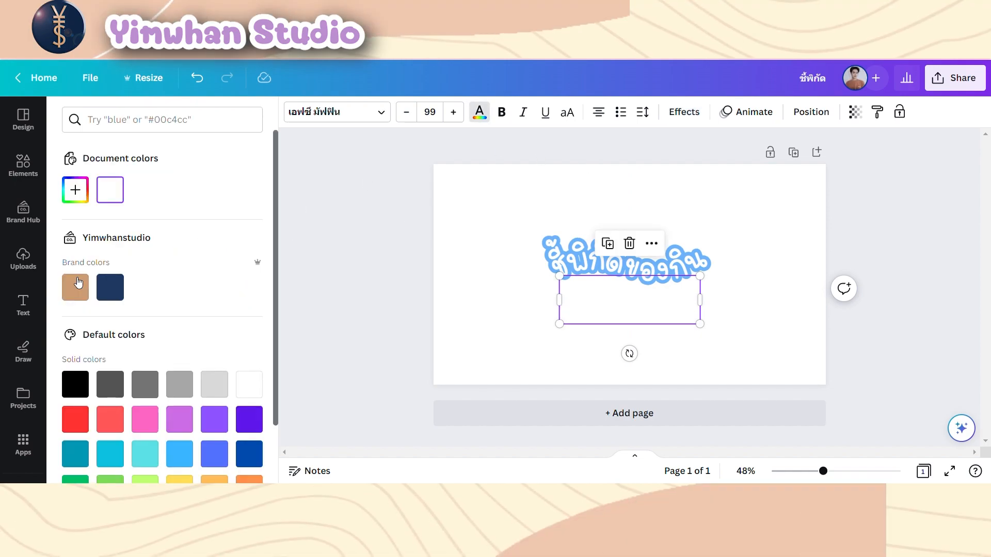
pyautogui.click(82, 198)
pyautogui.click(241, 324)
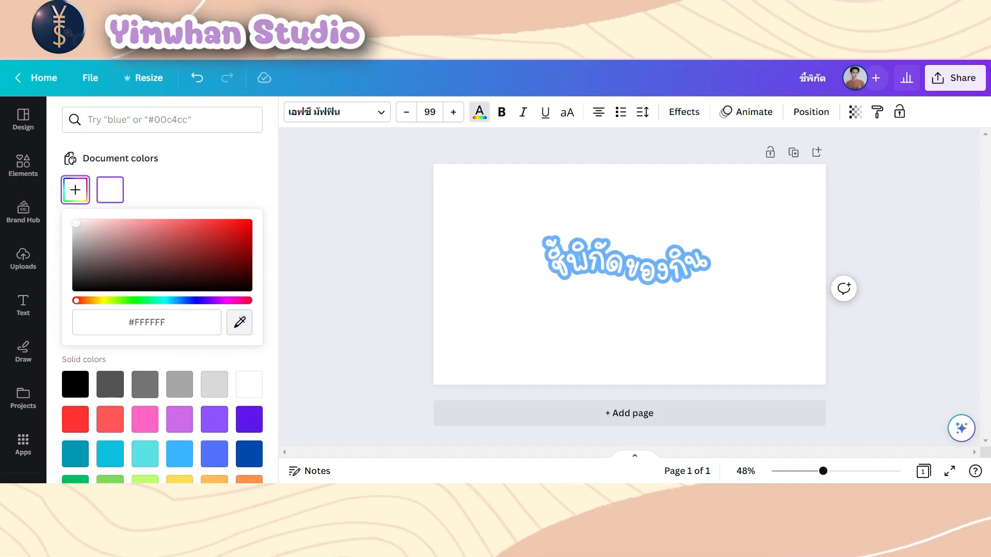
pyautogui.click(548, 261)
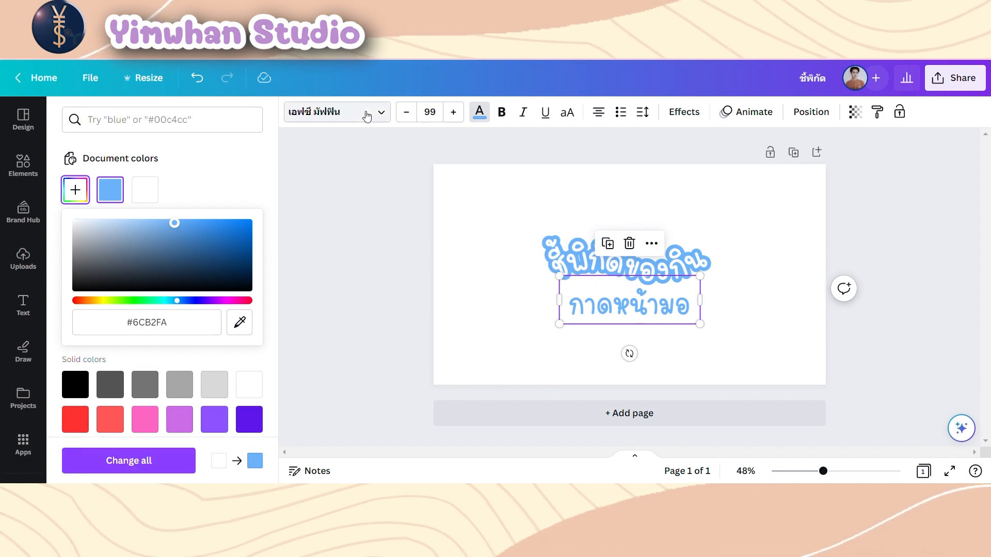
pyautogui.click(237, 164)
# - Insert the yellow brush-stroke graphic from the recently used elements
pyautogui.click(22, 173)
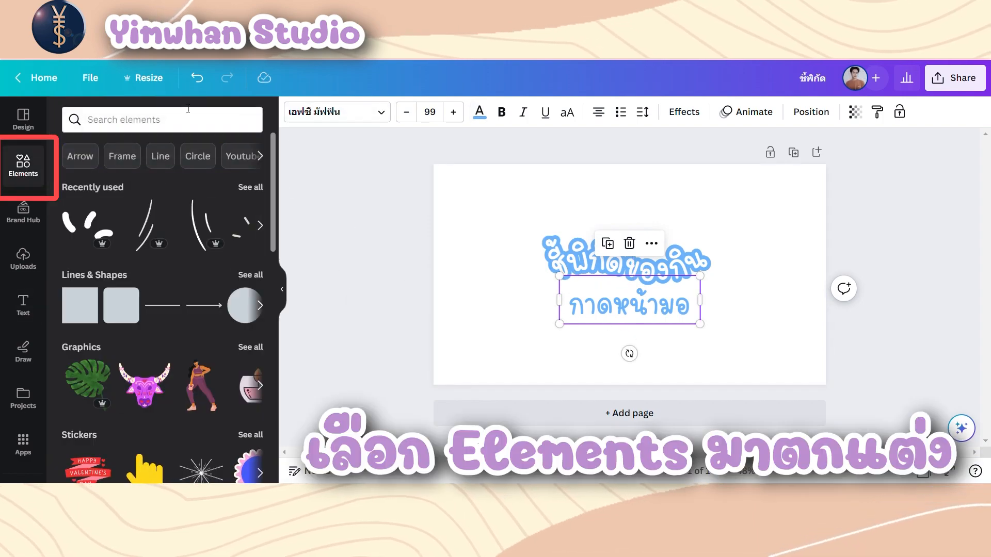
pyautogui.click(250, 187)
pyautogui.scroll(-2, 209, 302)
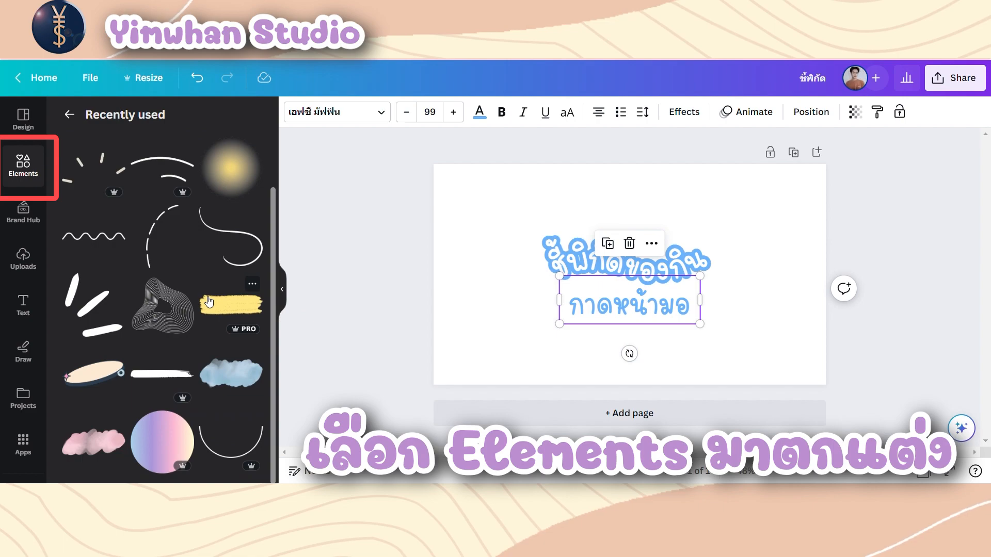
pyautogui.click(223, 319)
pyautogui.click(281, 289)
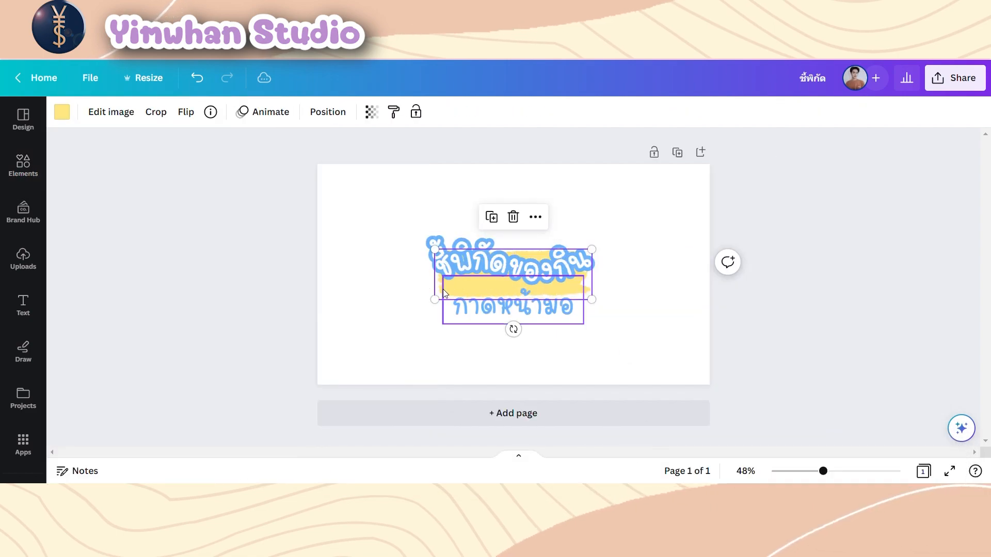
# - Place the yellow brush stroke behind "กาดหน้ามอ" and enlarge it slightly, keeping it centred on the page
pyautogui.moveTo(443, 292); pyautogui.dragTo(448, 321)
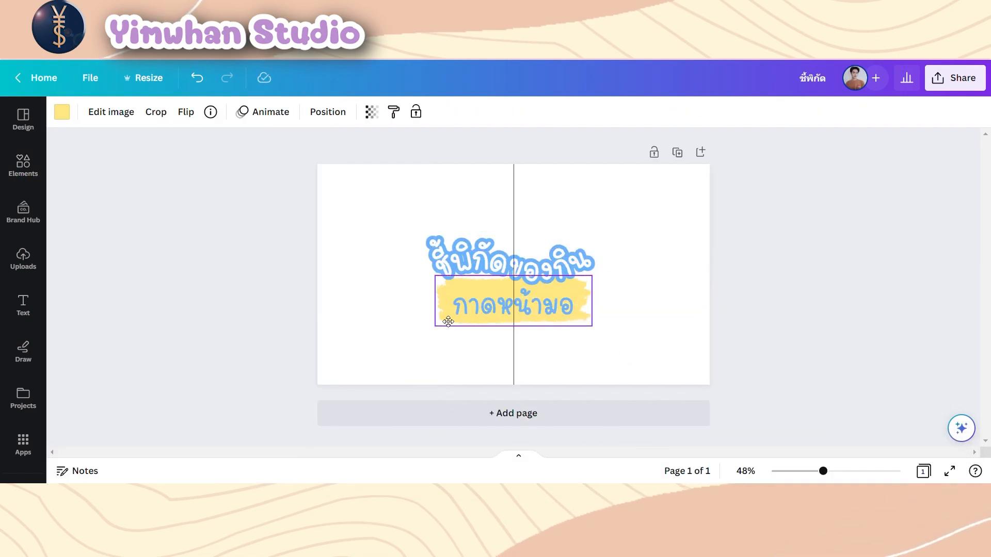
pyautogui.moveTo(448, 321); pyautogui.dragTo(448, 322)
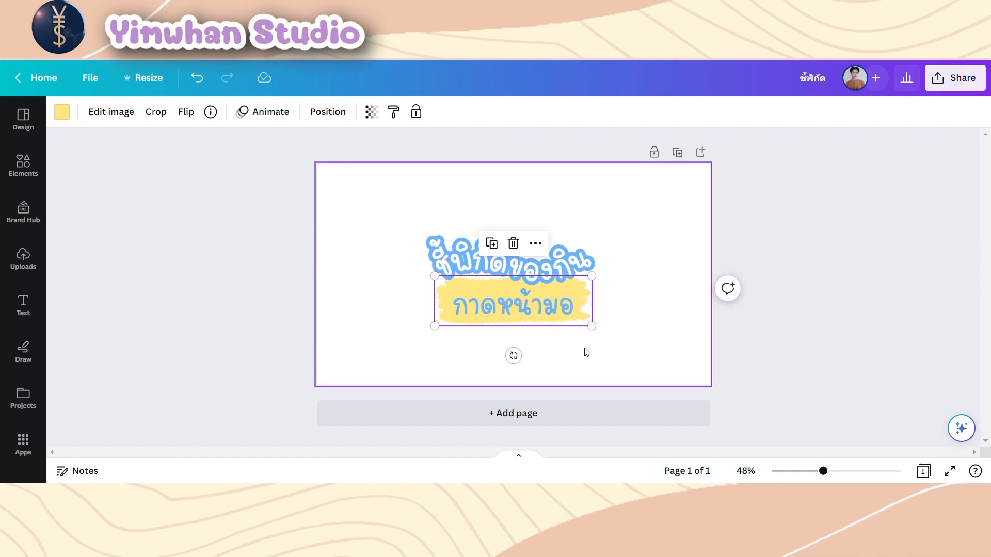
pyautogui.moveTo(593, 328); pyautogui.dragTo(599, 331)
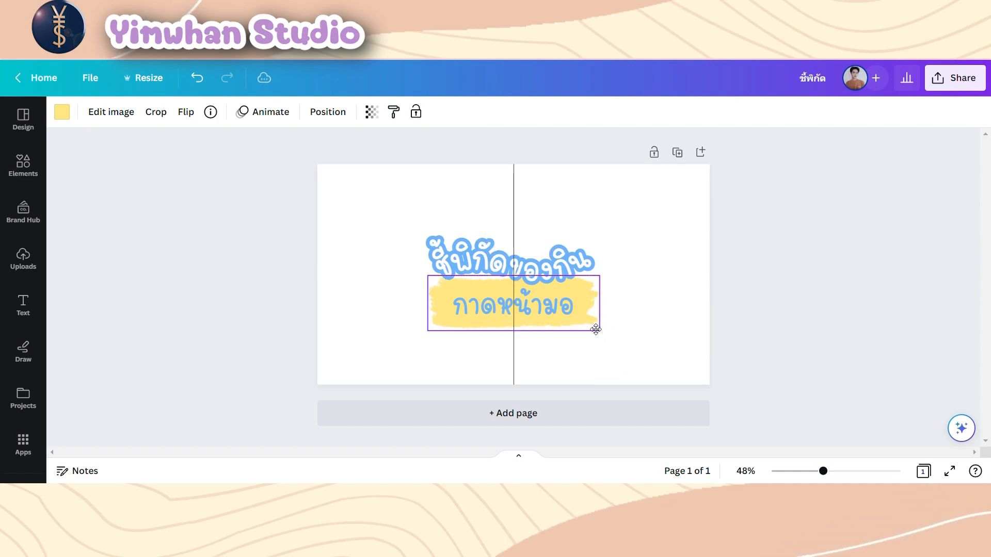
# - Recolor the brush stroke behind "กาดหน้ามอ" white
pyautogui.click(62, 112)
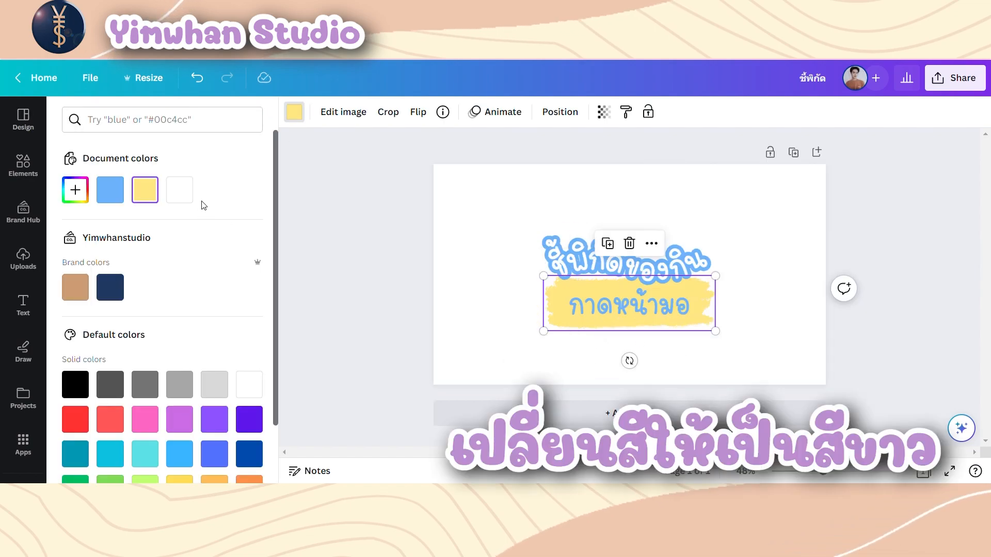
pyautogui.click(188, 198)
pyautogui.click(440, 210)
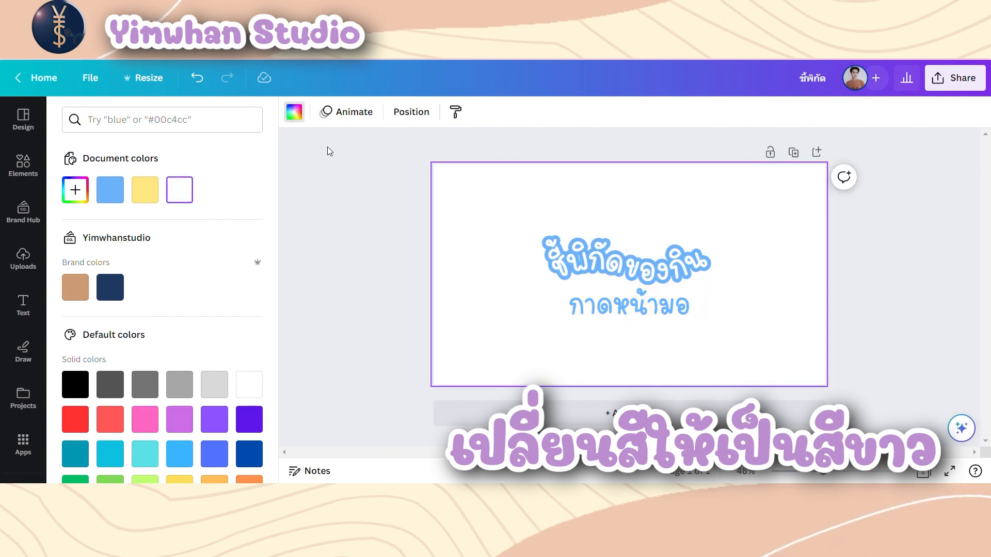
# - Set the page background to the light blue already used in the document
pyautogui.click(295, 114)
pyautogui.click(62, 112)
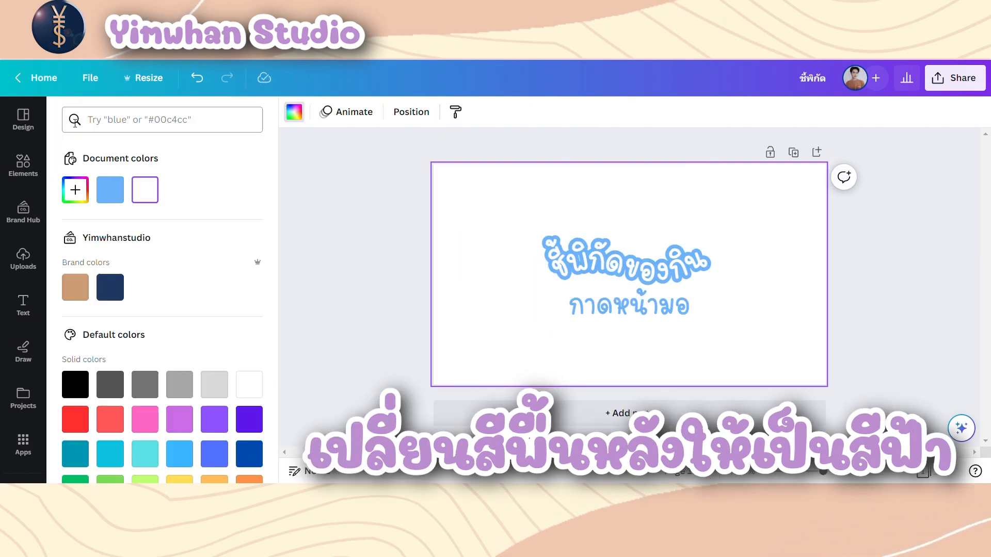
pyautogui.click(110, 190)
# - Fine-tune the white brush stroke's position below the title, and enlarge "กาดหน้ามอ" slightly, centred on the stroke
pyautogui.click(560, 327)
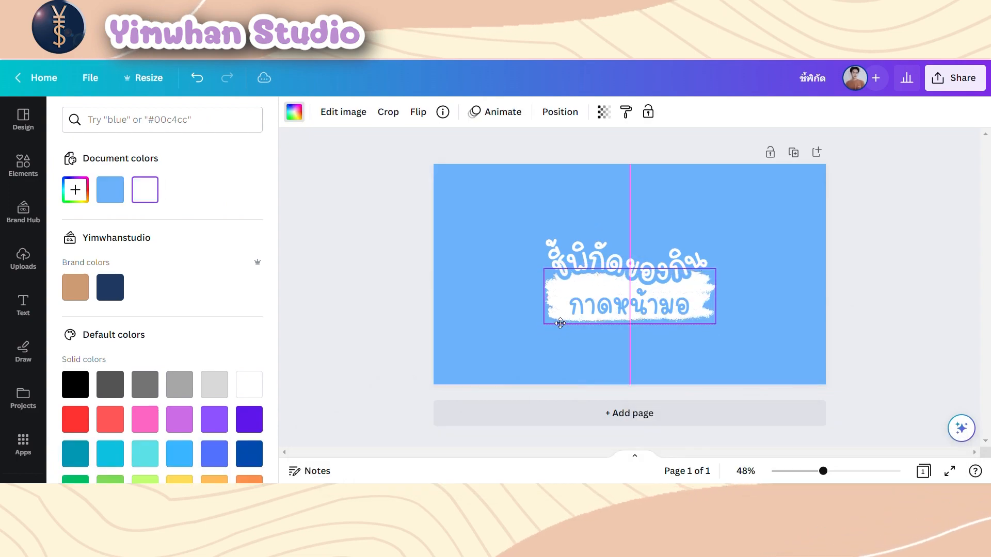
pyautogui.moveTo(560, 325); pyautogui.dragTo(548, 317)
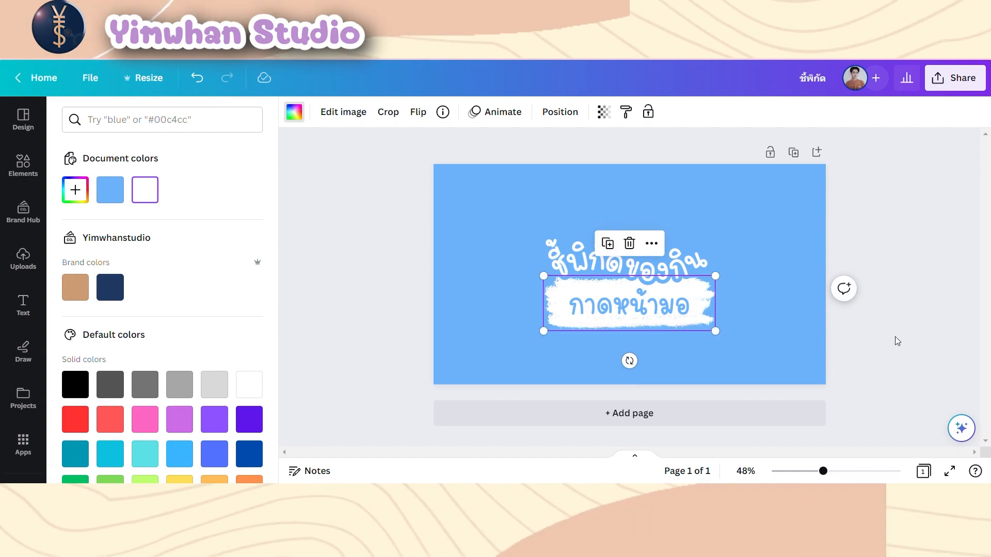
pyautogui.click(897, 337)
pyautogui.click(515, 309)
pyautogui.moveTo(443, 276); pyautogui.dragTo(427, 269)
pyautogui.moveTo(485, 302); pyautogui.dragTo(490, 303)
pyautogui.click(775, 327)
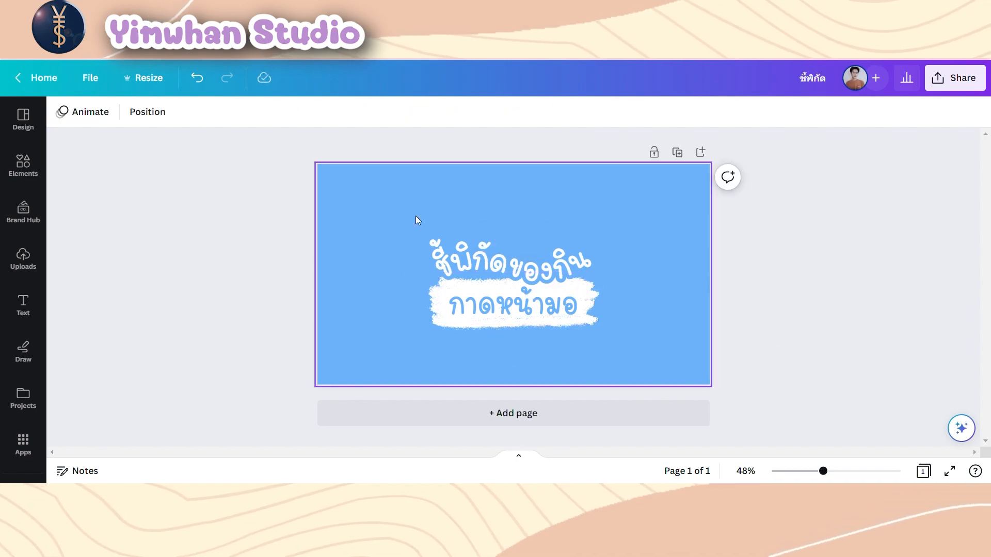
# - Search the elements library for "line" and browse the graphics results for a decorative line
pyautogui.click(24, 166)
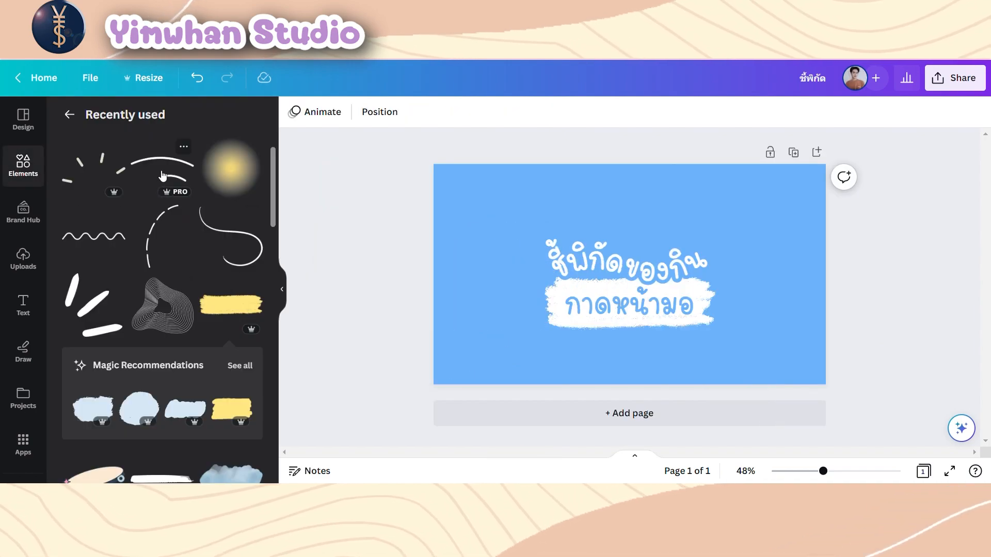
pyautogui.click(80, 123)
pyautogui.click(83, 122)
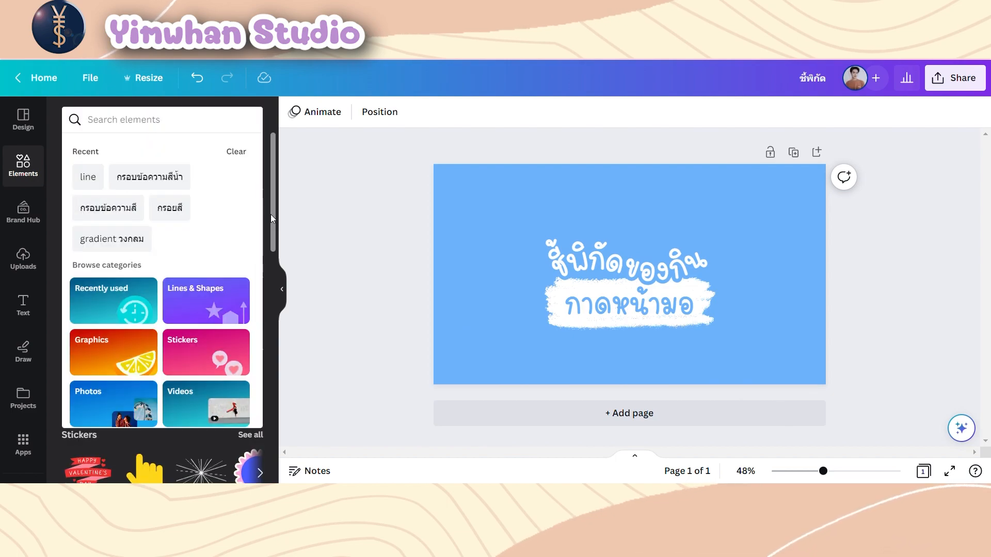
pyautogui.write('สรืำ')
pyautogui.press('BackSpace')
pyautogui.press('BackSpace')
pyautogui.press('BackSpace')
pyautogui.press('BackSpace')
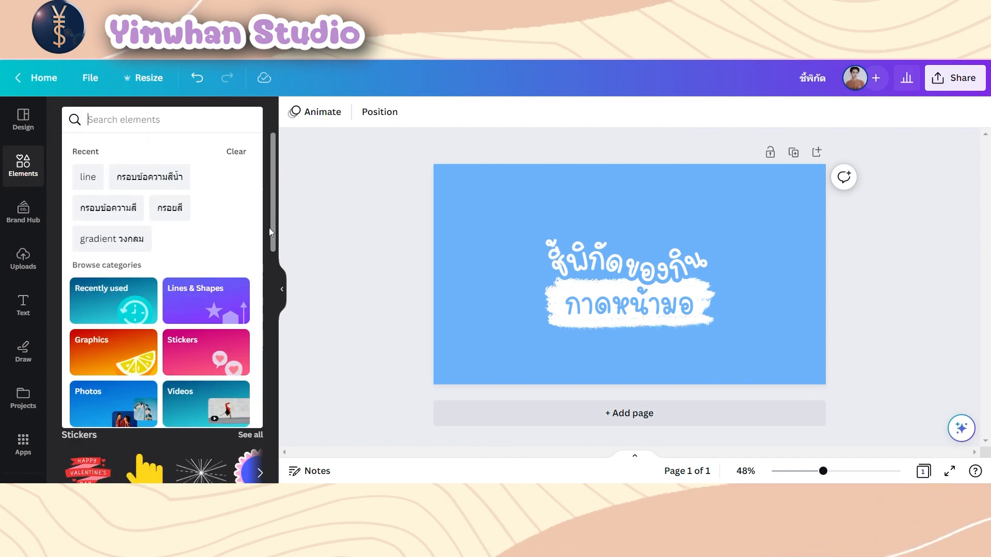
pyautogui.write('li')
pyautogui.press('BackSpace')
pyautogui.press('BackSpace')
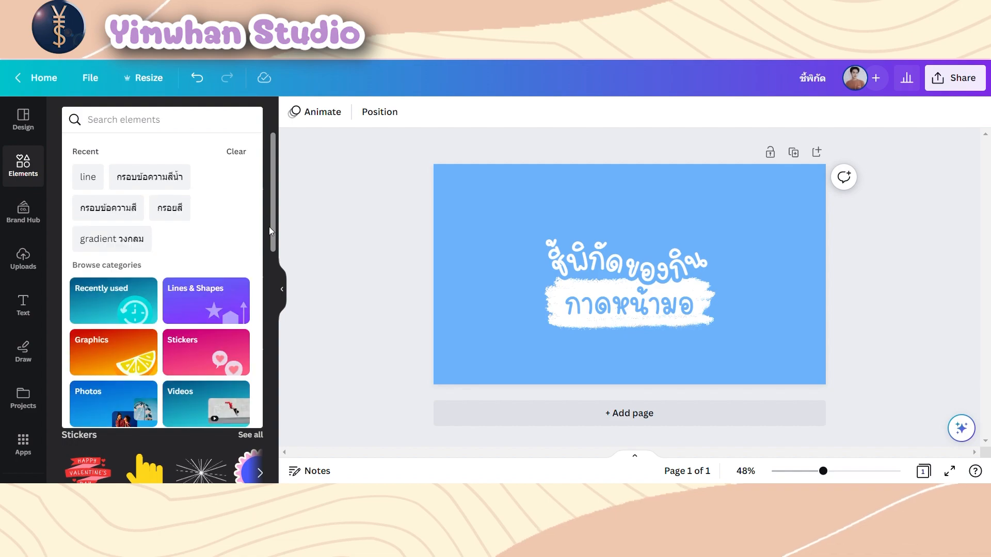
pyautogui.write('line')
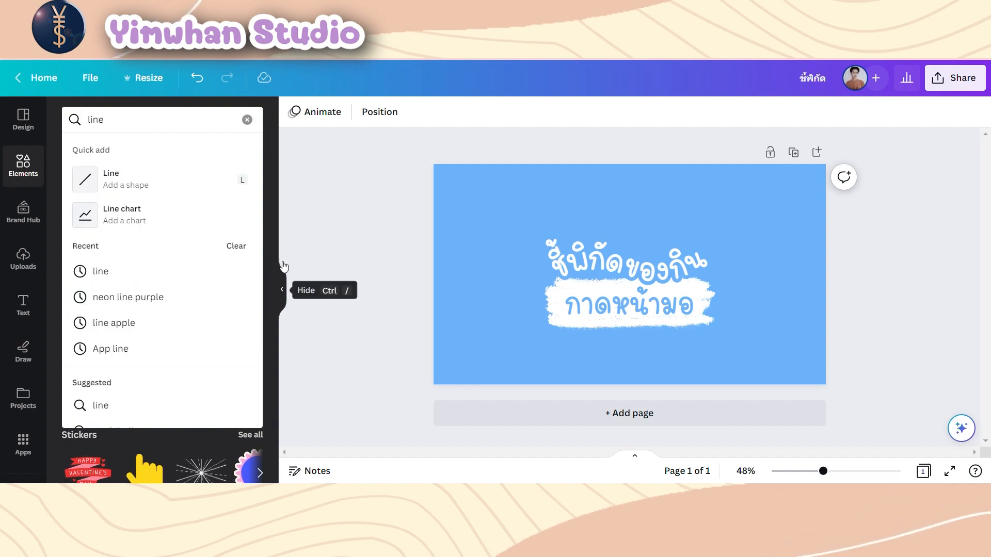
pyautogui.press('Return')
pyautogui.click(114, 157)
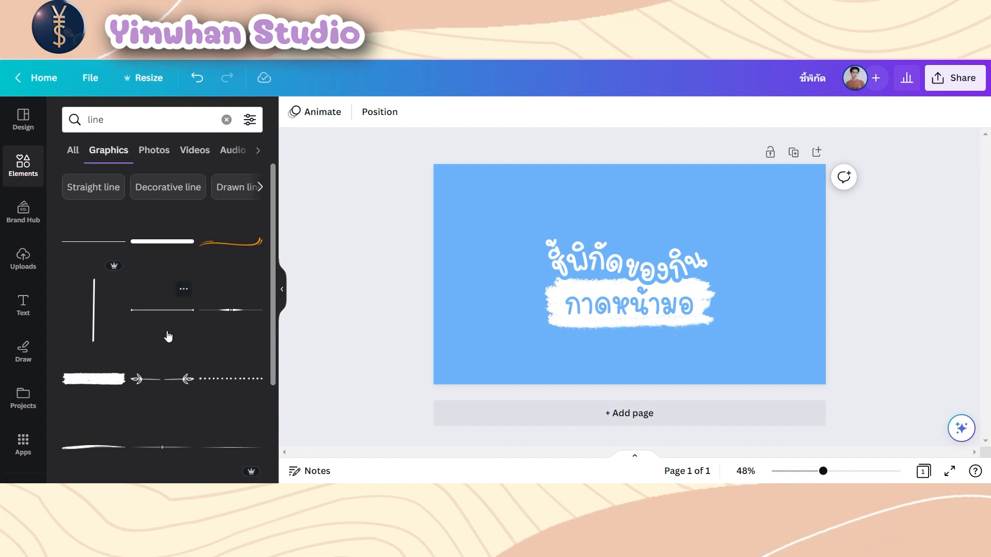
pyautogui.scroll(-5, 171, 336)
pyautogui.scroll(-5, 189, 297)
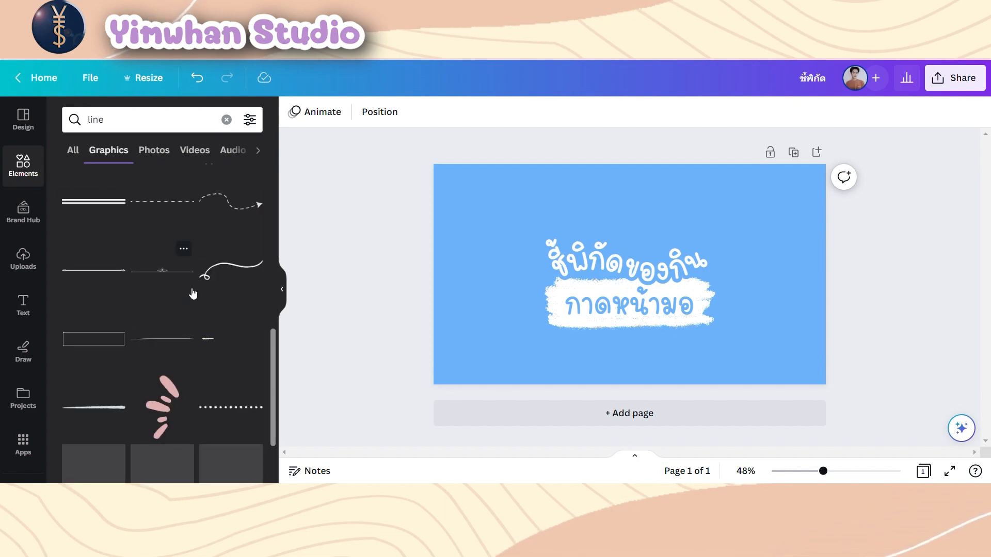
pyautogui.scroll(3, 170, 258)
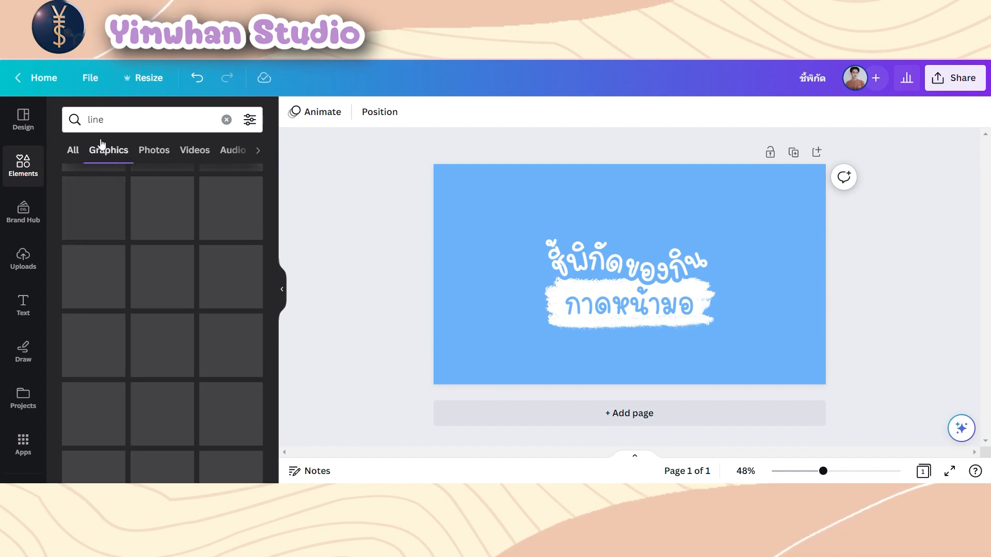
# - Insert the slim double-curve graphic from the recently used elements, shrink it, and rotate it to lie above the title
pyautogui.click(226, 119)
pyautogui.click(250, 187)
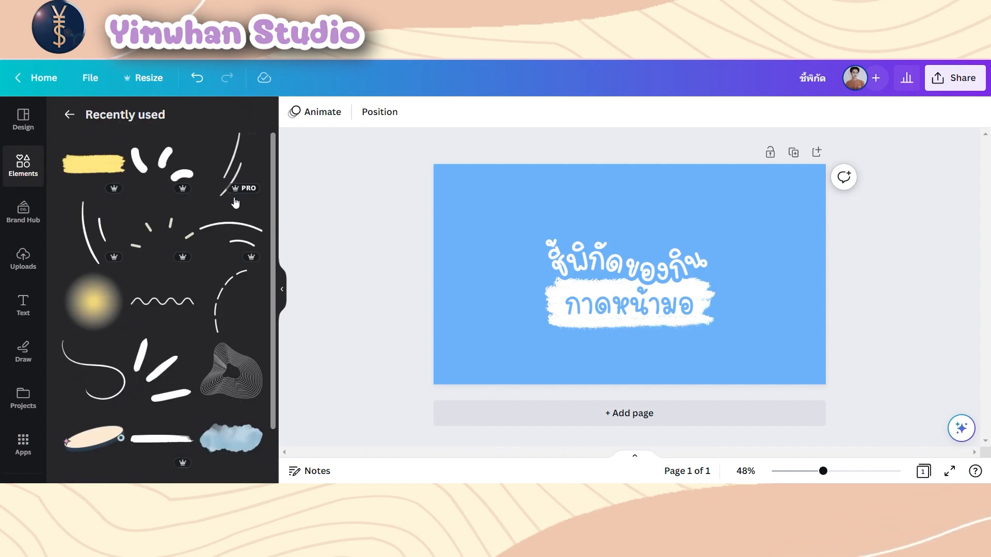
pyautogui.click(226, 180)
pyautogui.moveTo(640, 347); pyautogui.dragTo(736, 347)
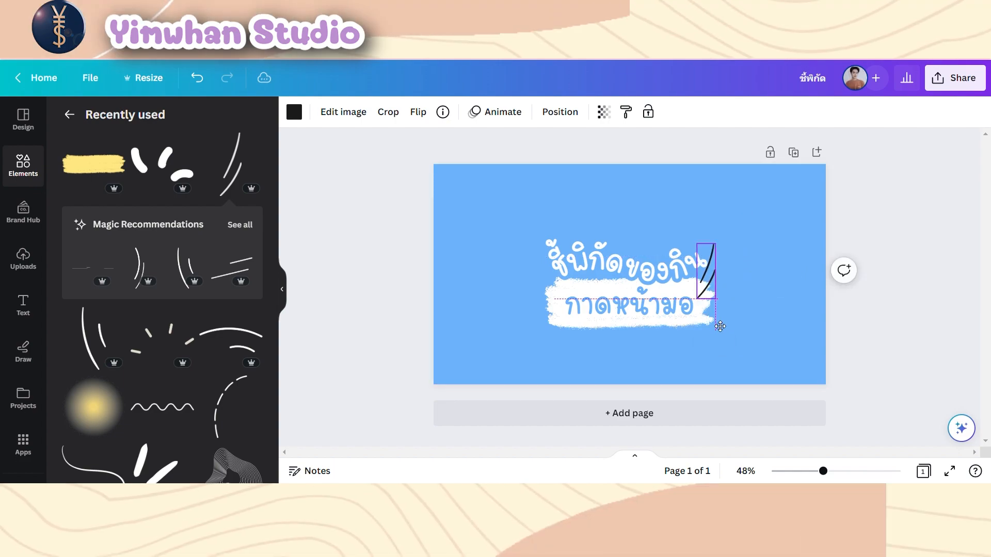
pyautogui.moveTo(726, 342)
pyautogui.mouseDown()
pyautogui.moveTo(676, 282)
pyautogui.moveTo(758, 261)
pyautogui.moveTo(737, 195)
pyautogui.mouseUp()
pyautogui.moveTo(663, 222)
pyautogui.mouseDown()
pyautogui.moveTo(676, 239)
pyautogui.moveTo(547, 218)
pyautogui.moveTo(547, 235)
pyautogui.moveTo(583, 227)
pyautogui.mouseUp()
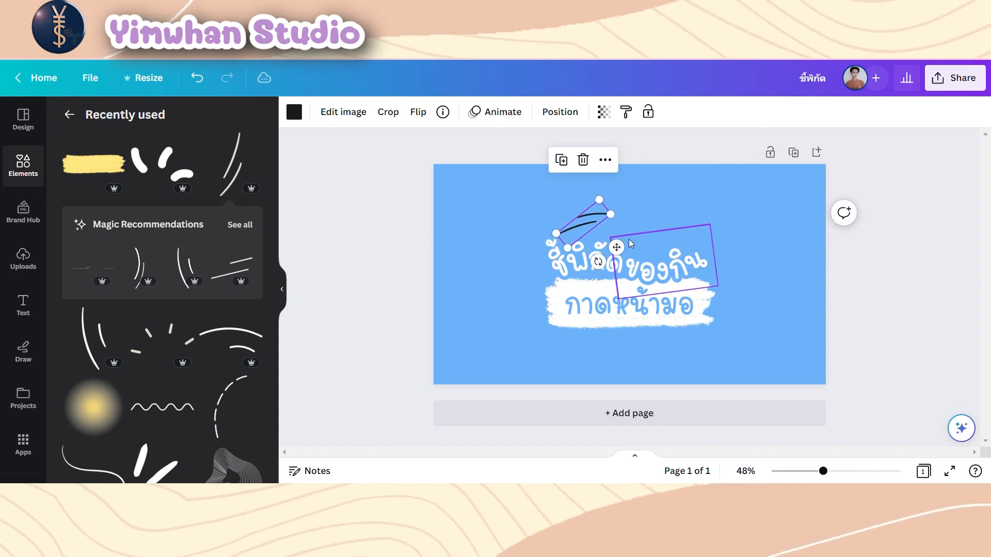
# - Reduce and rotate the double-curve graphic so it slopes down, and place it just above "ของกิน"
pyautogui.moveTo(598, 262); pyautogui.dragTo(594, 257)
pyautogui.moveTo(581, 225); pyautogui.dragTo(614, 241)
pyautogui.moveTo(611, 276); pyautogui.dragTo(595, 261)
pyautogui.moveTo(661, 275)
pyautogui.mouseDown()
pyautogui.moveTo(683, 252)
pyautogui.moveTo(633, 245)
pyautogui.mouseUp()
pyautogui.moveTo(648, 246)
pyautogui.mouseDown()
pyautogui.moveTo(635, 243)
pyautogui.moveTo(635, 253)
pyautogui.mouseUp()
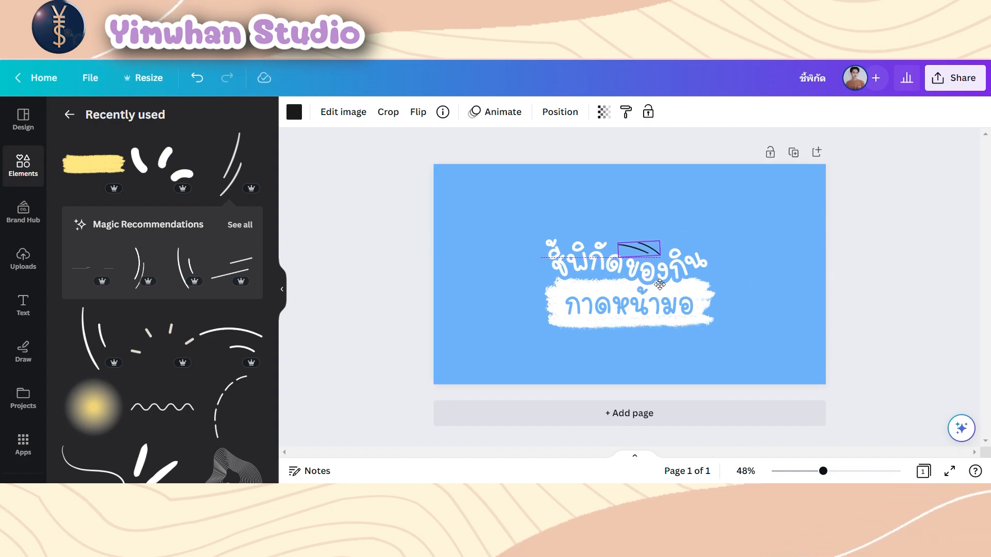
pyautogui.click(659, 284)
# - Recolor the double-curve graphic above "ของกิน" white
pyautogui.click(294, 112)
pyautogui.click(182, 195)
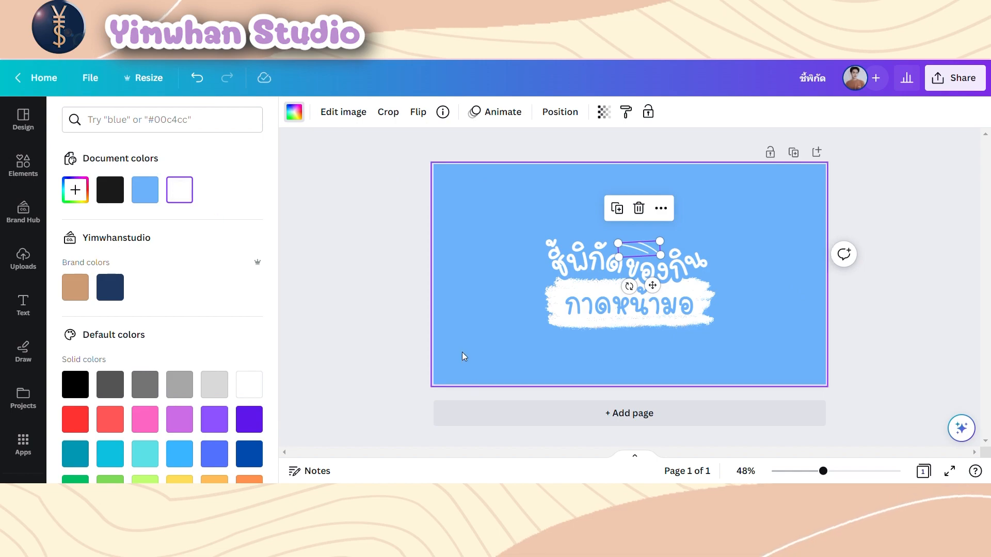
pyautogui.click(388, 302)
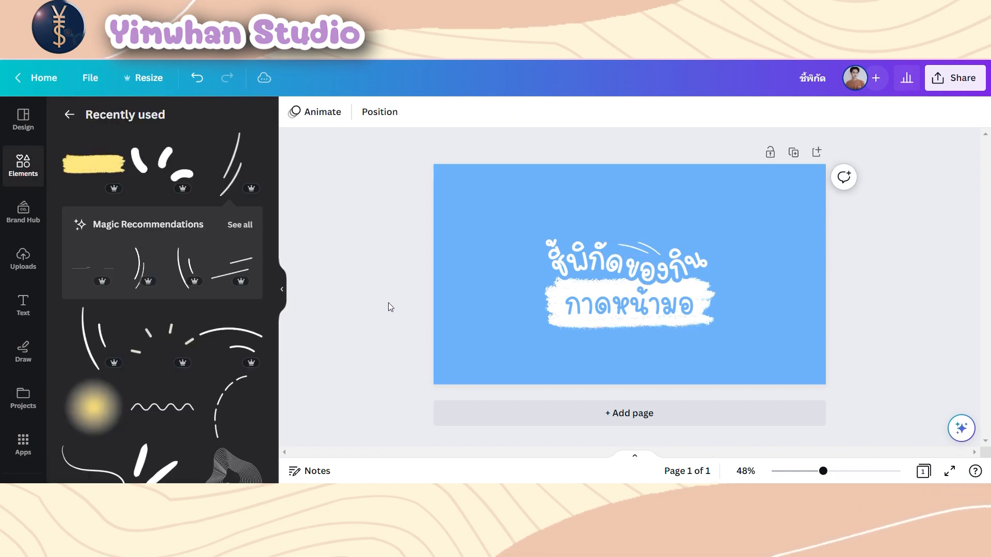
# - Add the recently used double-arc graphic, shrunk and tilted, at the title's upper-left corner and recolor it white
pyautogui.click(226, 345)
pyautogui.moveTo(630, 274)
pyautogui.mouseDown()
pyautogui.moveTo(531, 206)
pyautogui.moveTo(537, 217)
pyautogui.mouseUp()
pyautogui.moveTo(475, 243); pyautogui.dragTo(517, 249)
pyautogui.moveTo(502, 190); pyautogui.dragTo(550, 237)
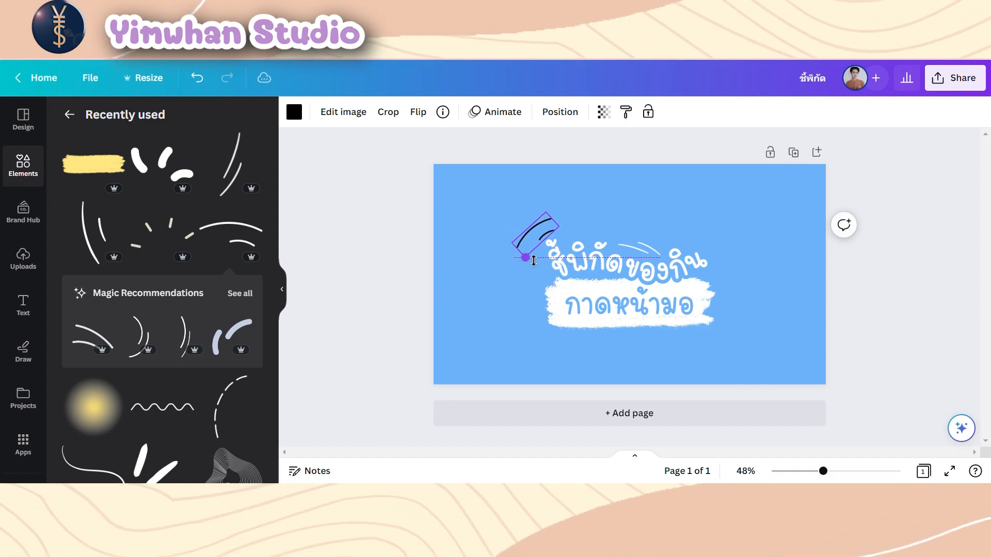
pyautogui.click(497, 226)
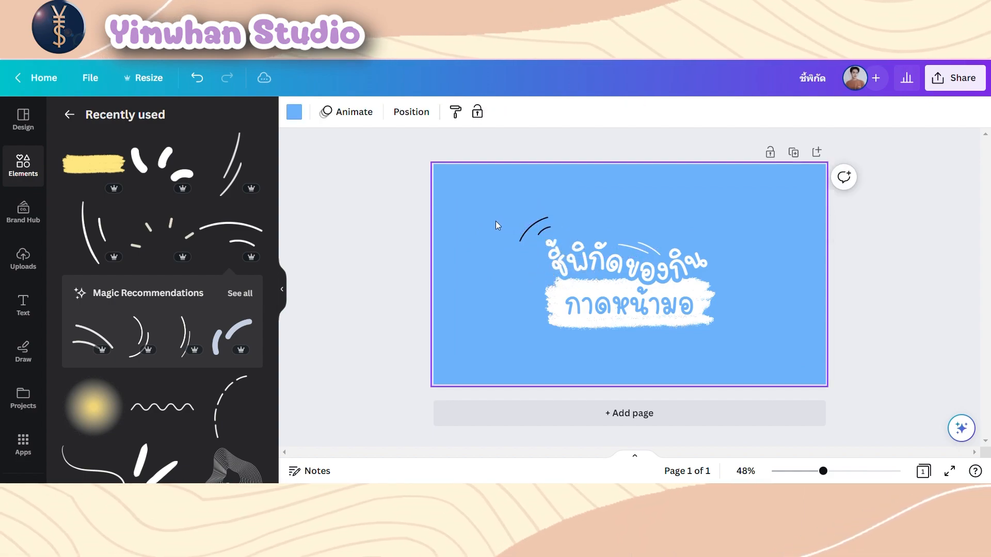
pyautogui.click(549, 239)
pyautogui.moveTo(549, 239); pyautogui.dragTo(550, 244)
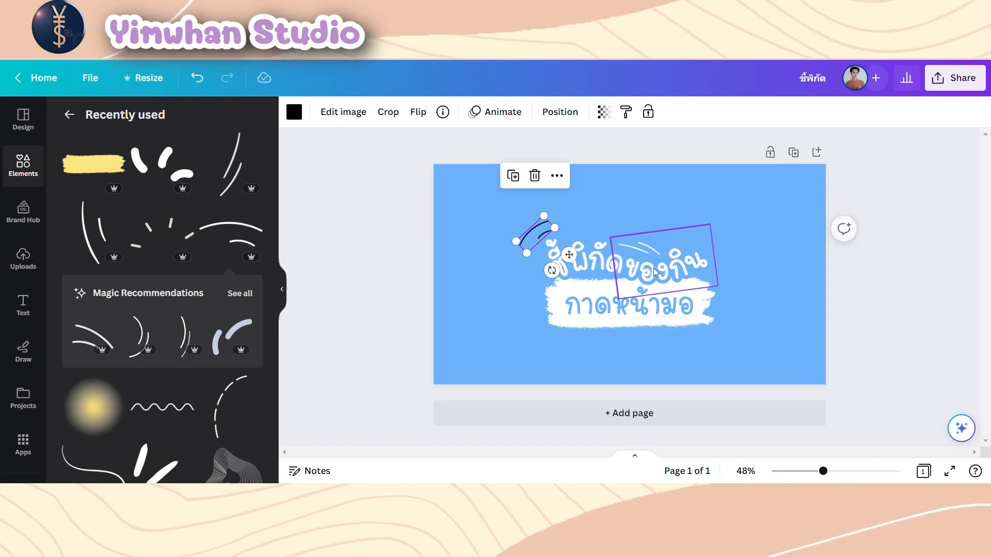
pyautogui.click(294, 112)
pyautogui.click(376, 259)
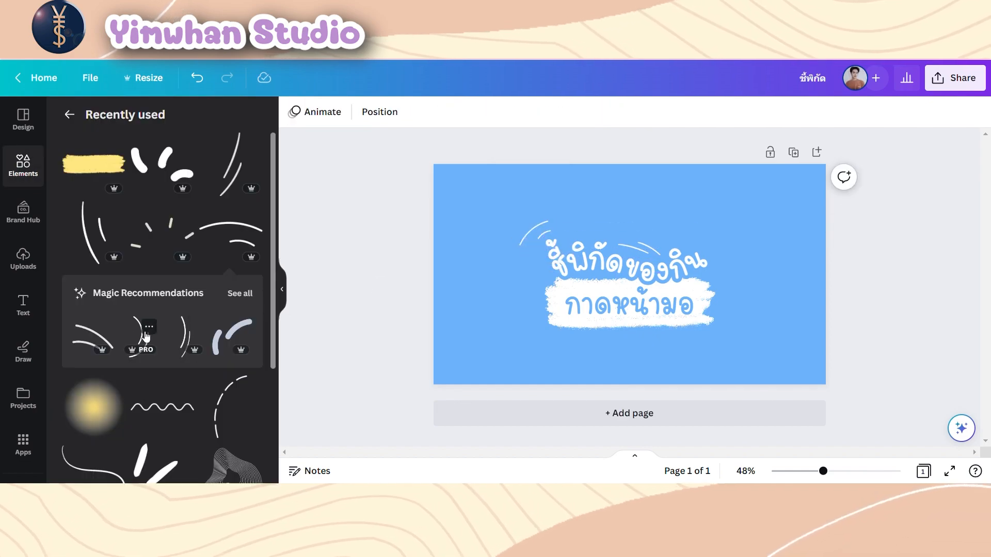
# - Insert the recommended bracket-like double-arc graphic, shrink it, and tilt it beside the right end of "ของกิน"
pyautogui.click(149, 327)
pyautogui.click(140, 340)
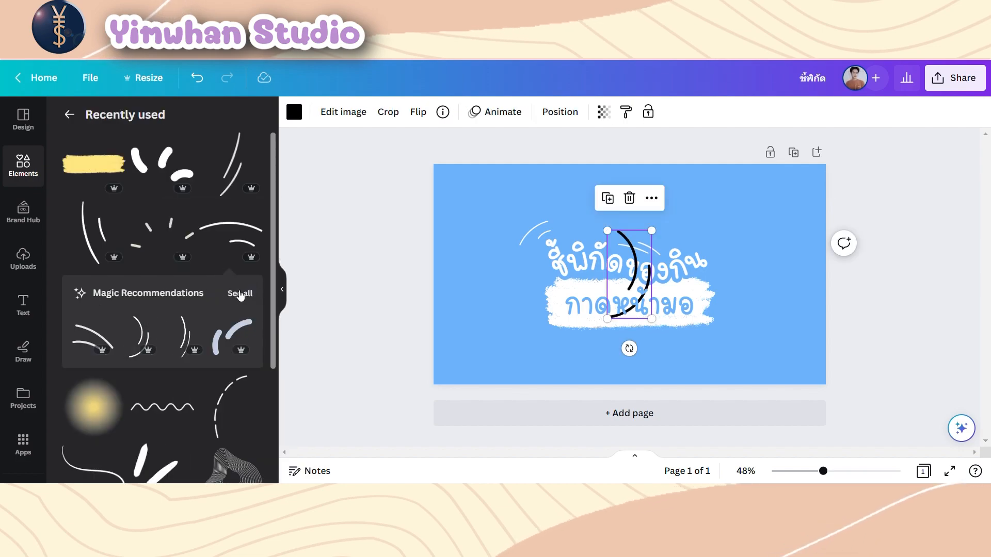
pyautogui.click(240, 294)
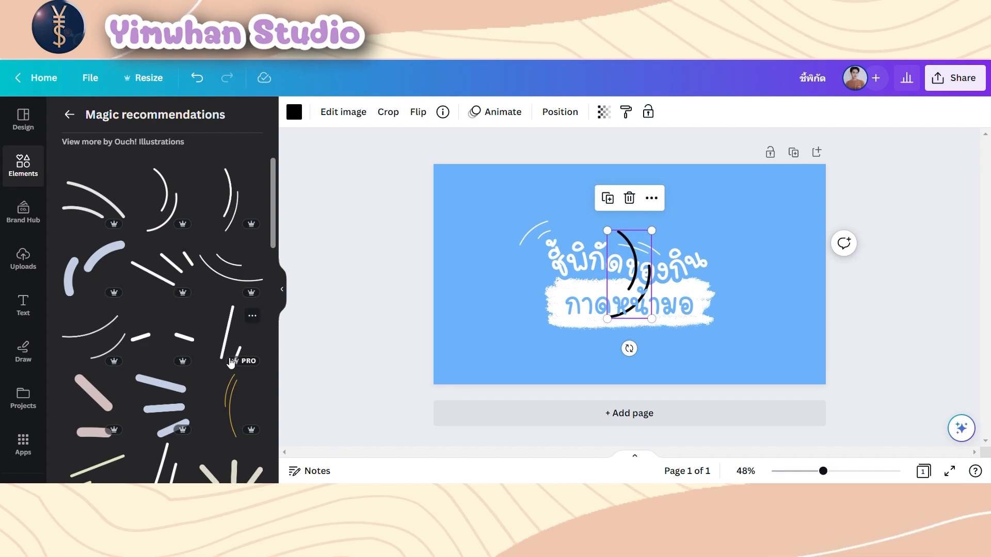
pyautogui.moveTo(622, 267); pyautogui.dragTo(729, 267)
pyautogui.moveTo(720, 322)
pyautogui.mouseDown()
pyautogui.moveTo(745, 278)
pyautogui.moveTo(718, 261)
pyautogui.moveTo(722, 311)
pyautogui.mouseUp()
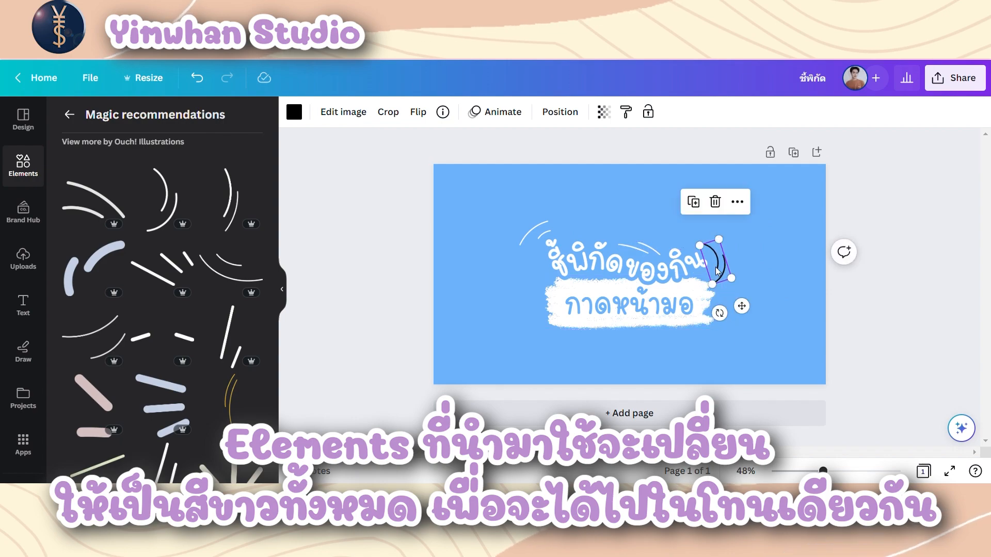
pyautogui.moveTo(717, 272); pyautogui.dragTo(718, 270)
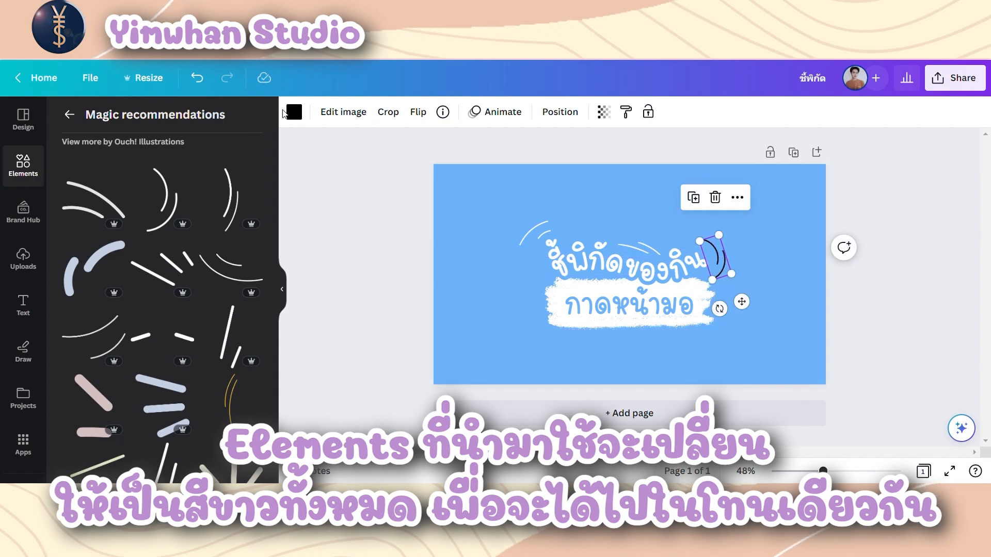
# - Recolor the double arc beside "ของกิน" white and fine-tune its rotation and position
pyautogui.click(294, 112)
pyautogui.click(249, 384)
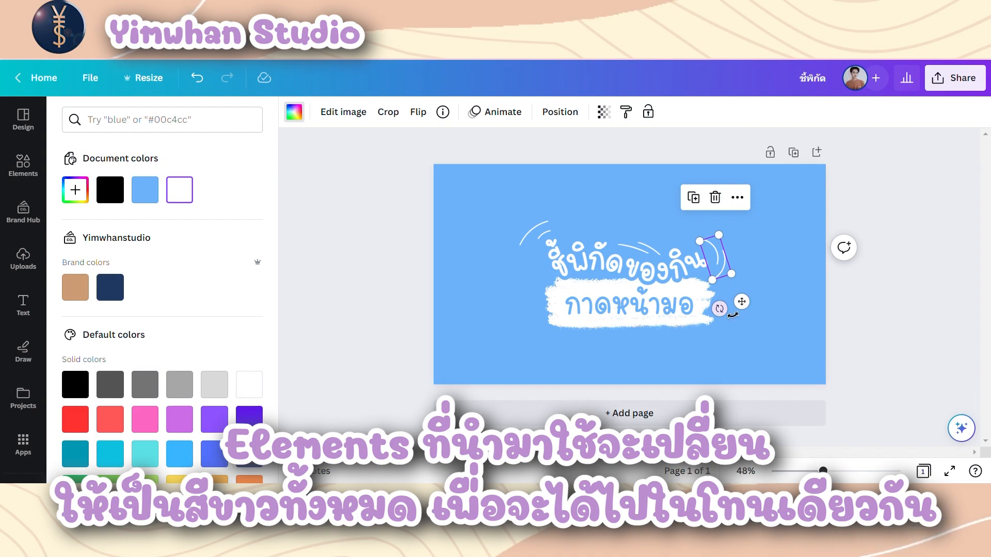
pyautogui.moveTo(731, 314); pyautogui.dragTo(726, 273)
pyautogui.click(876, 318)
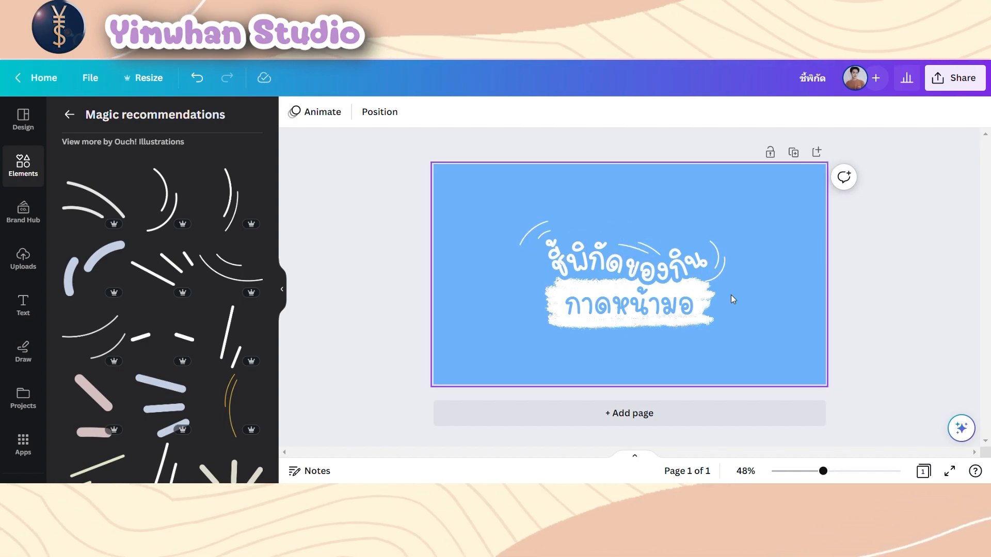
pyautogui.moveTo(716, 271); pyautogui.dragTo(720, 269)
pyautogui.click(885, 317)
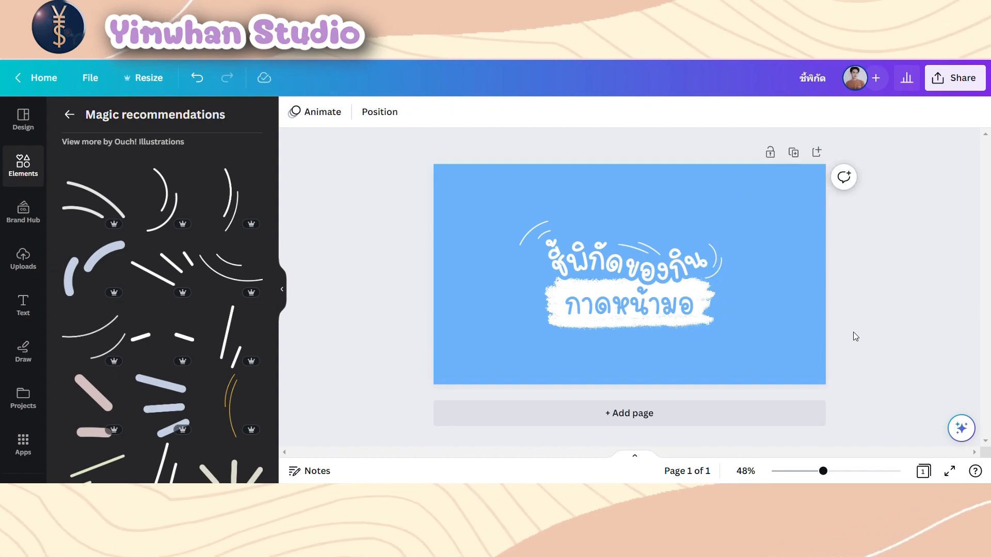
pyautogui.scroll(-3, 123, 357)
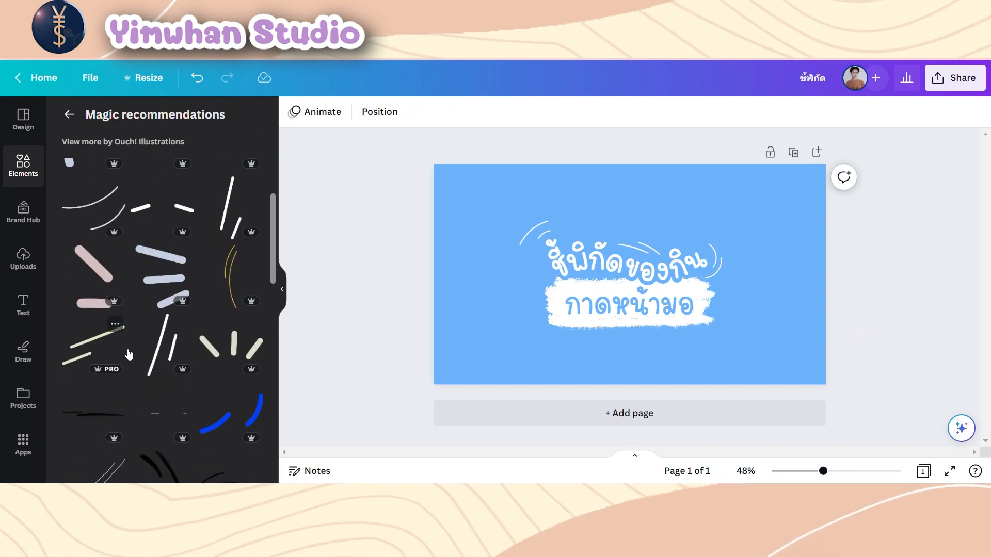
pyautogui.scroll(-10, 127, 351)
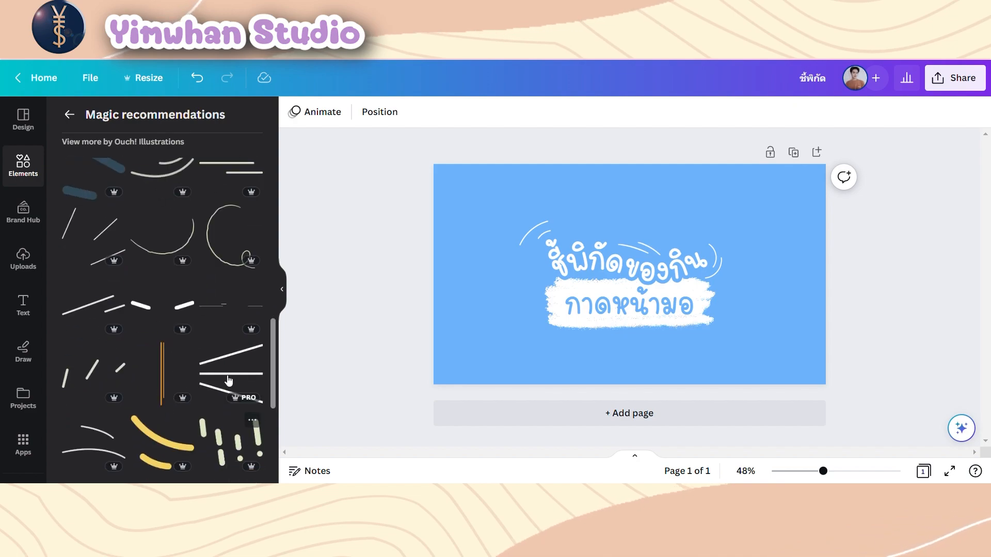
pyautogui.scroll(-3, 201, 375)
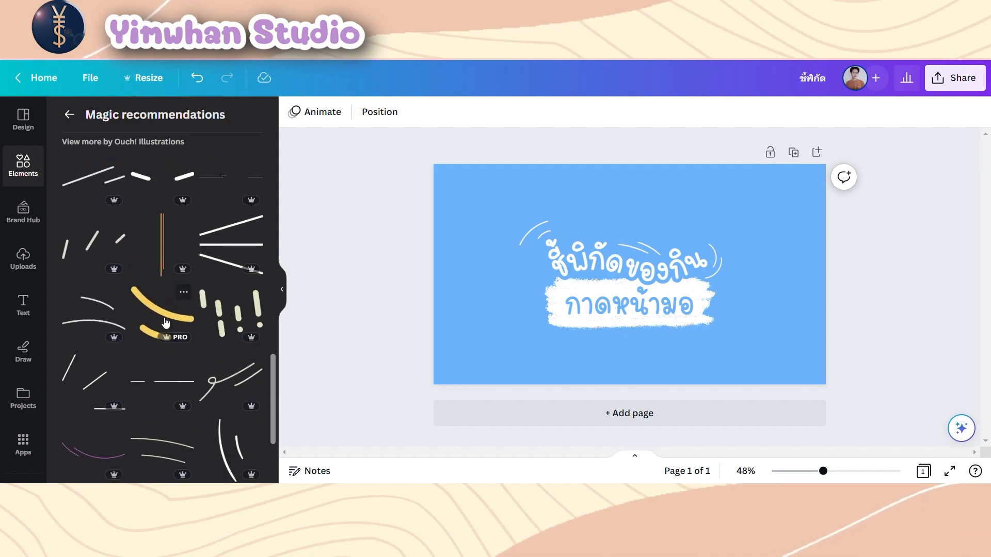
# - Select the whole title with its brush stroke and decorative lines, scale it down slightly, and centre it on the page
pyautogui.moveTo(491, 212); pyautogui.dragTo(715, 297)
pyautogui.moveTo(652, 296); pyautogui.dragTo(646, 300)
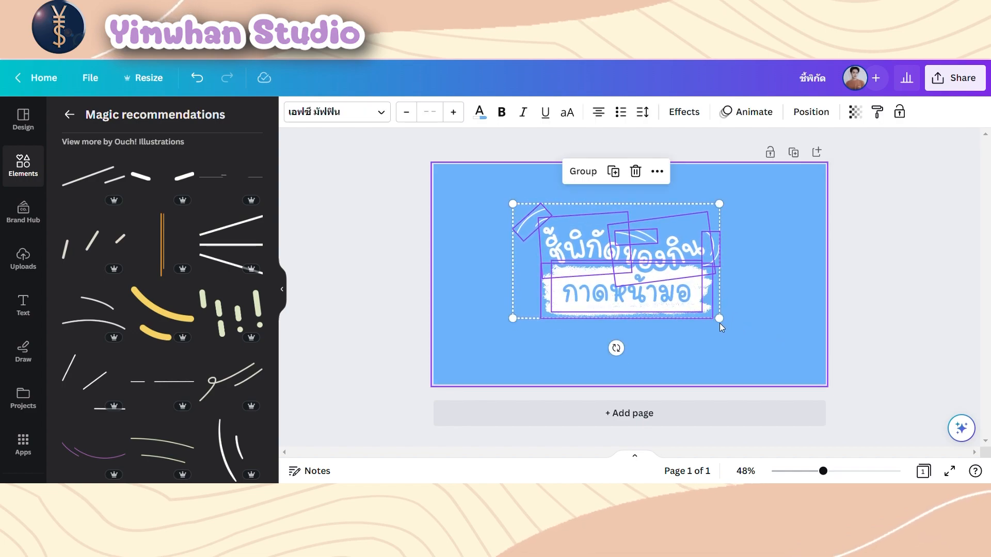
pyautogui.moveTo(719, 319); pyautogui.dragTo(692, 303)
pyautogui.moveTo(627, 284); pyautogui.dragTo(653, 305)
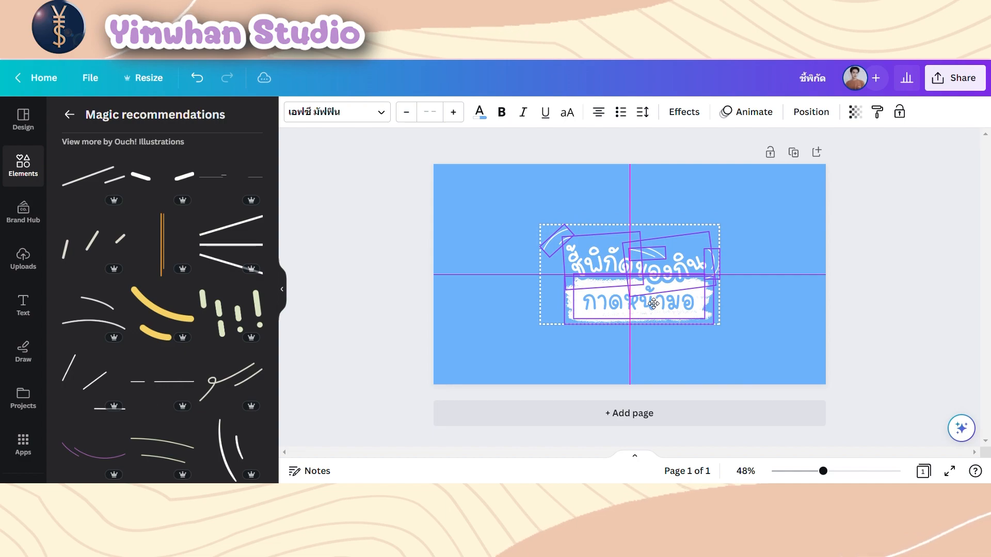
pyautogui.click(759, 321)
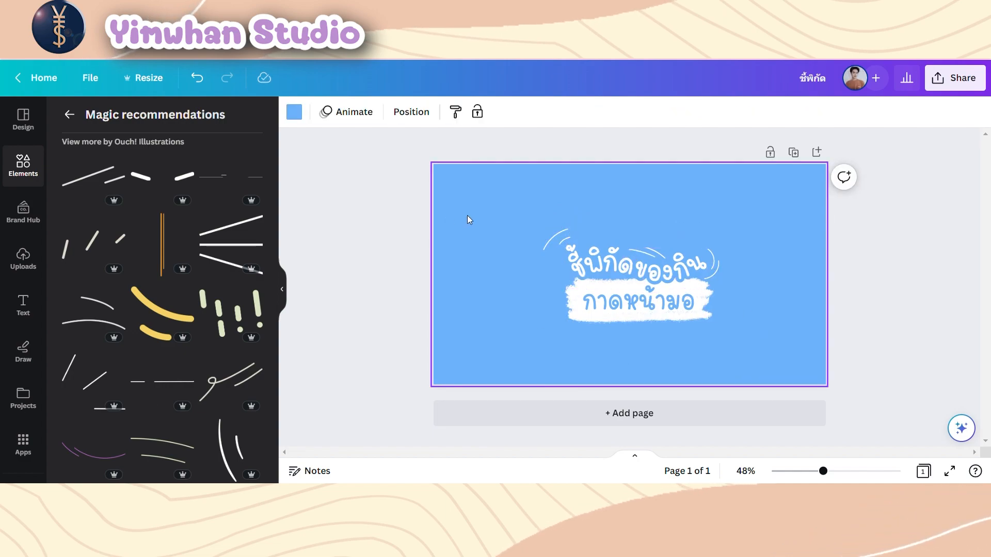
# - Upload the "มันส์ นัวร์ ทะเลดอง" food photo and place it on a new second page with a white background
pyautogui.click(24, 258)
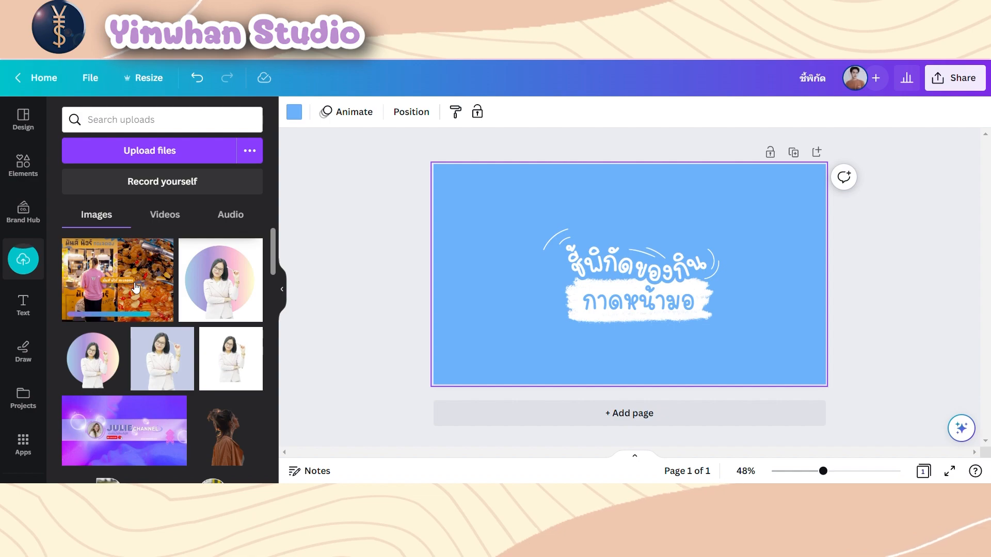
pyautogui.click(599, 418)
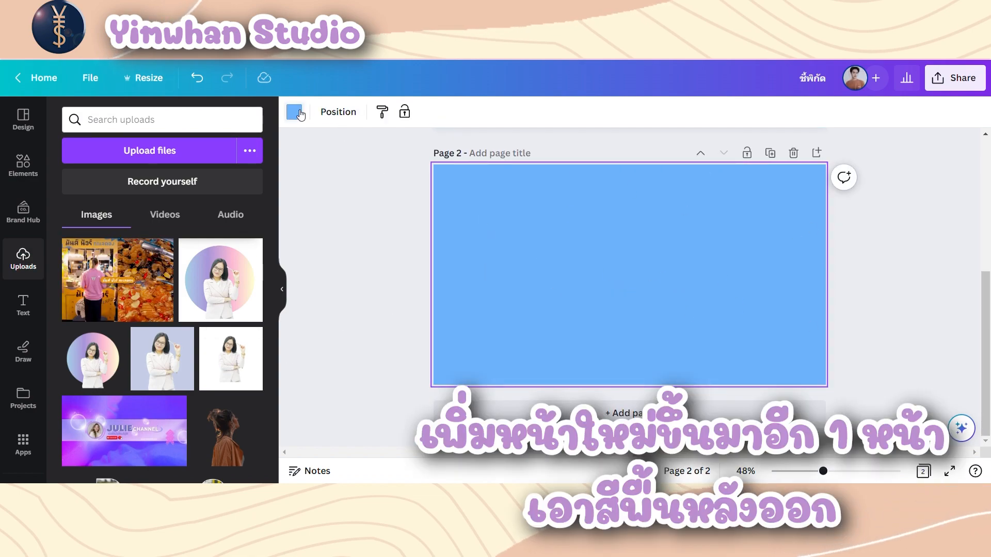
pyautogui.click(294, 112)
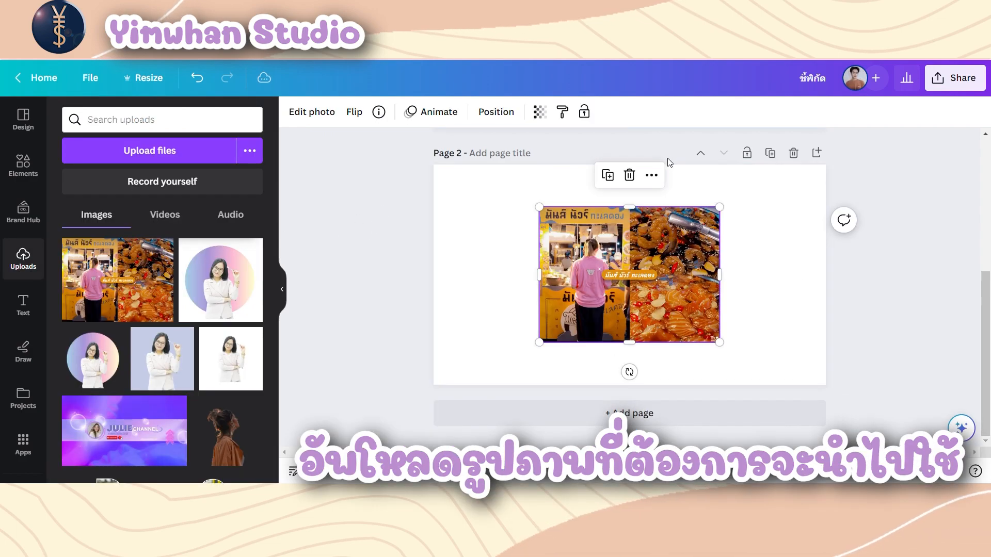
# - Set the "มันส์ นัวร์ ทะเลดอง" photo as the background of page 2 and detach it again
pyautogui.click(651, 175)
pyautogui.click(671, 440)
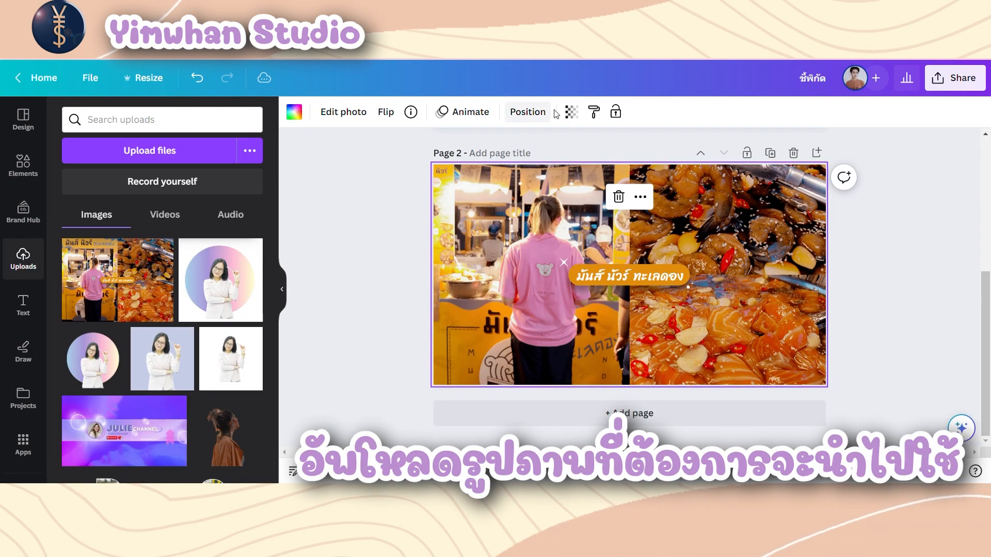
pyautogui.click(548, 113)
pyautogui.rightClick(658, 221)
pyautogui.click(722, 365)
# - Crop the "มันส์ นัวร์ ทะเลดอง" photo from below to a strip ending under the pickled shrimp
pyautogui.moveTo(726, 289); pyautogui.dragTo(702, 292)
pyautogui.moveTo(496, 283); pyautogui.dragTo(497, 278)
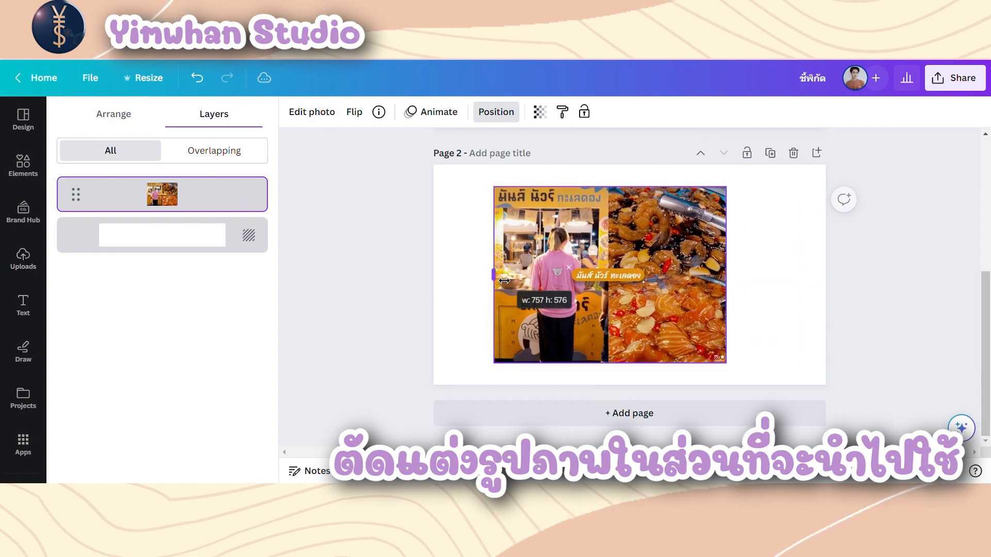
pyautogui.moveTo(608, 363); pyautogui.dragTo(619, 264)
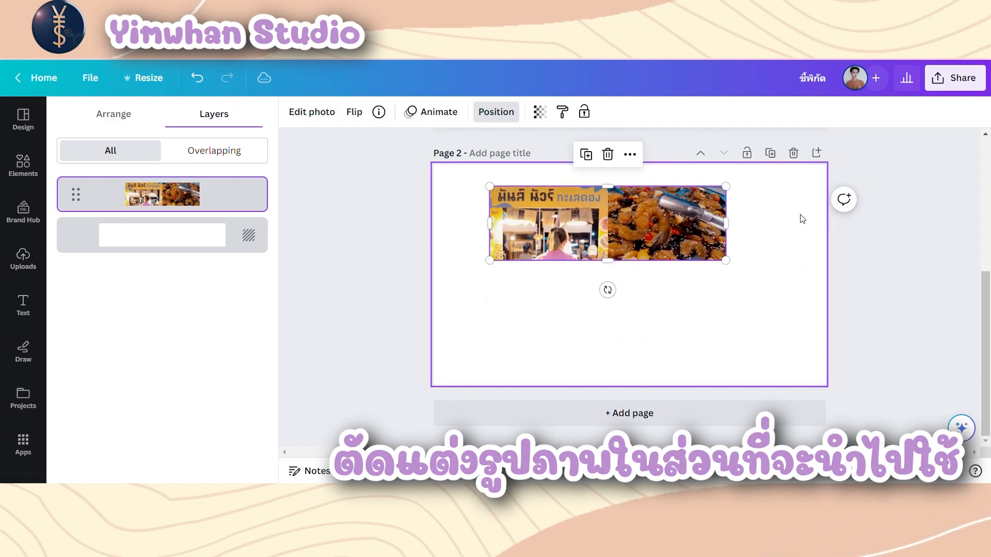
pyautogui.moveTo(734, 230)
pyautogui.mouseDown()
pyautogui.moveTo(614, 236)
pyautogui.moveTo(748, 235)
pyautogui.moveTo(726, 232)
pyautogui.mouseUp()
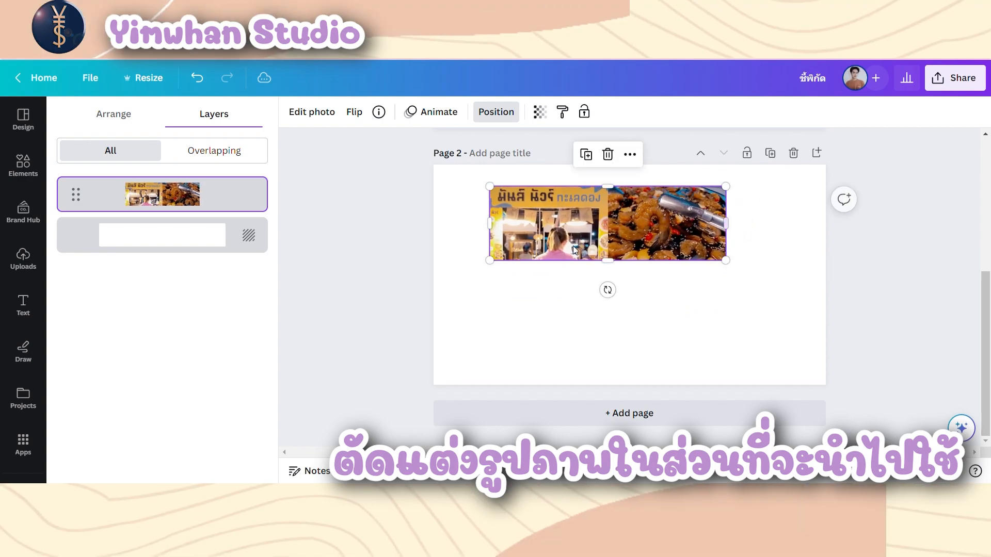
# - Crop the food stall off the photo so only the pickled shrimp stay, enlarge it, and place it in page 2's upper-left area
pyautogui.moveTo(489, 223)
pyautogui.mouseDown()
pyautogui.moveTo(611, 223)
pyautogui.moveTo(506, 225)
pyautogui.mouseUp()
pyautogui.moveTo(568, 264); pyautogui.dragTo(606, 288)
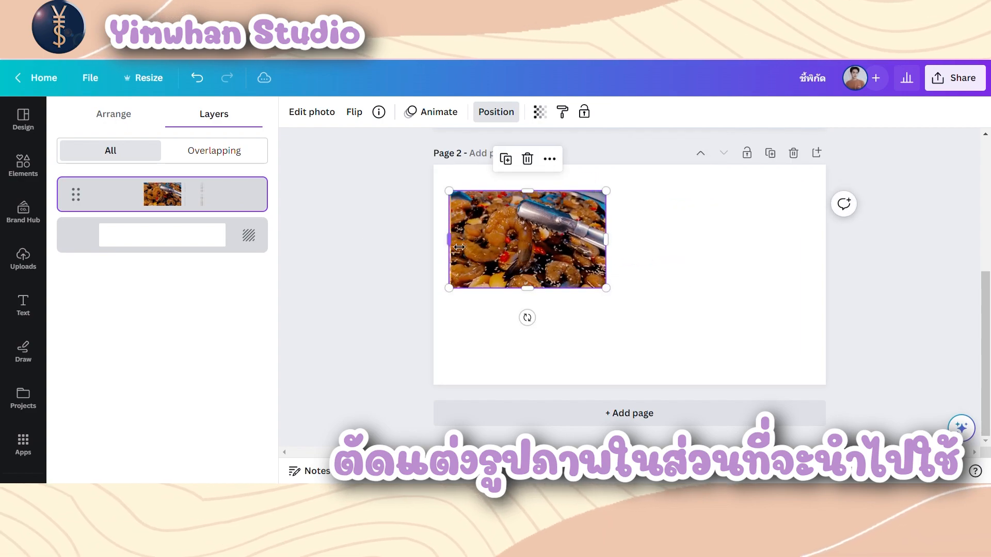
pyautogui.moveTo(450, 240); pyautogui.dragTo(451, 239)
pyautogui.click(542, 320)
pyautogui.moveTo(526, 254); pyautogui.dragTo(531, 250)
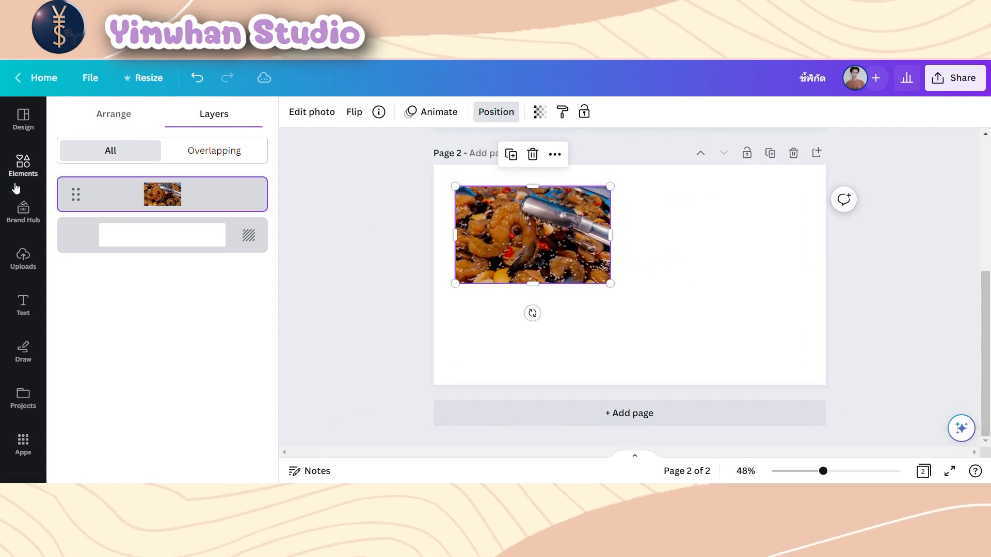
# - Add the uploaded "ข้าวปุกงา" photo to page 2, crop it to the lower-right dessert bowl, and enlarge it to about 568 × 345
pyautogui.click(22, 170)
pyautogui.click(23, 258)
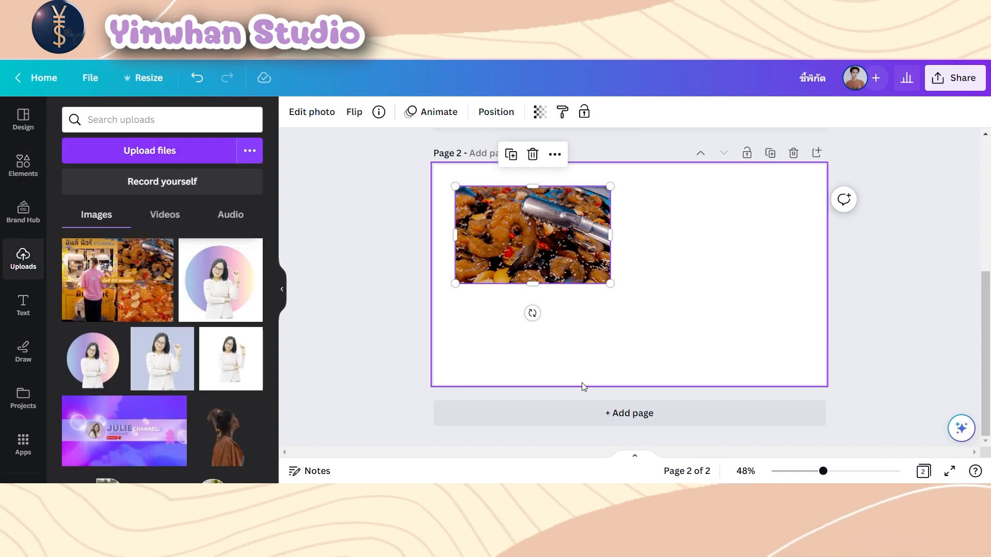
pyautogui.click(128, 276)
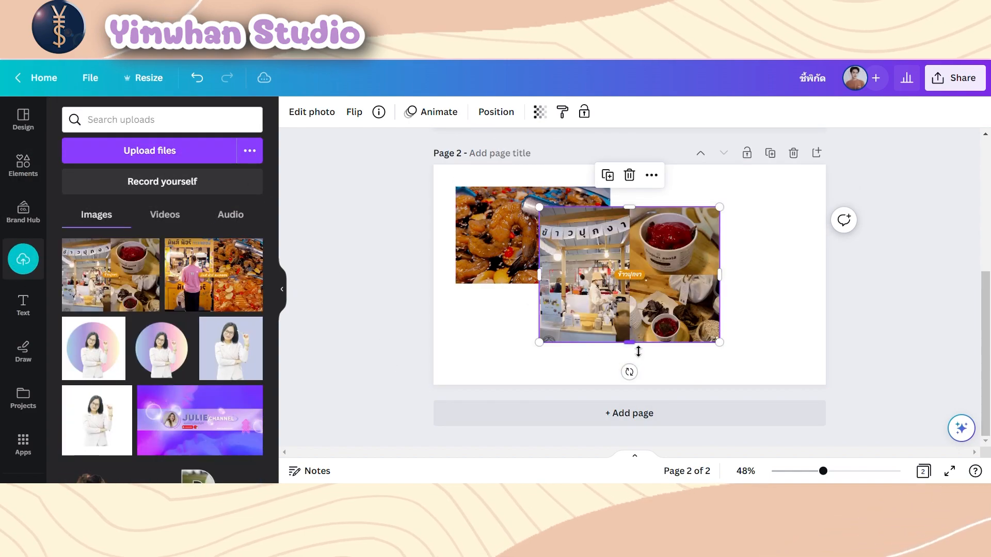
pyautogui.moveTo(636, 347)
pyautogui.mouseDown()
pyautogui.moveTo(646, 279)
pyautogui.moveTo(633, 281)
pyautogui.moveTo(640, 338)
pyautogui.mouseUp()
pyautogui.moveTo(539, 272); pyautogui.dragTo(629, 273)
pyautogui.moveTo(674, 207); pyautogui.dragTo(823, 250)
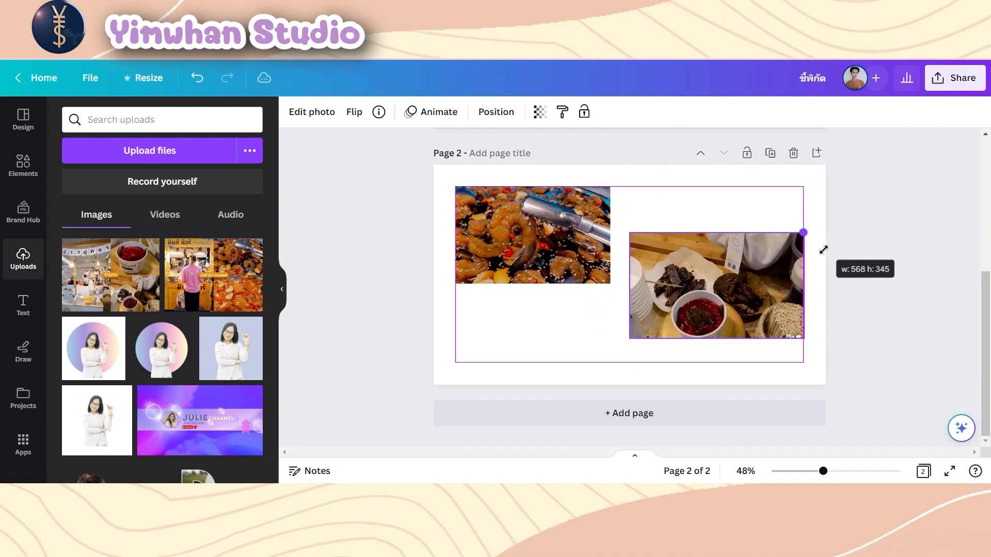
# - Move the dessert bowl photo up beside the pickled shrimp photo on page 2, aligning their top edges
pyautogui.moveTo(743, 289); pyautogui.dragTo(734, 244)
pyautogui.click(814, 338)
pyautogui.click(704, 291)
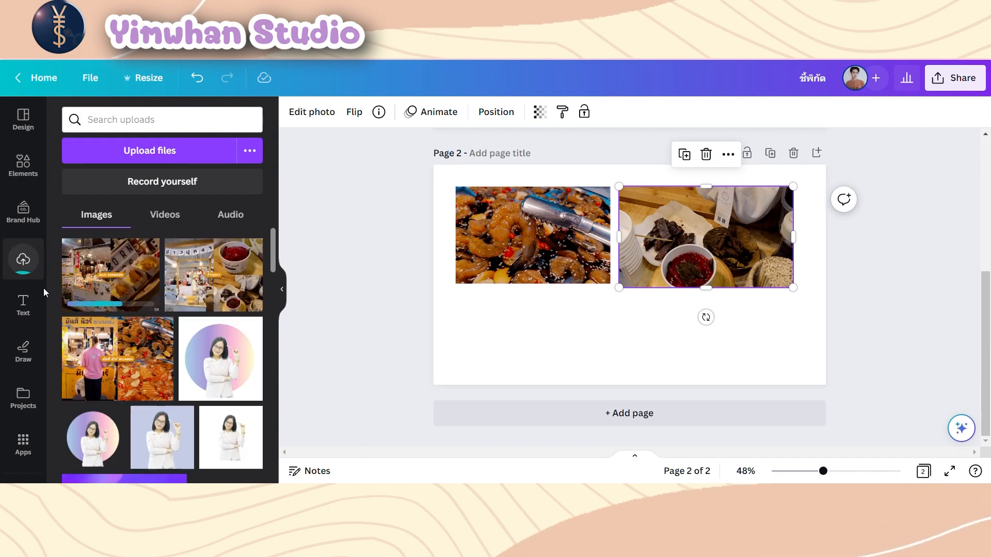
# - Add the uploaded "JUJU CORNDOG" photo to page 2 and crop it to its stall half, about 294 × 261
pyautogui.click(136, 293)
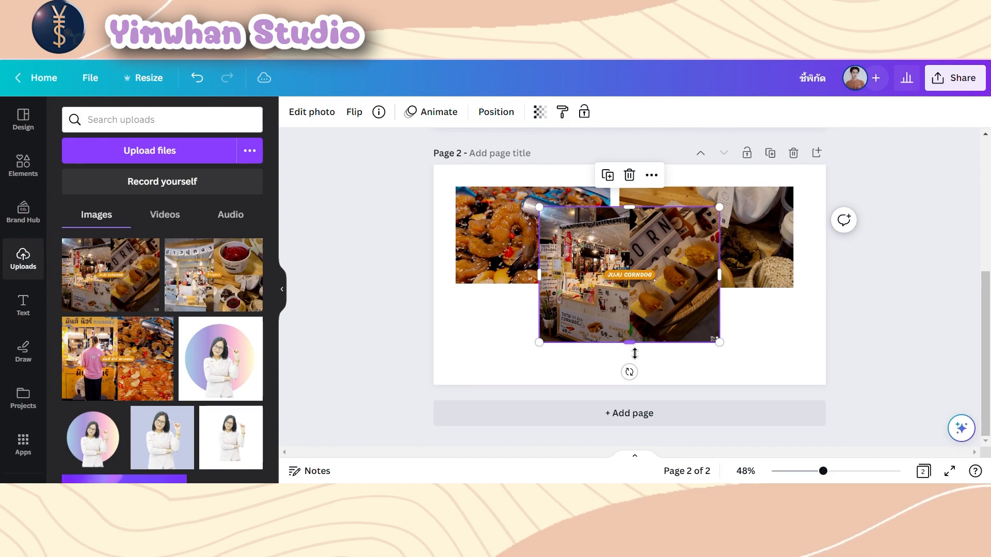
pyautogui.moveTo(635, 353)
pyautogui.mouseDown()
pyautogui.moveTo(645, 281)
pyautogui.moveTo(648, 361)
pyautogui.mouseUp()
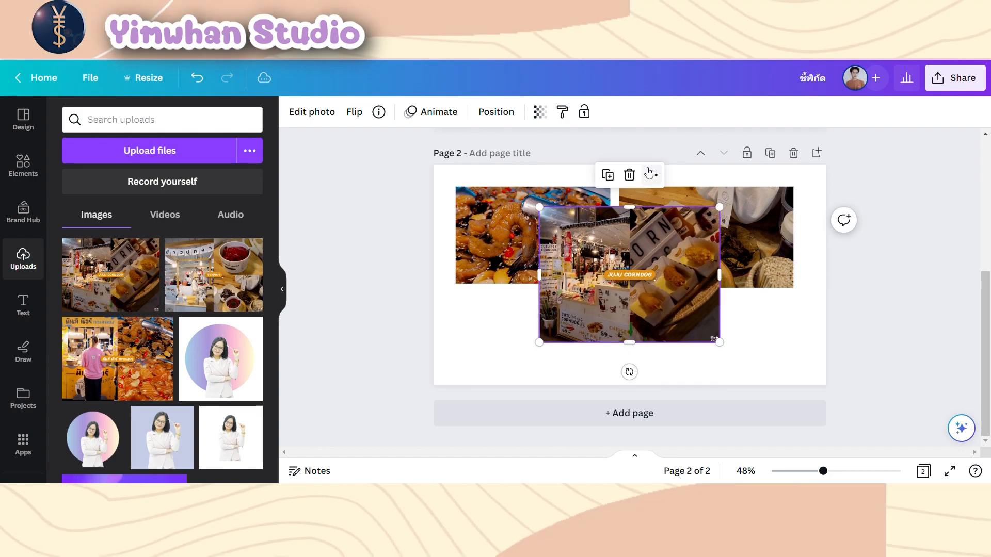
pyautogui.moveTo(649, 188); pyautogui.dragTo(649, 216)
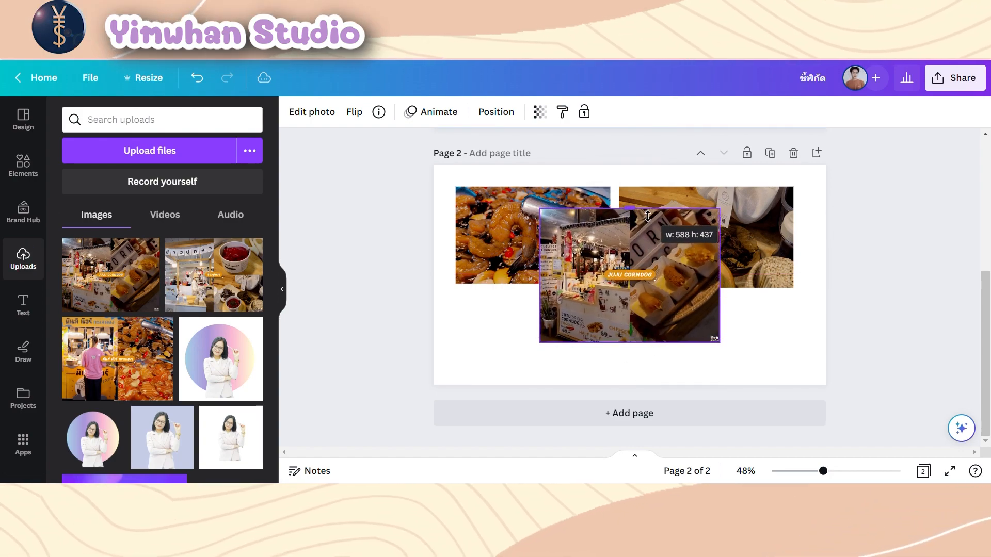
pyautogui.moveTo(720, 275); pyautogui.dragTo(637, 291)
pyautogui.moveTo(585, 343); pyautogui.dragTo(595, 298)
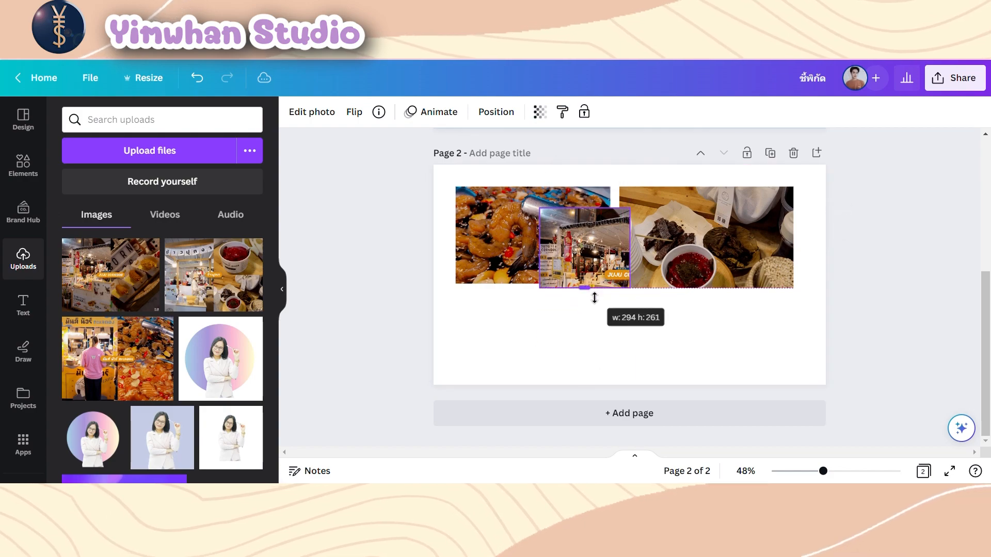
# - Enlarge the "JUJU CORNDOG" photo and widen its crop to include both the stall and the corn dogs
pyautogui.moveTo(586, 253); pyautogui.dragTo(560, 292)
pyautogui.moveTo(604, 327); pyautogui.dragTo(681, 349)
pyautogui.moveTo(609, 320); pyautogui.dragTo(604, 309)
pyautogui.moveTo(651, 300); pyautogui.dragTo(798, 316)
pyautogui.moveTo(708, 309); pyautogui.dragTo(692, 309)
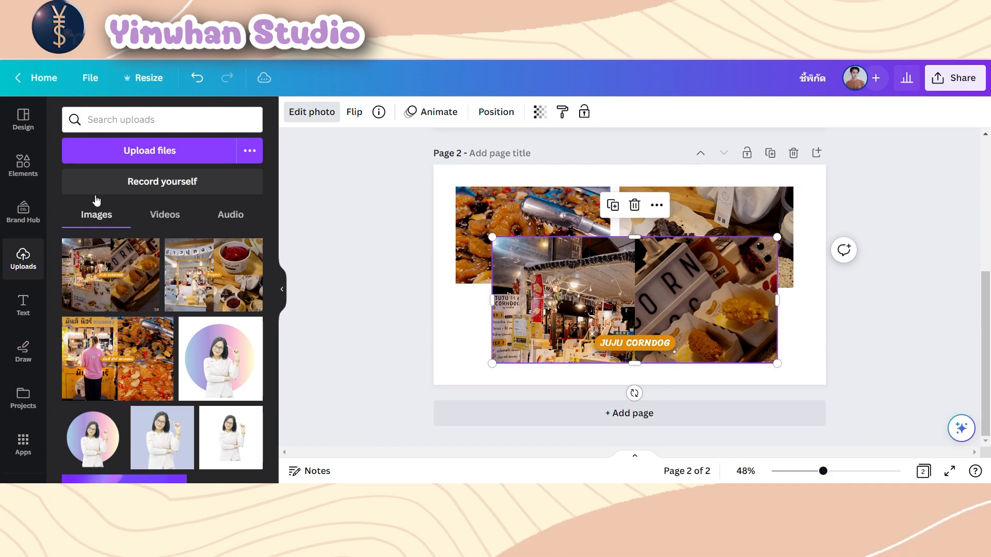
# - Erase the orange "JUJU CORNDOG" label and its leftover traces from the photo with Magic Eraser at brush size 20
pyautogui.click(312, 111)
pyautogui.click(165, 222)
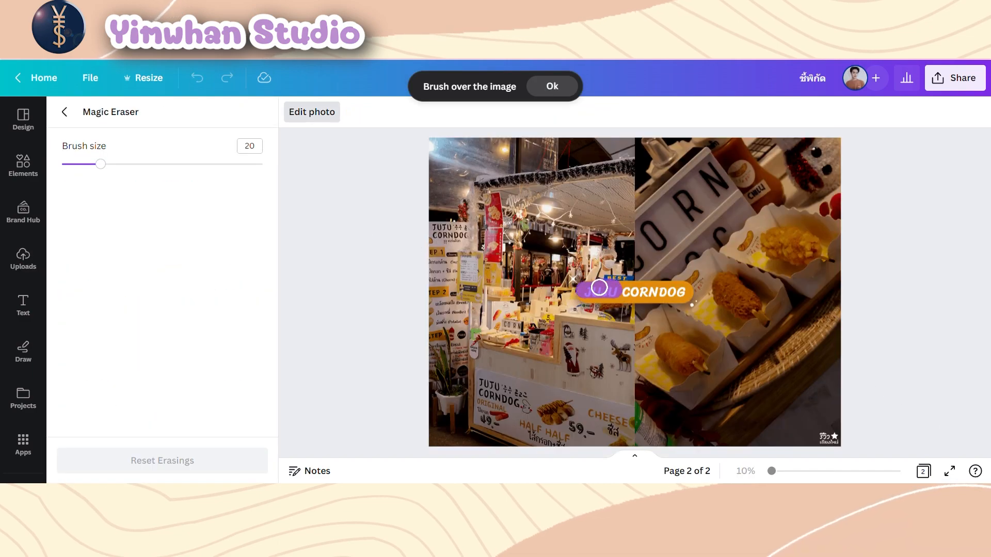
pyautogui.moveTo(688, 297); pyautogui.dragTo(689, 297)
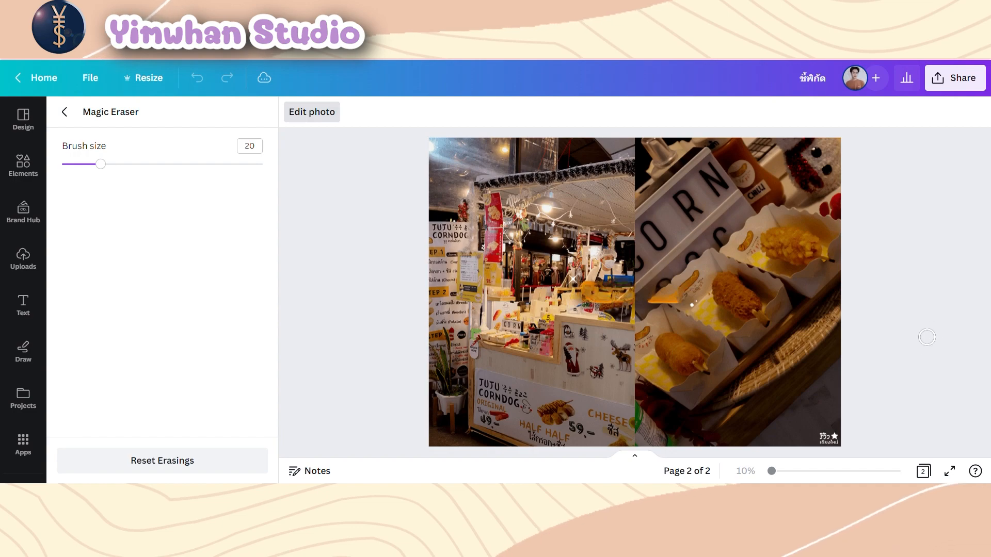
pyautogui.moveTo(676, 298); pyautogui.dragTo(586, 285)
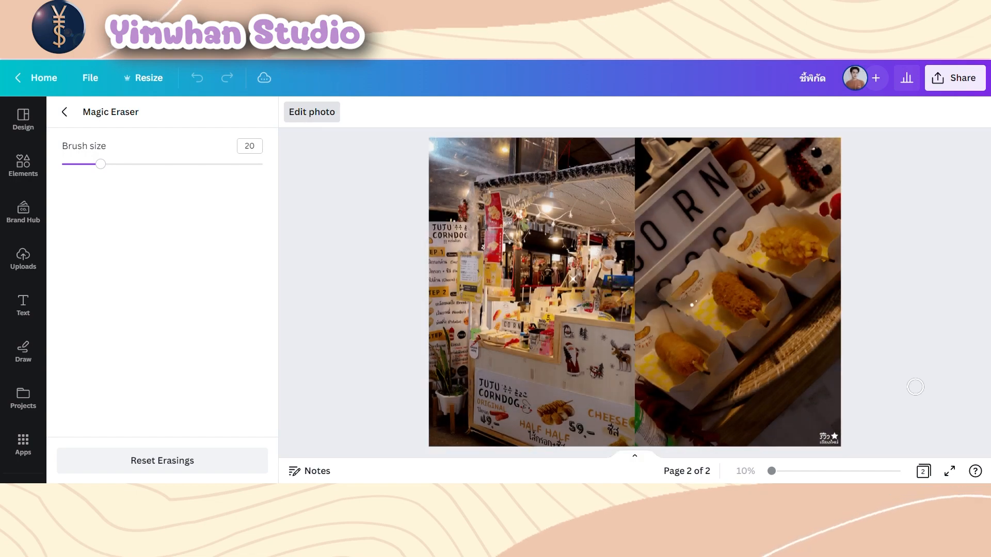
pyautogui.click(64, 112)
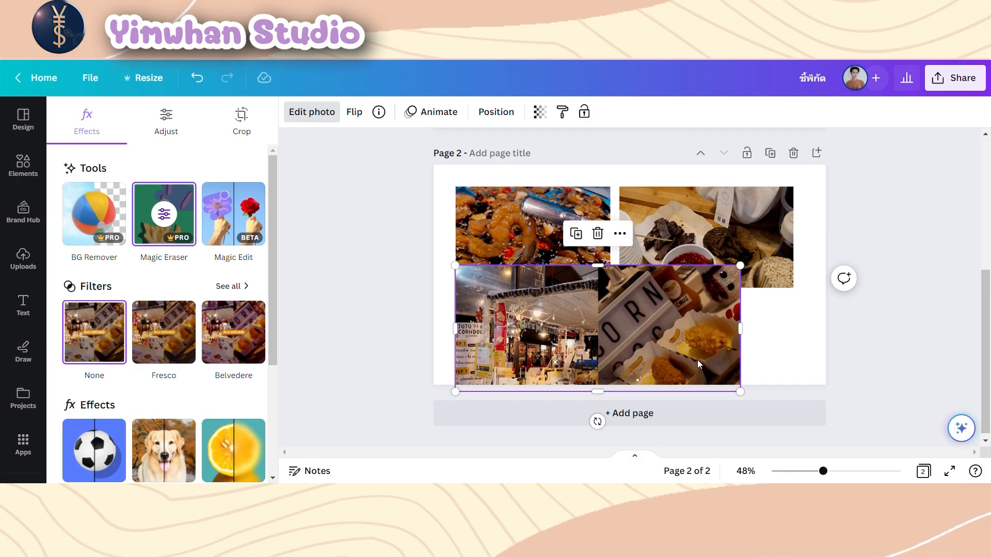
# - Shrink the corn dog photo and crop off its stall half so only the corn dogs stay
pyautogui.moveTo(599, 345); pyautogui.dragTo(611, 330)
pyautogui.moveTo(764, 314)
pyautogui.mouseDown()
pyautogui.moveTo(614, 313)
pyautogui.moveTo(770, 325)
pyautogui.mouseUp()
pyautogui.moveTo(614, 249); pyautogui.dragTo(636, 252)
pyautogui.moveTo(671, 315); pyautogui.dragTo(683, 319)
pyautogui.moveTo(773, 381); pyautogui.dragTo(691, 345)
pyautogui.moveTo(490, 299); pyautogui.dragTo(612, 345)
pyautogui.moveTo(619, 390); pyautogui.dragTo(603, 378)
# - Fit the corn dog photo to the pickled shrimp photo's width and place it directly below that photo
pyautogui.moveTo(604, 335); pyautogui.dragTo(606, 336)
pyautogui.moveTo(524, 371); pyautogui.dragTo(546, 370)
pyautogui.moveTo(602, 346); pyautogui.dragTo(525, 339)
pyautogui.doubleClick(579, 321)
pyautogui.click(764, 366)
pyautogui.click(717, 363)
pyautogui.click(687, 263)
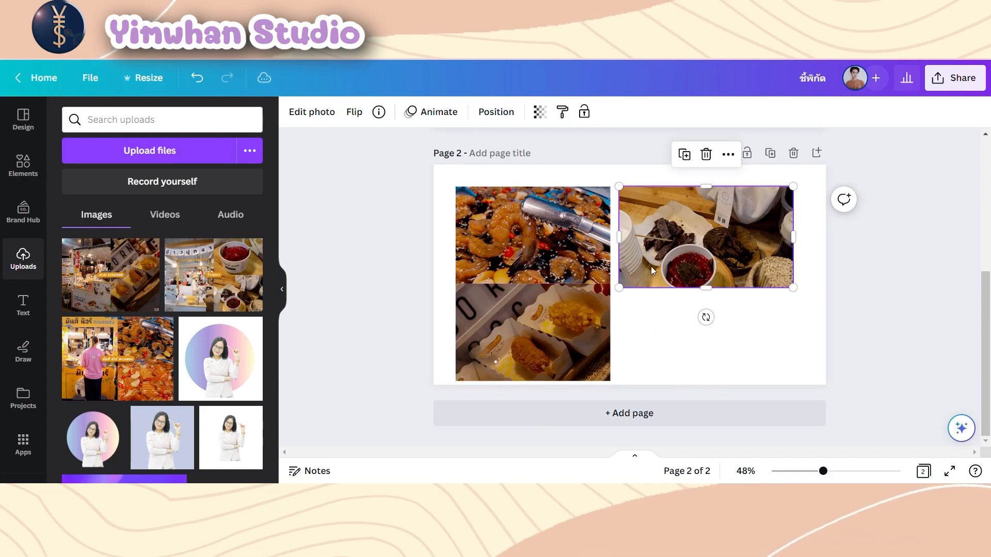
# - Reduce the dessert bowl photo slightly and shift it away from the pickled shrimp photo
pyautogui.moveTo(619, 288); pyautogui.dragTo(629, 281)
pyautogui.moveTo(734, 258); pyautogui.dragTo(745, 258)
pyautogui.click(748, 372)
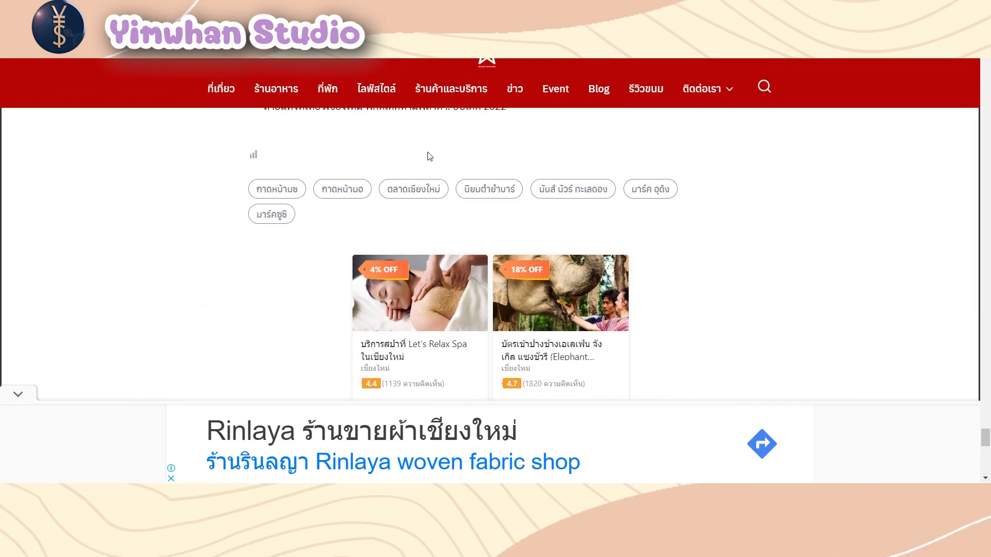
# - Bring the shaved-ice stall photo from the market review web page into the uploads, and shift the dessert photo nearer the shrimp
pyautogui.scroll(-10, 430, 157)
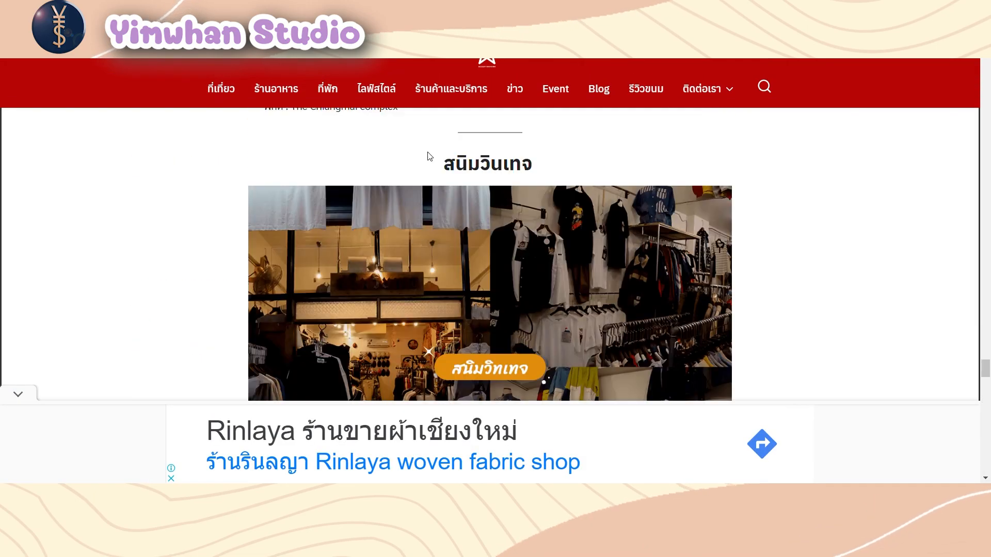
pyautogui.scroll(-10, 429, 156)
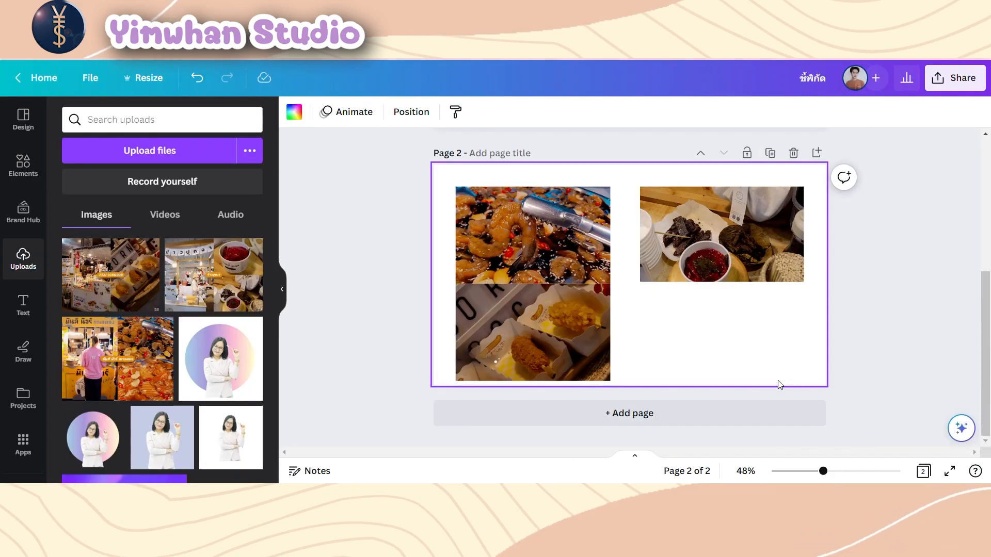
pyautogui.moveTo(743, 253); pyautogui.dragTo(724, 253)
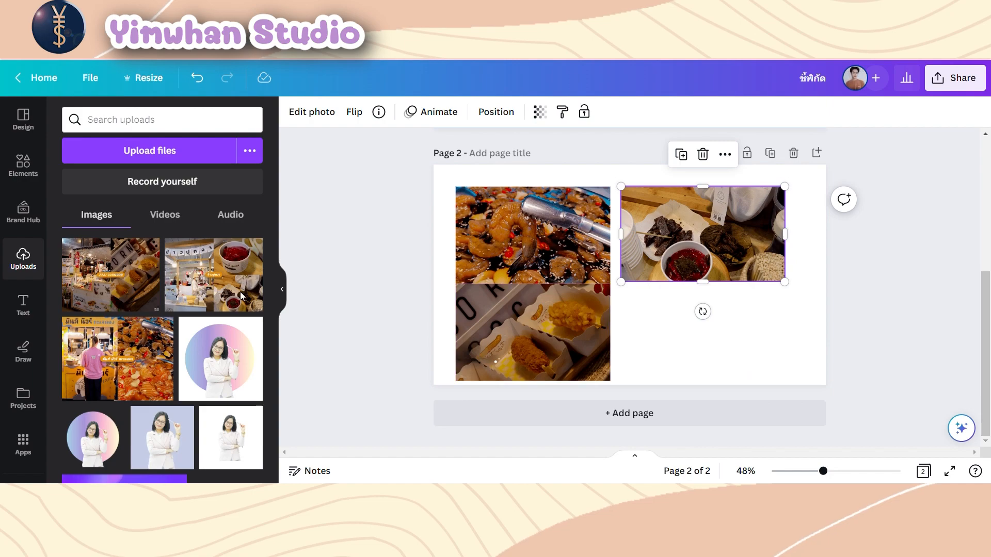
pyautogui.hotkey('ctrl', 'v')
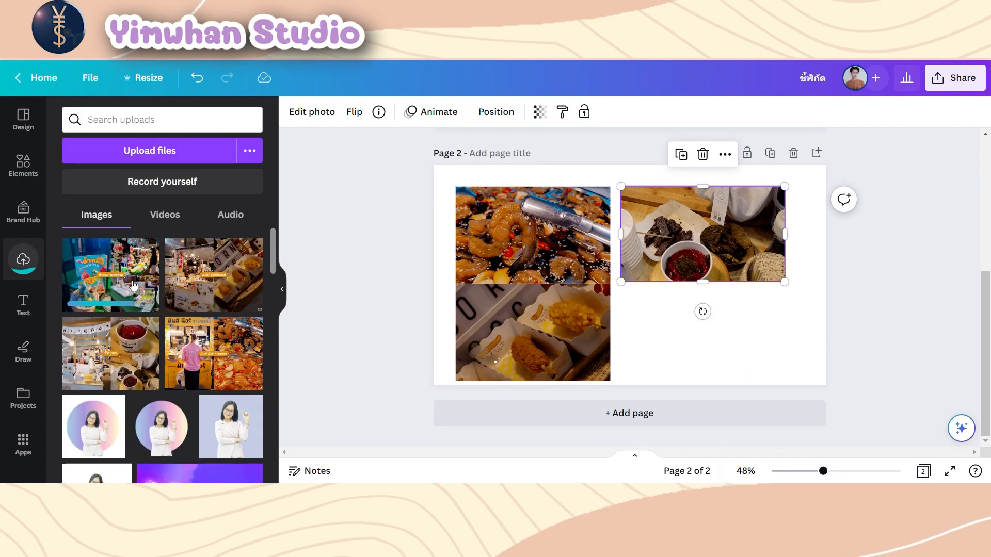
# - Add the shaved-ice stall photo to page 2, crop it to the blue shaved-ice cup, and enlarge it below the dessert photo
pyautogui.moveTo(636, 217); pyautogui.dragTo(643, 291)
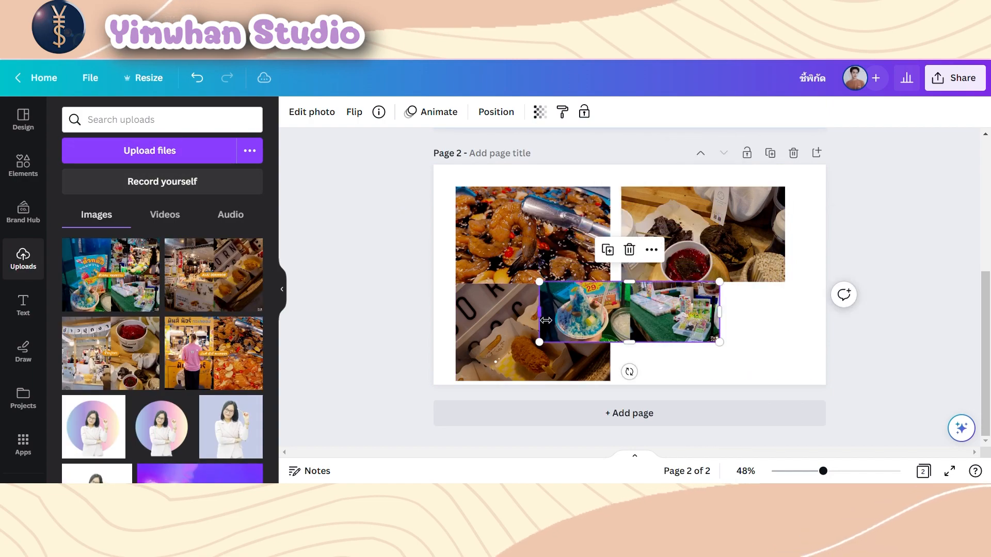
pyautogui.moveTo(561, 322); pyautogui.dragTo(538, 322)
pyautogui.moveTo(720, 313); pyautogui.dragTo(631, 321)
pyautogui.moveTo(577, 320); pyautogui.dragTo(664, 321)
pyautogui.moveTo(712, 342); pyautogui.dragTo(779, 381)
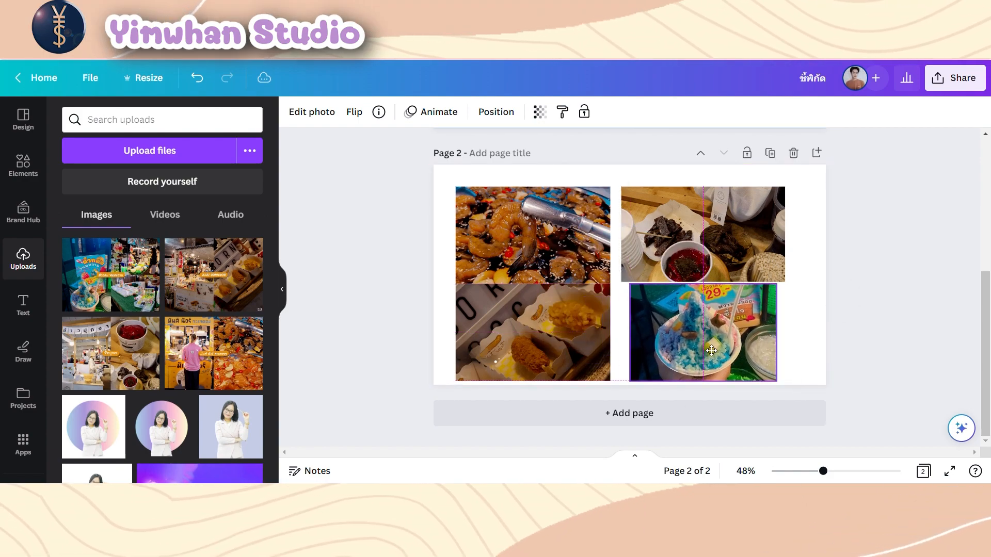
pyautogui.click(908, 320)
pyautogui.click(771, 338)
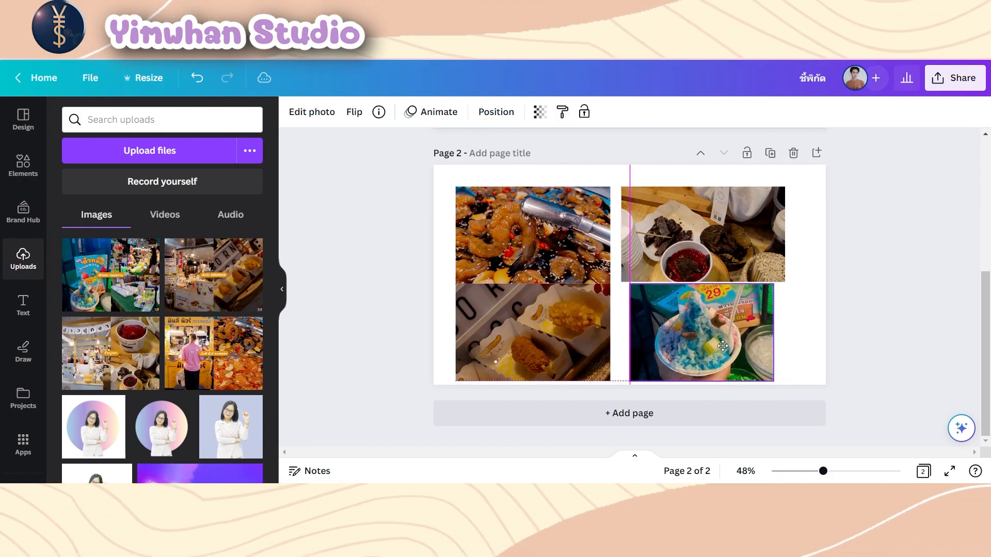
# - Shrink the dessert bowl photo a little more and move it up, leaving a gap above the shaved-ice photo
pyautogui.moveTo(621, 282); pyautogui.dragTo(630, 276)
pyautogui.moveTo(686, 243); pyautogui.dragTo(680, 240)
pyautogui.click(922, 338)
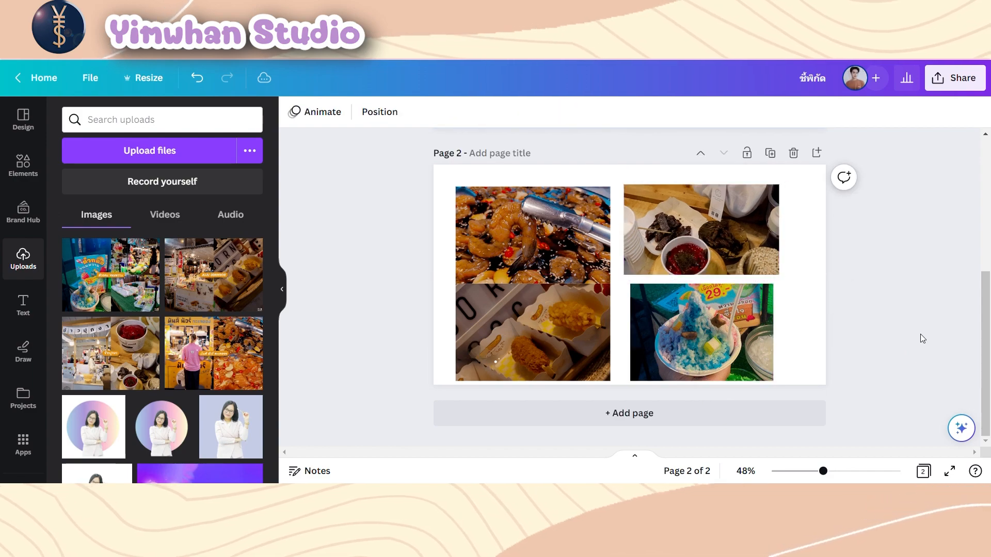
pyautogui.click(592, 268)
pyautogui.keyDown('shift'); pyautogui.click(686, 247); pyautogui.keyUp('shift')
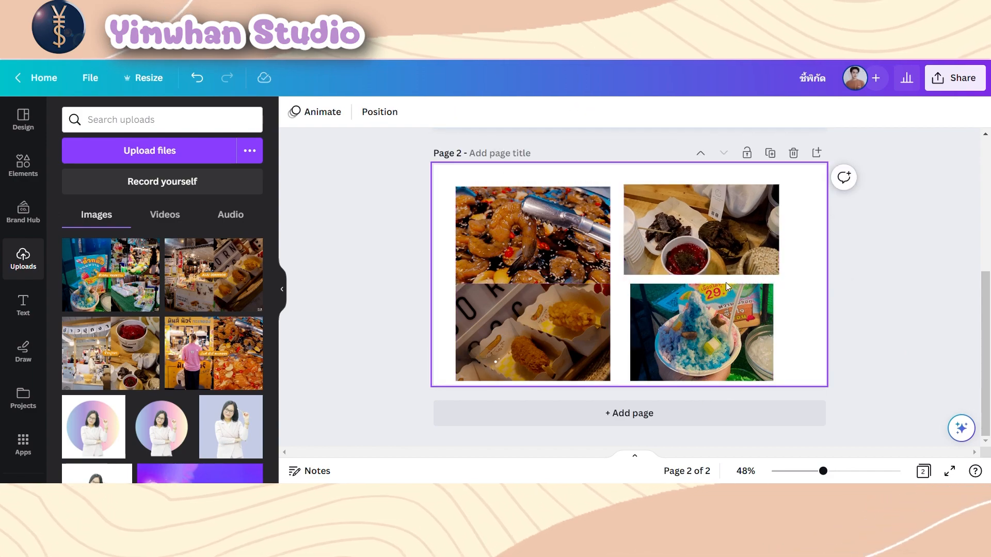
pyautogui.scroll(5, 726, 283)
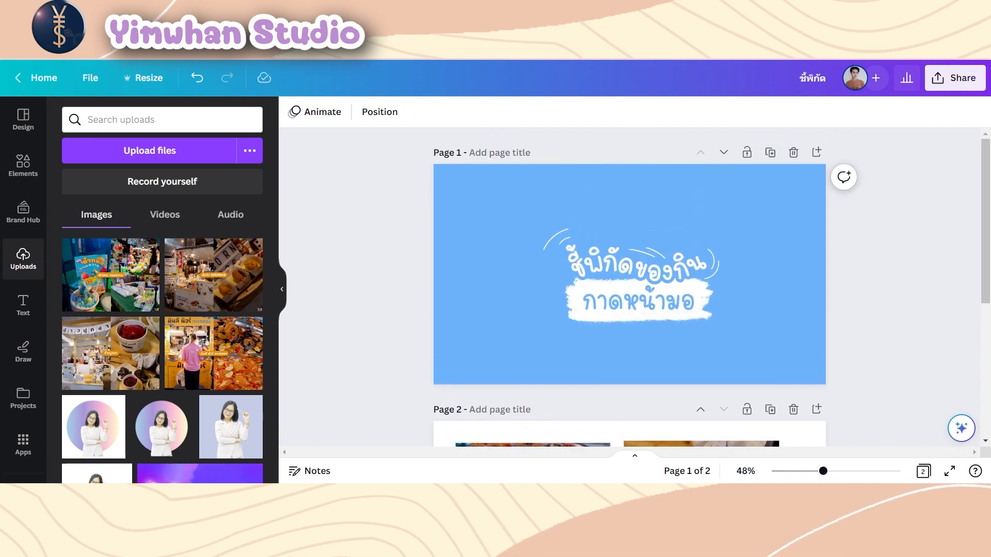
pyautogui.click(816, 410)
pyautogui.click(724, 153)
pyautogui.scroll(7, 959, 269)
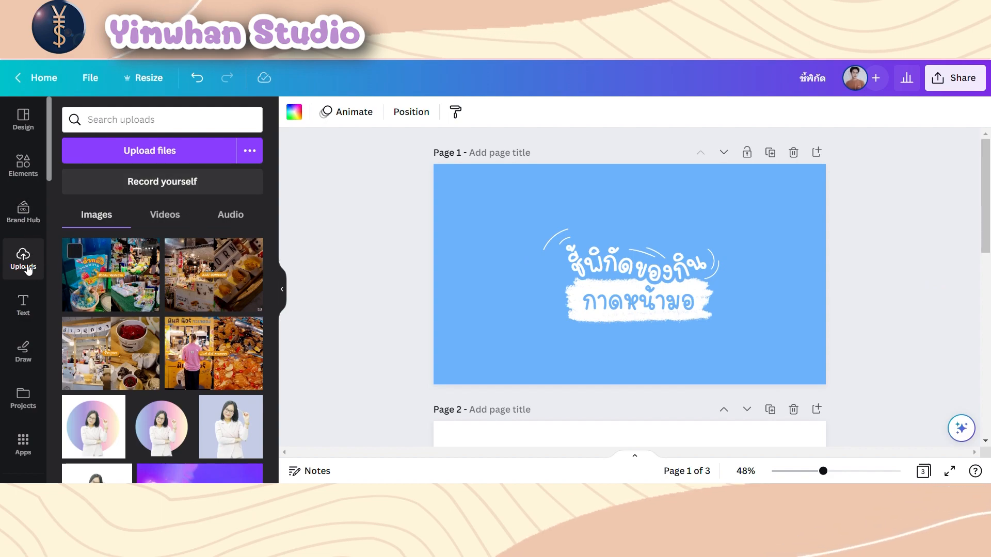
pyautogui.scroll(-10, 374, 230)
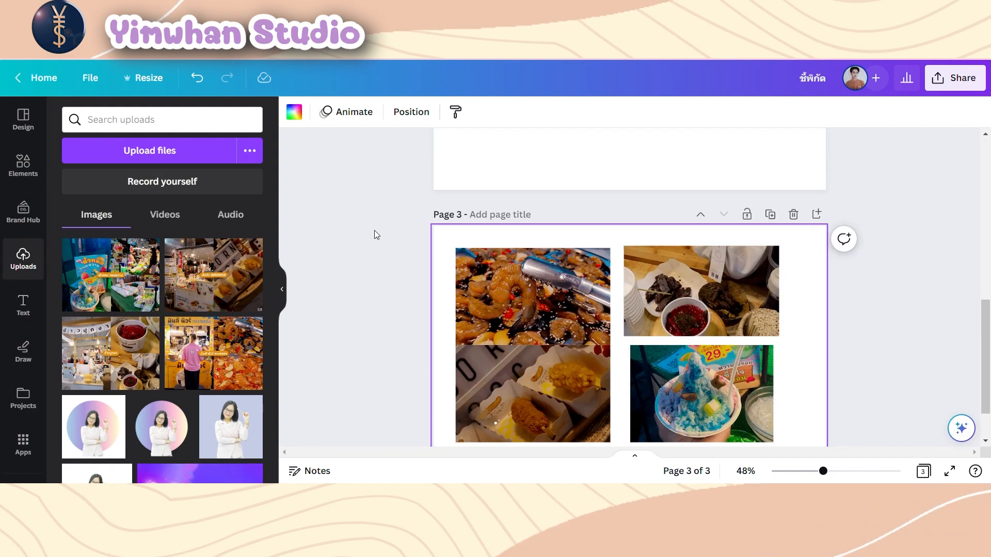
pyautogui.scroll(5, 843, 210)
pyautogui.press('Delete')
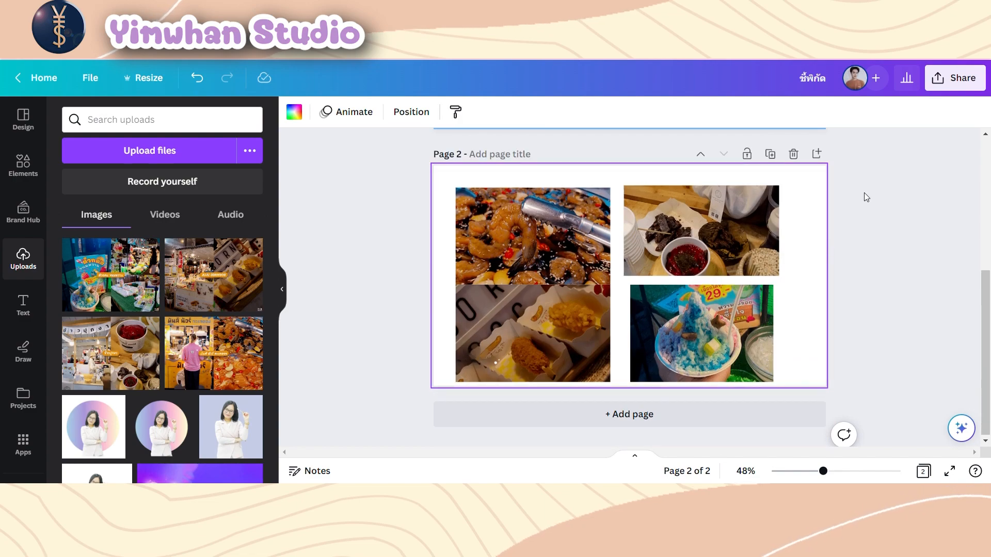
# - Copy the pickled shrimp photo on page 2
pyautogui.scroll(1, 586, 269)
pyautogui.rightClick(586, 268)
pyautogui.click(601, 123)
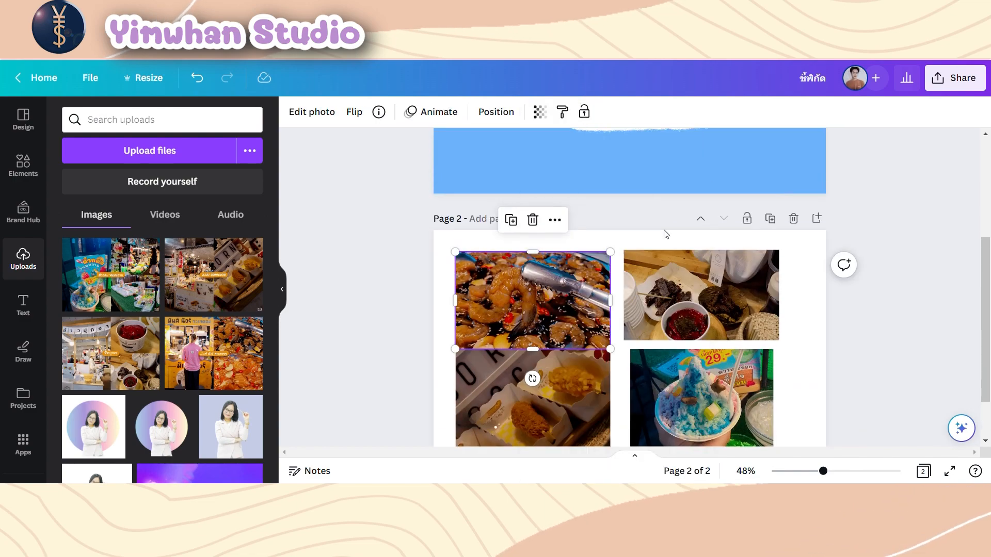
# - Add a rounded-square photo frame to page 1, move it to the page's upper-left area, and enlarge it up to the title
pyautogui.scroll(4, 664, 231)
pyautogui.click(24, 166)
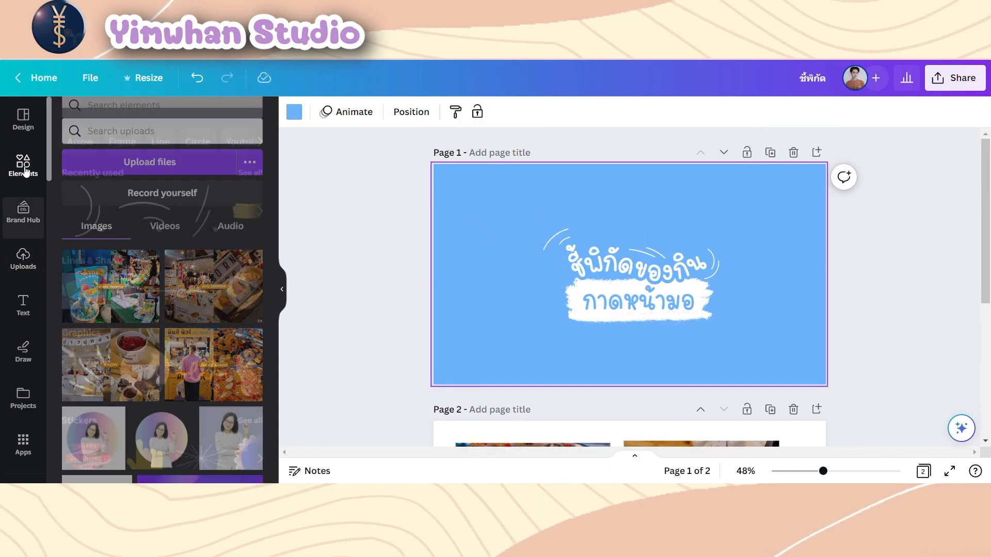
pyautogui.scroll(-10, 194, 330)
pyautogui.scroll(-3, 207, 320)
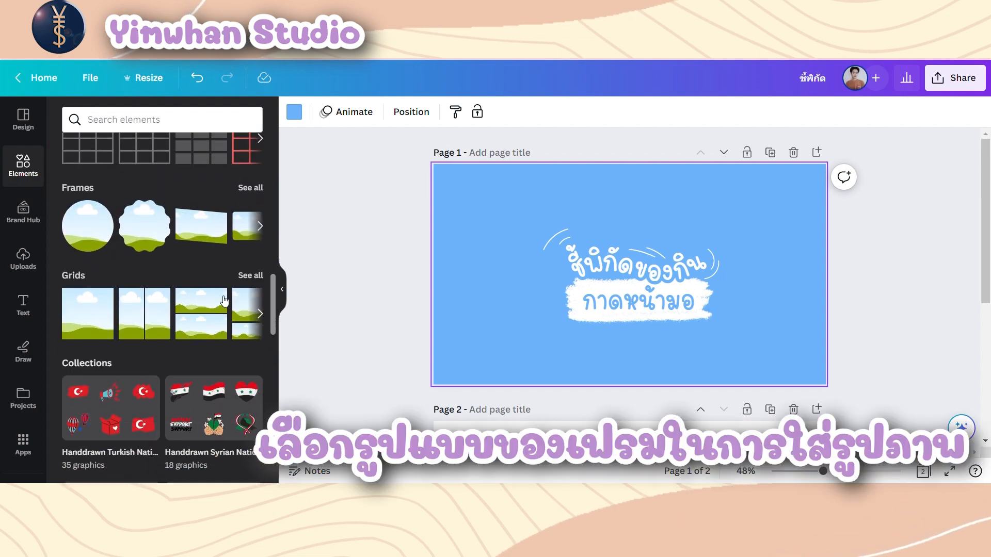
pyautogui.click(258, 188)
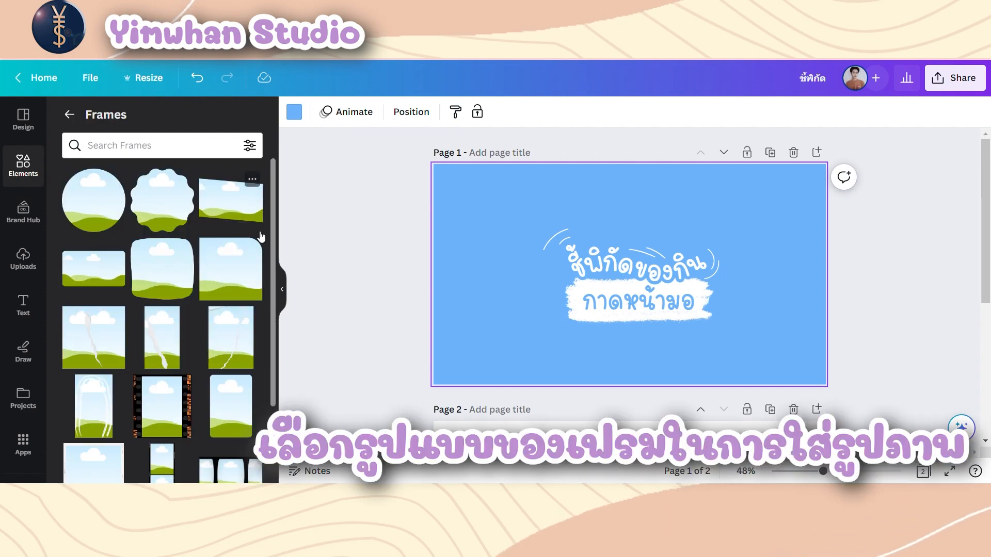
pyautogui.click(177, 277)
pyautogui.moveTo(642, 275); pyautogui.dragTo(515, 225)
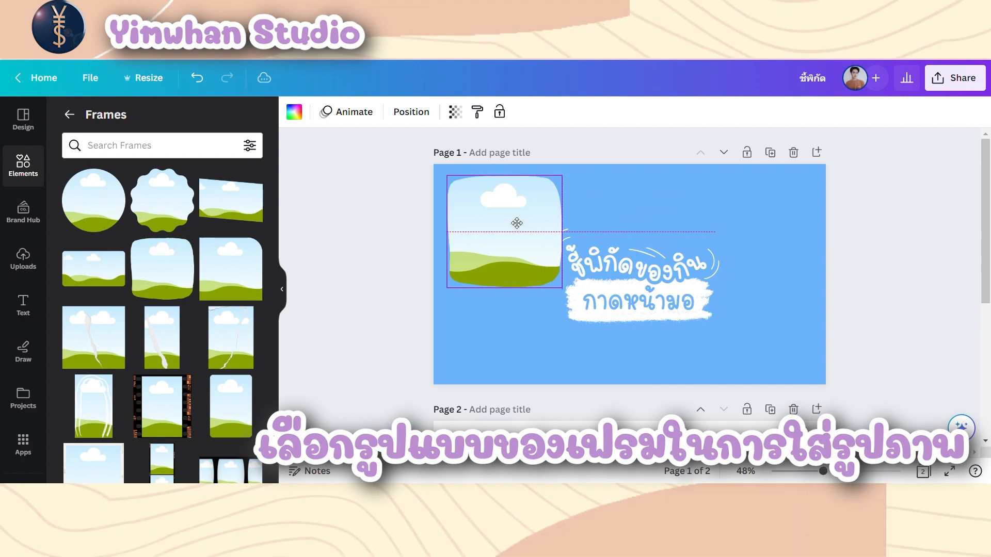
pyautogui.moveTo(568, 288); pyautogui.dragTo(603, 321)
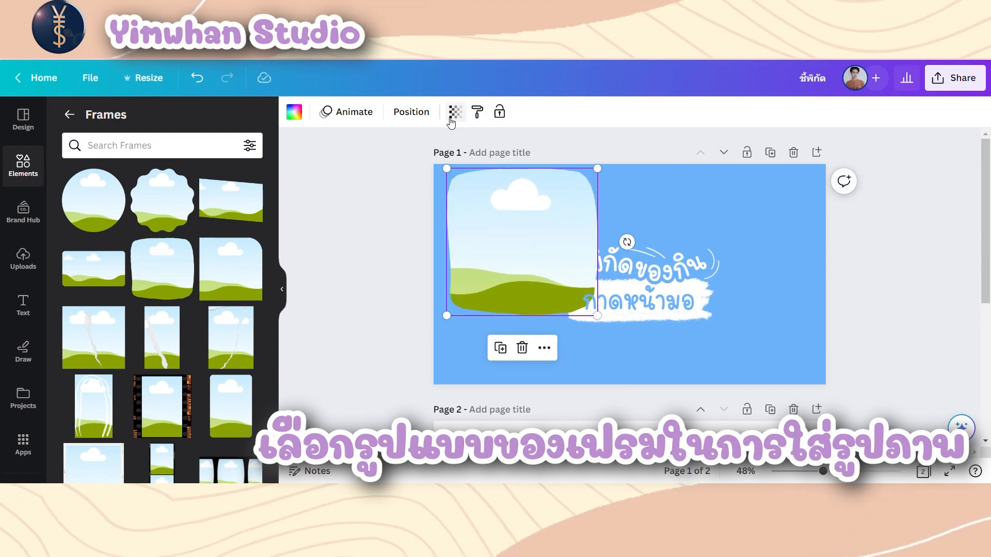
# - Copy the pickled shrimp photo from page 2 and insert it into the rounded-square frame on page 1
pyautogui.click(370, 245)
pyautogui.scroll(-5, 370, 244)
pyautogui.click(584, 341)
pyautogui.click(554, 155)
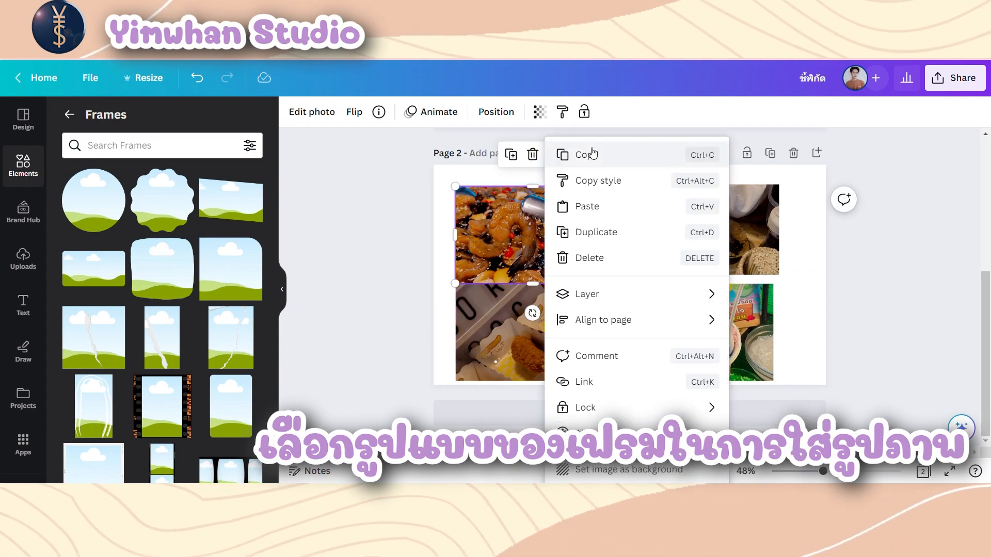
pyautogui.click(590, 154)
pyautogui.scroll(5, 432, 228)
pyautogui.rightClick(509, 257)
pyautogui.click(560, 241)
pyautogui.moveTo(560, 245); pyautogui.dragTo(539, 242)
# - Slightly shrink and reposition the framed shrimp photo, and move its layer behind the title elements, just above the blue background
pyautogui.moveTo(597, 320); pyautogui.dragTo(592, 315)
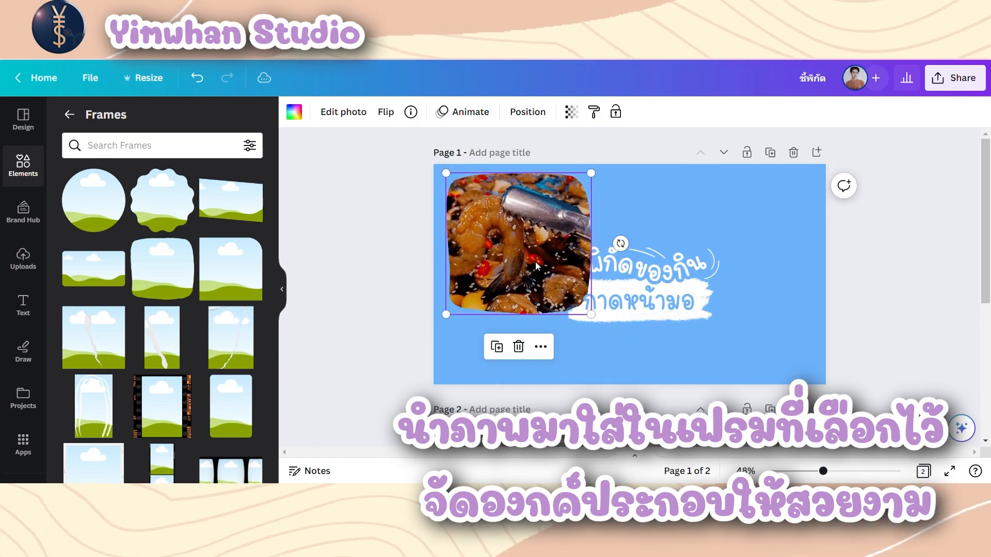
pyautogui.moveTo(541, 268); pyautogui.dragTo(545, 270)
pyautogui.click(528, 112)
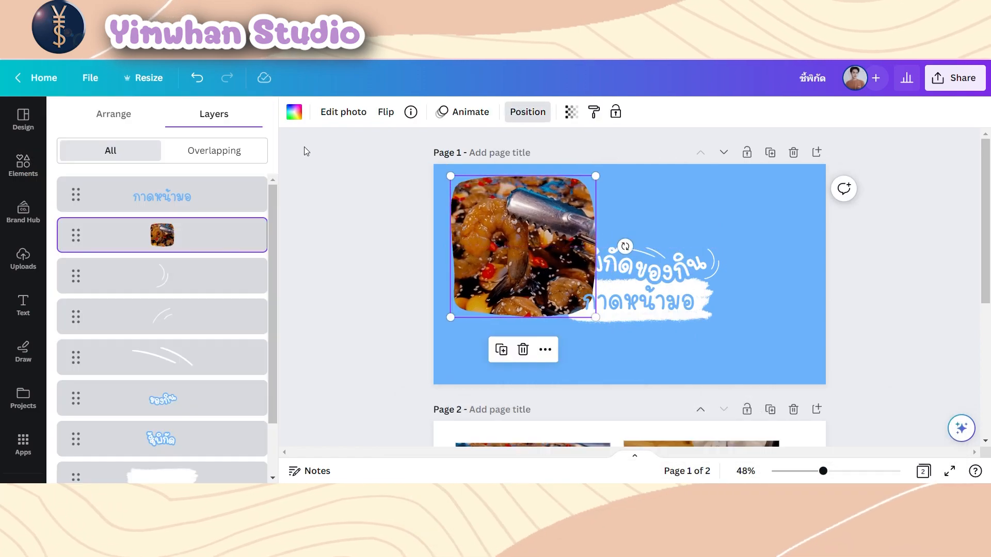
pyautogui.click(196, 157)
pyautogui.moveTo(206, 230); pyautogui.dragTo(208, 390)
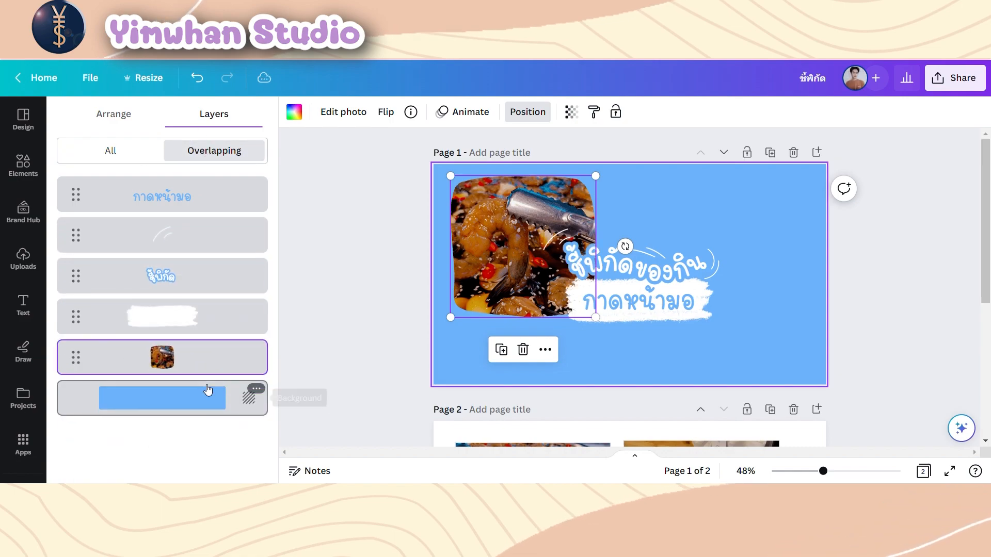
# - Fine-tune the size and position of the framed shrimp photo in the upper-left area of page 1
pyautogui.moveTo(451, 317); pyautogui.dragTo(450, 320)
pyautogui.moveTo(497, 273); pyautogui.dragTo(493, 255)
pyautogui.click(394, 261)
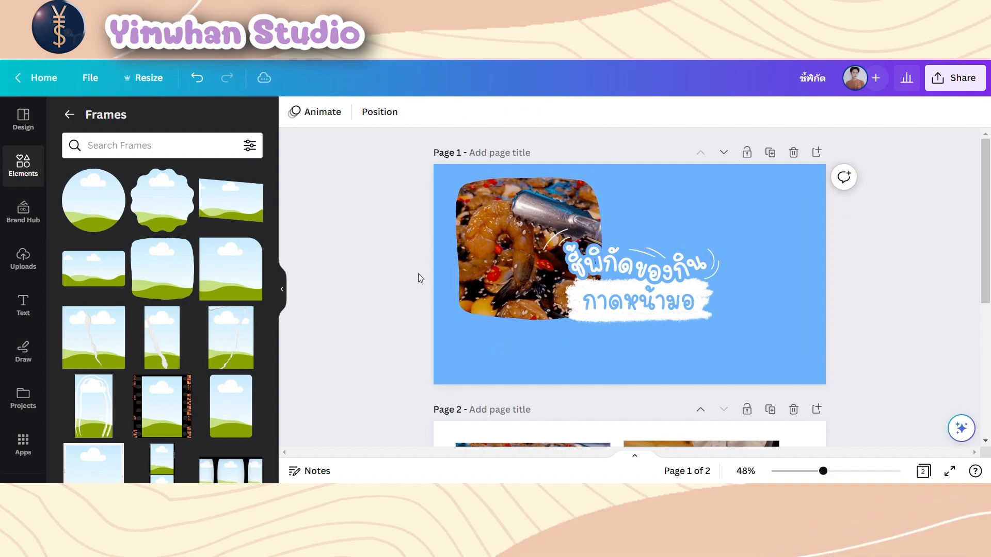
# - Add a second rounded-square photo frame to page 1, place it over the title's right half, and enlarge it
pyautogui.click(173, 276)
pyautogui.moveTo(649, 261); pyautogui.dragTo(709, 244)
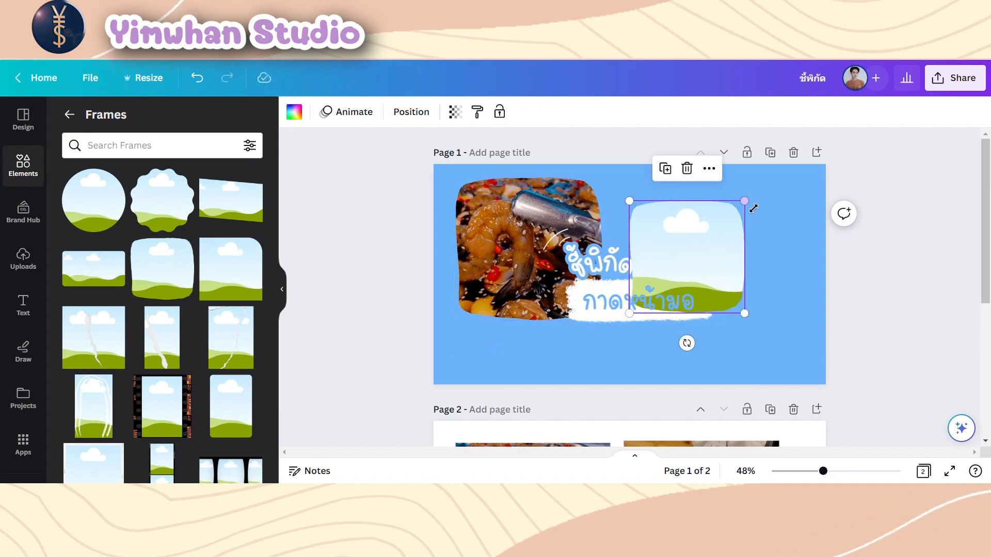
pyautogui.moveTo(748, 199); pyautogui.dragTo(775, 171)
# - Insert the ข้าวปุกงา dessert photo from page 2 into the new frame and accept its crop
pyautogui.scroll(-5, 881, 273)
pyautogui.click(706, 238)
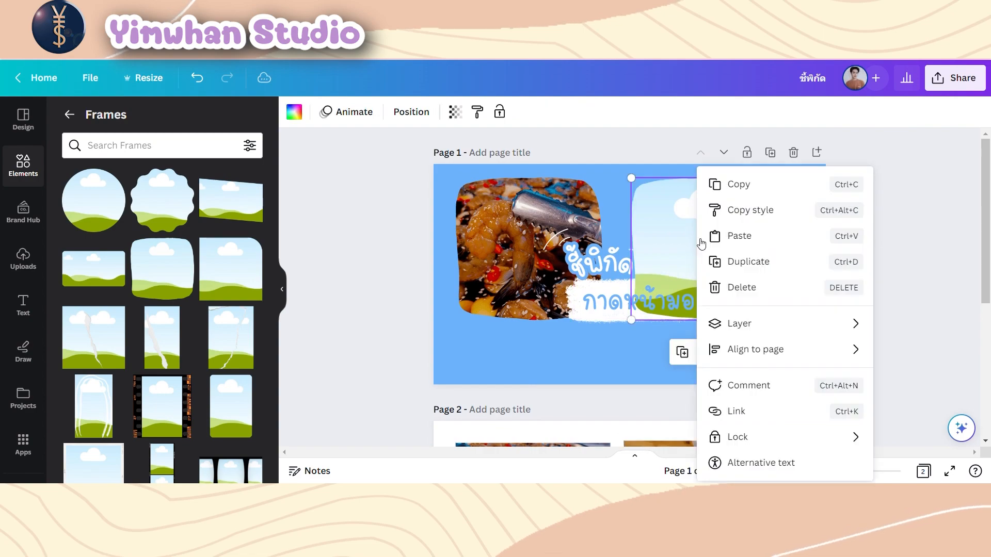
pyautogui.click(723, 232)
pyautogui.doubleClick(755, 241)
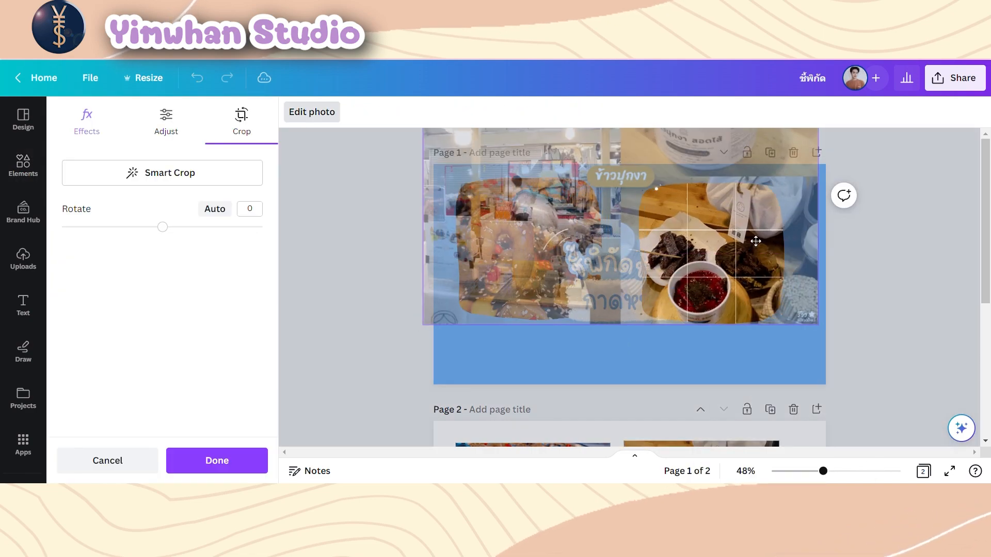
pyautogui.click(217, 460)
# - Move the dessert photo's layer behind the title elements, just above the blue background, and shrink the photo slightly
pyautogui.click(528, 112)
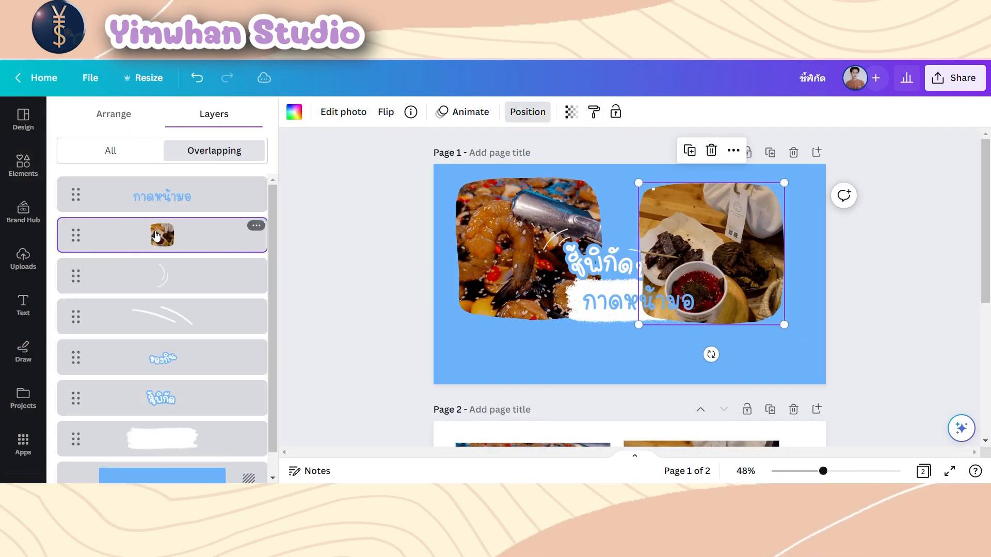
pyautogui.moveTo(155, 235)
pyautogui.mouseDown()
pyautogui.moveTo(157, 214)
pyautogui.moveTo(172, 408)
pyautogui.moveTo(162, 379)
pyautogui.moveTo(319, 409)
pyautogui.mouseUp()
pyautogui.moveTo(735, 231); pyautogui.dragTo(738, 230)
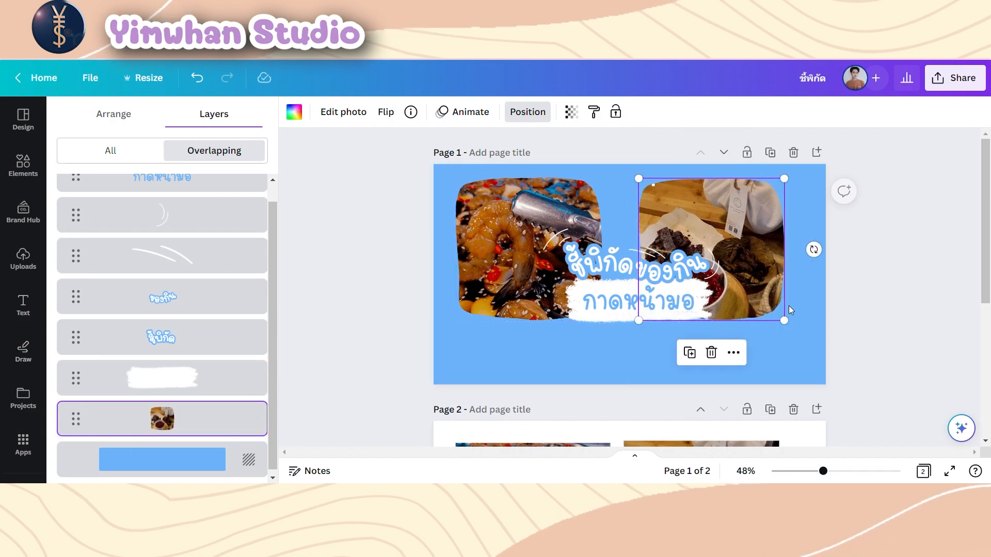
pyautogui.moveTo(788, 323)
pyautogui.mouseDown()
pyautogui.moveTo(774, 300)
pyautogui.moveTo(784, 305)
pyautogui.mouseUp()
# - Shrink the shrimp photo and reposition it and the dessert photo on either side above the title
pyautogui.click(519, 244)
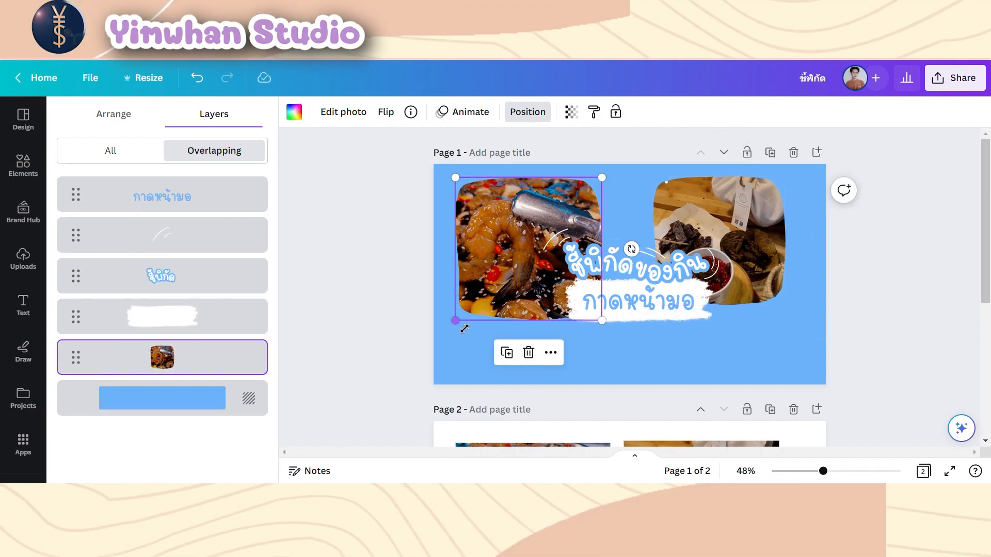
pyautogui.moveTo(519, 244)
pyautogui.mouseDown()
pyautogui.moveTo(507, 242)
pyautogui.moveTo(529, 248)
pyautogui.mouseUp()
pyautogui.moveTo(765, 221); pyautogui.dragTo(743, 218)
pyautogui.click(935, 317)
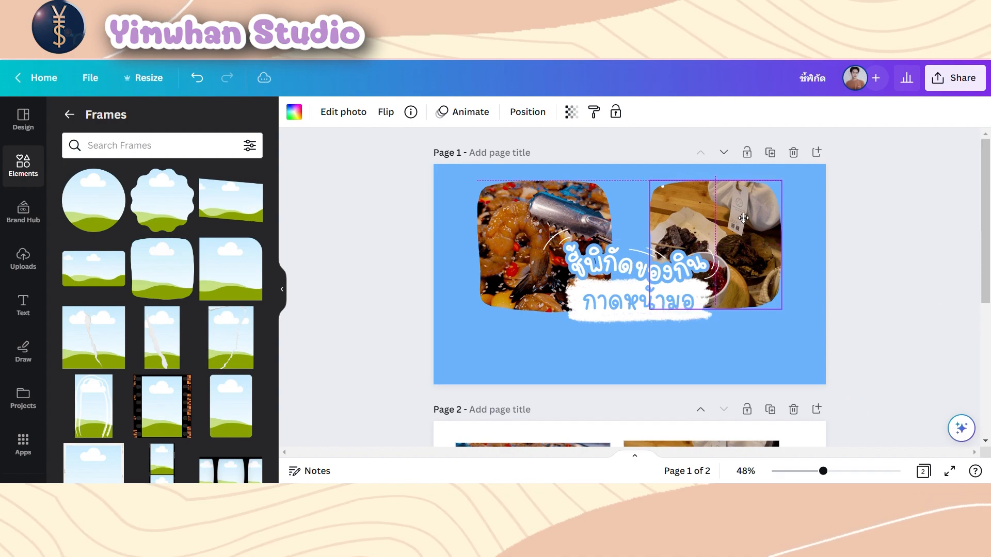
pyautogui.click(856, 266)
pyautogui.moveTo(535, 288); pyautogui.dragTo(526, 282)
pyautogui.moveTo(745, 273); pyautogui.dragTo(748, 270)
pyautogui.click(533, 286)
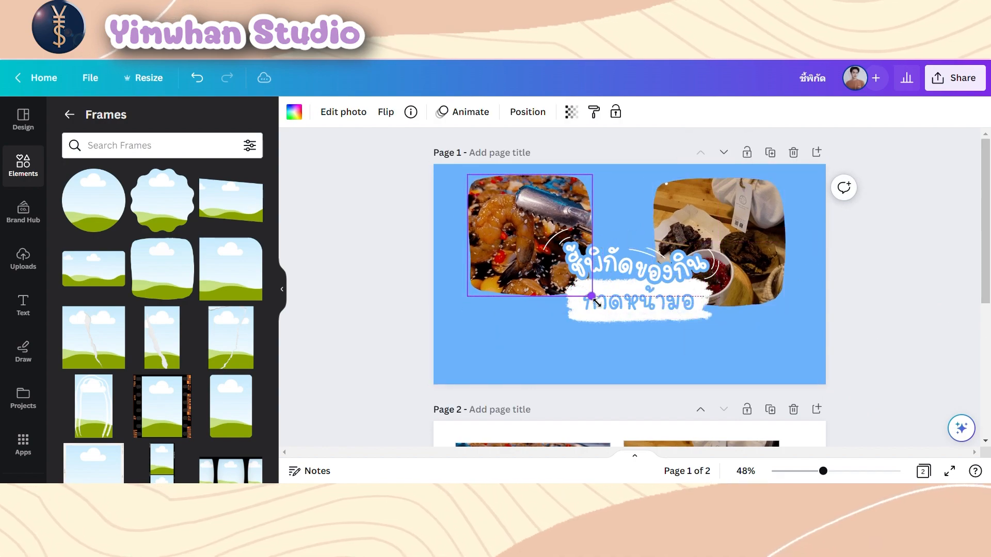
# - Resize the shrimp and dessert photos and move them into the top-left and top-right corners of page 1
pyautogui.moveTo(471, 186); pyautogui.dragTo(456, 169)
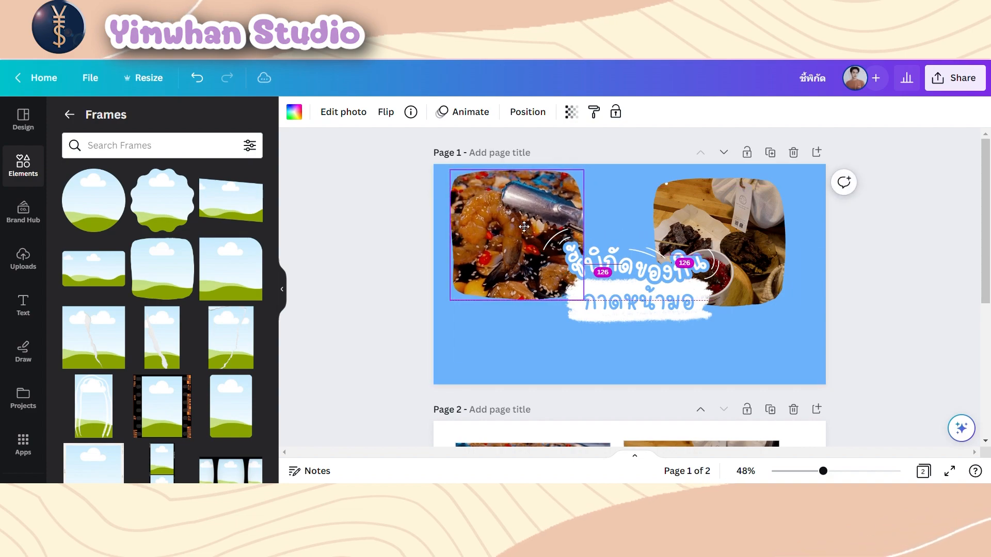
pyautogui.moveTo(544, 231); pyautogui.dragTo(518, 216)
pyautogui.moveTo(562, 283); pyautogui.dragTo(578, 301)
pyautogui.moveTo(740, 221); pyautogui.dragTo(791, 207)
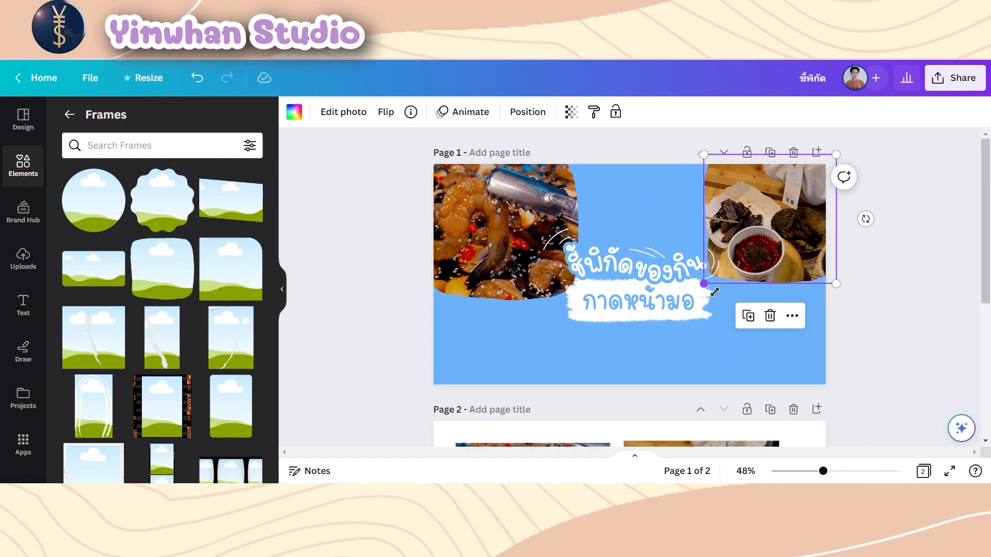
pyautogui.moveTo(705, 291)
pyautogui.mouseDown()
pyautogui.moveTo(679, 309)
pyautogui.moveTo(701, 272)
pyautogui.moveTo(696, 290)
pyautogui.mouseUp()
pyautogui.moveTo(814, 234); pyautogui.dragTo(802, 230)
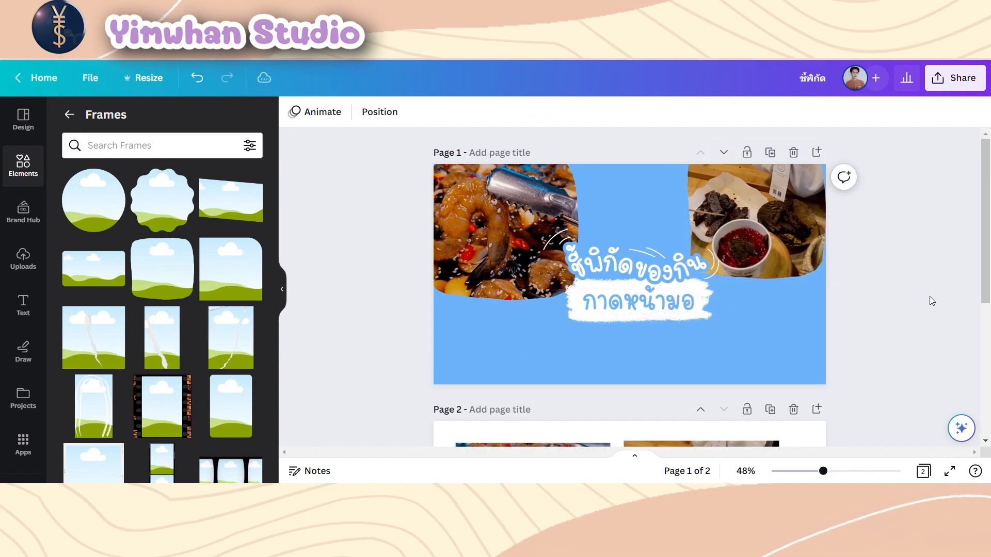
# - Pull the shrimp and dessert photos inward from the page corners, resizing the shrimp photo to suit
pyautogui.moveTo(488, 257); pyautogui.dragTo(501, 243)
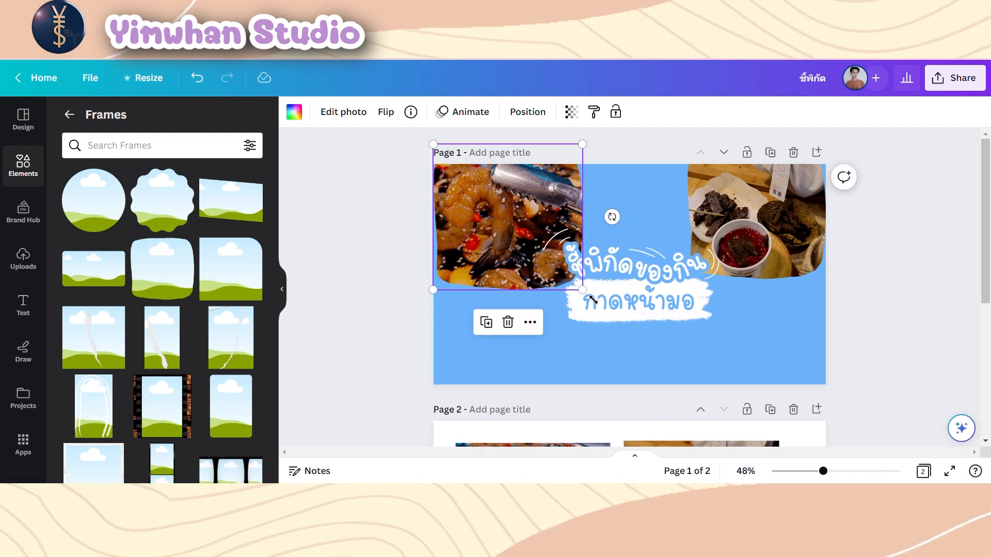
pyautogui.moveTo(593, 300); pyautogui.dragTo(576, 283)
pyautogui.moveTo(536, 243)
pyautogui.mouseDown()
pyautogui.moveTo(546, 263)
pyautogui.moveTo(536, 258)
pyautogui.mouseUp()
pyautogui.moveTo(573, 297); pyautogui.dragTo(582, 306)
pyautogui.moveTo(503, 268); pyautogui.dragTo(528, 269)
pyautogui.moveTo(780, 226); pyautogui.dragTo(770, 246)
pyautogui.click(901, 297)
# - Add a third rounded-square frame at the lower left of page 1 and insert the blue shaved-ice photo from page 2
pyautogui.click(162, 268)
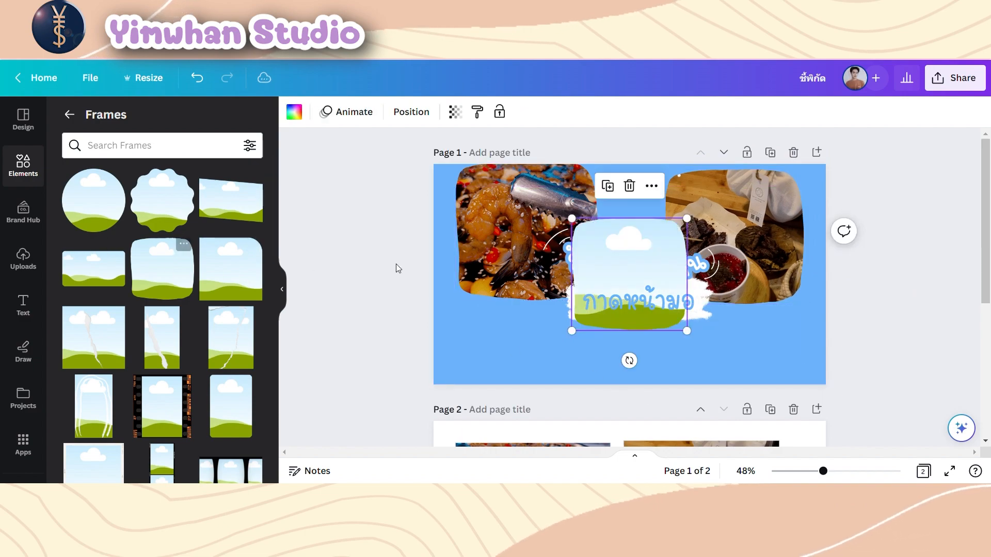
pyautogui.moveTo(646, 262); pyautogui.dragTo(543, 307)
pyautogui.scroll(-4, 543, 307)
pyautogui.moveTo(665, 369); pyautogui.dragTo(526, 316)
pyautogui.scroll(5, 601, 280)
# - Move the shaved-ice photo's layer behind the white brush stroke, above the shrimp photo, and shrink the photo slightly
pyautogui.click(528, 112)
pyautogui.moveTo(206, 237)
pyautogui.mouseDown()
pyautogui.moveTo(204, 289)
pyautogui.moveTo(239, 361)
pyautogui.moveTo(196, 317)
pyautogui.mouseUp()
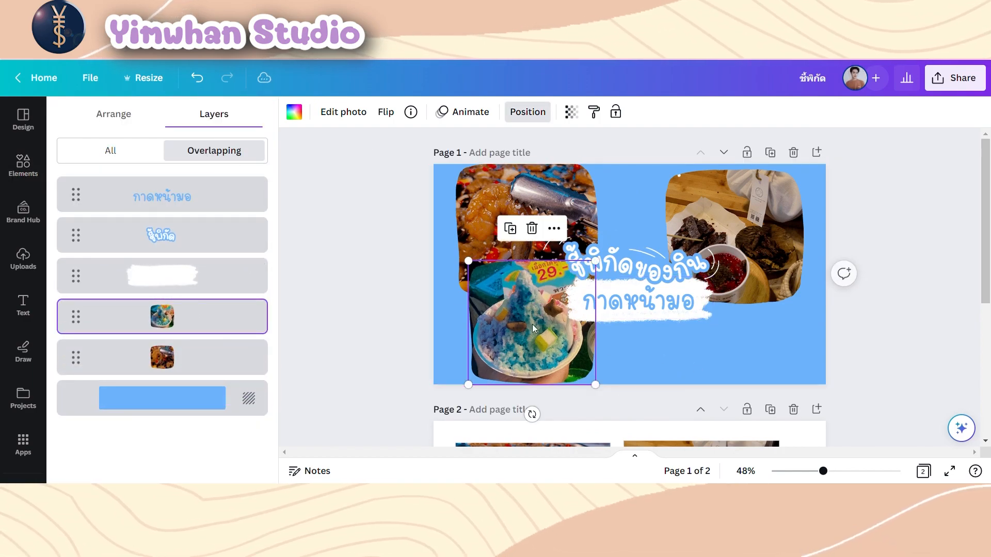
pyautogui.moveTo(532, 324); pyautogui.dragTo(556, 327)
pyautogui.moveTo(619, 388); pyautogui.dragTo(606, 372)
# - Shrink the shrimp photo and stack the shaved-ice photo directly beneath it, left of the title
pyautogui.moveTo(516, 312); pyautogui.dragTo(485, 273)
pyautogui.click(480, 269)
pyautogui.moveTo(523, 225); pyautogui.dragTo(499, 230)
pyautogui.moveTo(565, 347); pyautogui.dragTo(552, 352)
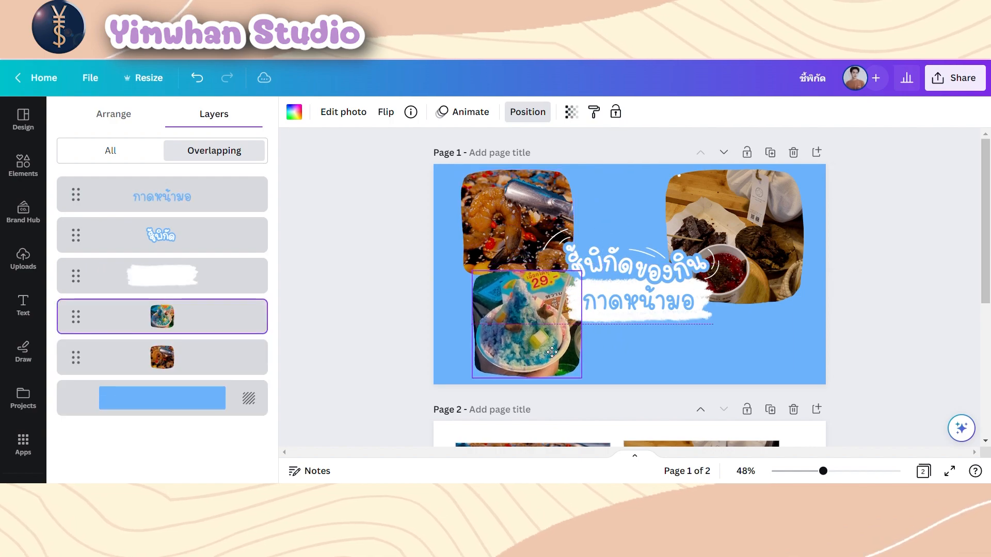
pyautogui.click(350, 296)
# - Tilt the shaved-ice photo clockwise, shrink it slightly, and shift the shrimp photo a little to the left
pyautogui.moveTo(529, 407); pyautogui.dragTo(519, 412)
pyautogui.moveTo(529, 324); pyautogui.dragTo(524, 318)
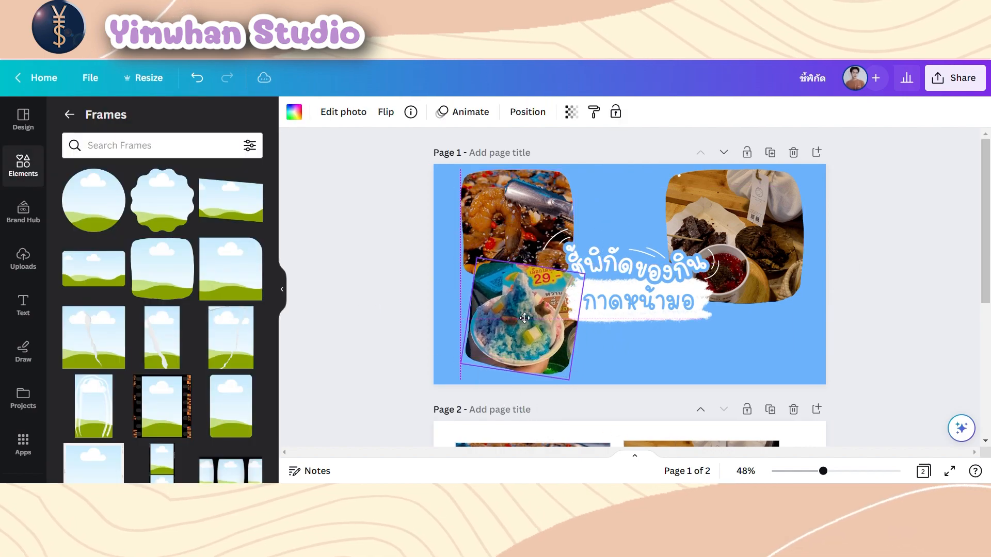
pyautogui.moveTo(475, 194)
pyautogui.mouseDown()
pyautogui.moveTo(497, 194)
pyautogui.moveTo(466, 194)
pyautogui.mouseUp()
pyautogui.click(524, 346)
pyautogui.moveTo(585, 276); pyautogui.dragTo(574, 280)
pyautogui.moveTo(536, 321); pyautogui.dragTo(541, 322)
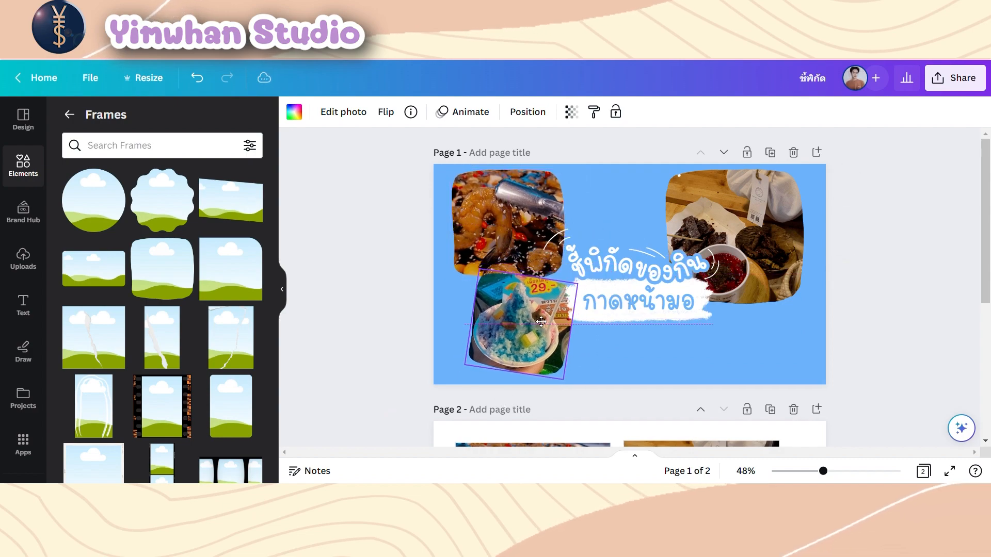
# - Tilt the shaved-ice photo counterclockwise instead and adjust its size beneath the shrimp photo
pyautogui.moveTo(516, 408); pyautogui.dragTo(547, 410)
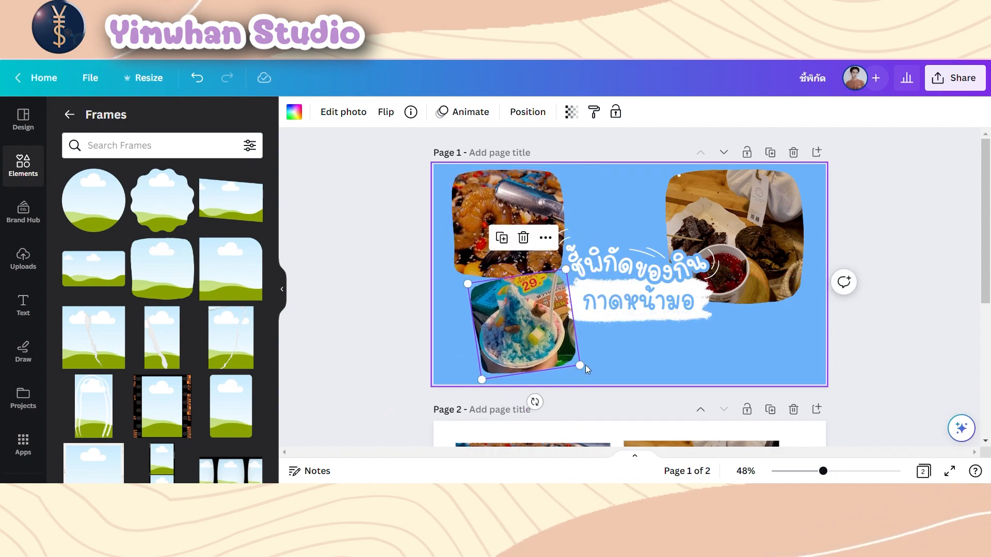
pyautogui.moveTo(586, 366); pyautogui.dragTo(589, 372)
pyautogui.click(931, 337)
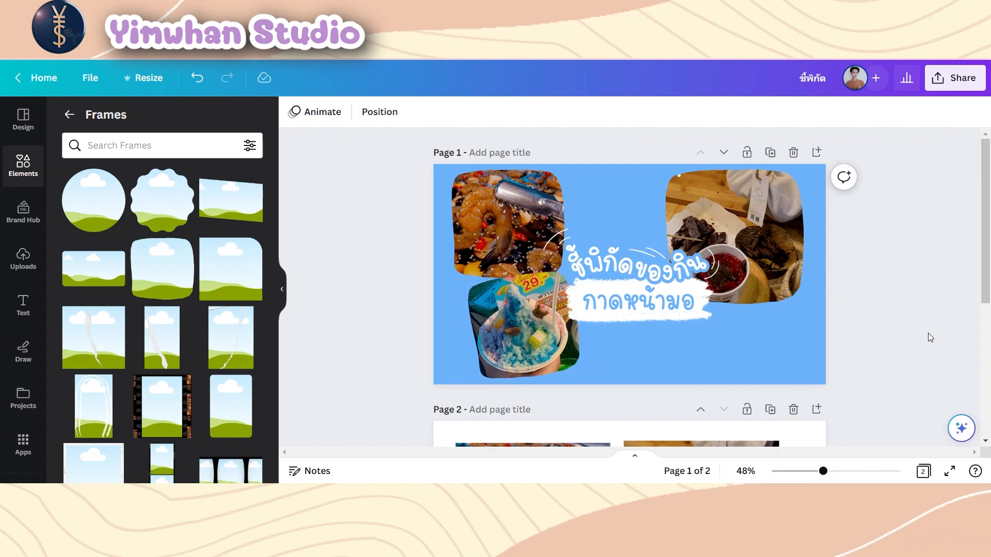
# - Add a fourth rounded-square frame at the right of page 1 and insert the fried-snack photo from page 2
pyautogui.click(763, 249)
pyautogui.click(169, 295)
pyautogui.moveTo(636, 248); pyautogui.dragTo(760, 268)
pyautogui.scroll(-3, 722, 334)
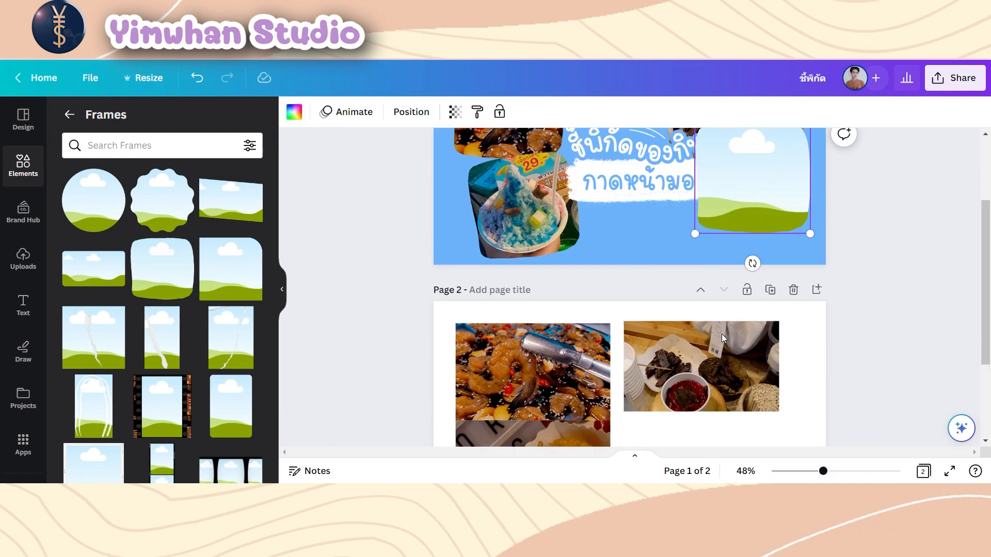
pyautogui.moveTo(584, 392); pyautogui.dragTo(776, 152)
pyautogui.scroll(3, 777, 152)
# - Place the fried-snack photo behind the title at the page's lower right and raise the dessert photo above it
pyautogui.moveTo(743, 299); pyautogui.dragTo(716, 320)
pyautogui.click(527, 111)
pyautogui.moveTo(162, 232); pyautogui.dragTo(164, 358)
pyautogui.moveTo(778, 194); pyautogui.dragTo(782, 153)
# - Tilt the fried-snack photo clockwise, resize it, and fit it beneath the dessert photo
pyautogui.moveTo(769, 363); pyautogui.dragTo(765, 362)
pyautogui.moveTo(722, 409); pyautogui.dragTo(694, 405)
pyautogui.moveTo(705, 346); pyautogui.dragTo(725, 337)
pyautogui.moveTo(713, 395); pyautogui.dragTo(725, 398)
pyautogui.moveTo(744, 340); pyautogui.dragTo(735, 343)
pyautogui.moveTo(802, 272); pyautogui.dragTo(816, 264)
pyautogui.moveTo(774, 310); pyautogui.dragTo(772, 309)
pyautogui.moveTo(791, 390); pyautogui.dragTo(785, 382)
pyautogui.moveTo(756, 330); pyautogui.dragTo(757, 339)
pyautogui.click(932, 370)
# - Enlarge the shrimp photo, then shrink the dessert photo and move it left toward the title
pyautogui.moveTo(511, 219)
pyautogui.mouseDown()
pyautogui.moveTo(543, 226)
pyautogui.moveTo(511, 219)
pyautogui.mouseUp()
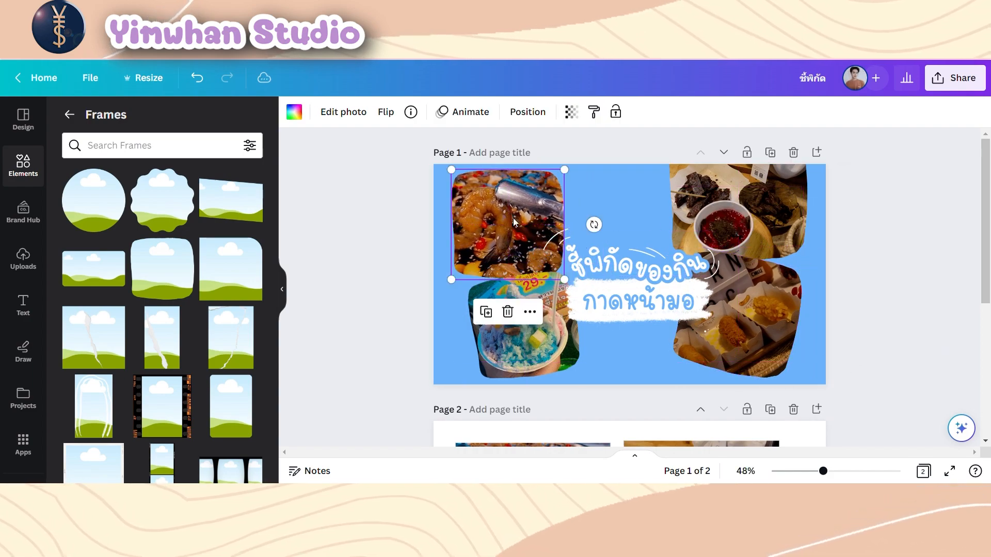
pyautogui.moveTo(565, 280); pyautogui.dragTo(584, 299)
pyautogui.moveTo(531, 238)
pyautogui.mouseDown()
pyautogui.moveTo(556, 247)
pyautogui.moveTo(538, 235)
pyautogui.mouseUp()
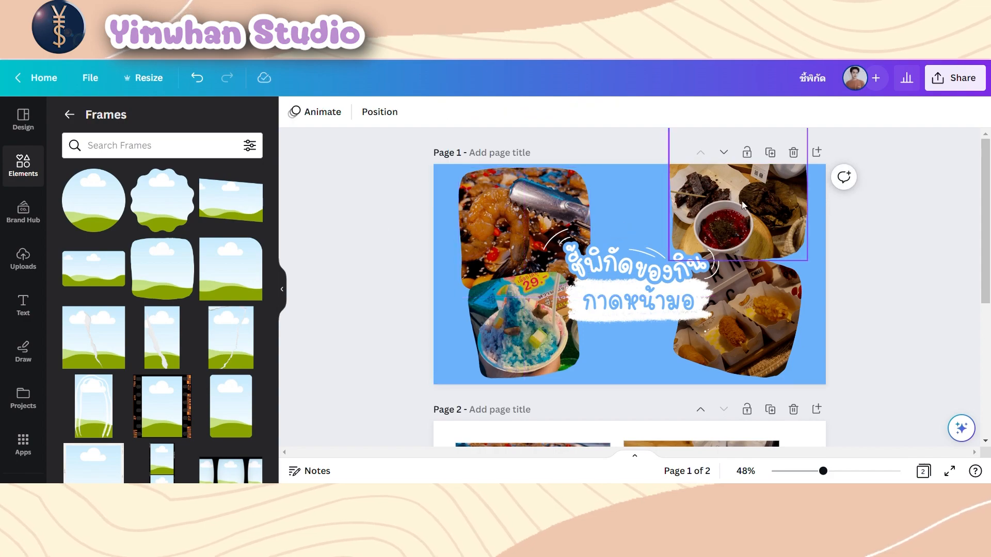
pyautogui.moveTo(743, 205); pyautogui.dragTo(711, 178)
pyautogui.moveTo(759, 248); pyautogui.dragTo(772, 261)
pyautogui.moveTo(732, 206); pyautogui.dragTo(722, 221)
# - Resize the fried-snack photo and reposition it in the lower-right area of page 1
pyautogui.moveTo(771, 332); pyautogui.dragTo(817, 340)
pyautogui.moveTo(712, 370); pyautogui.dragTo(689, 386)
pyautogui.moveTo(825, 347)
pyautogui.mouseDown()
pyautogui.moveTo(799, 350)
pyautogui.moveTo(820, 345)
pyautogui.moveTo(807, 345)
pyautogui.mouseUp()
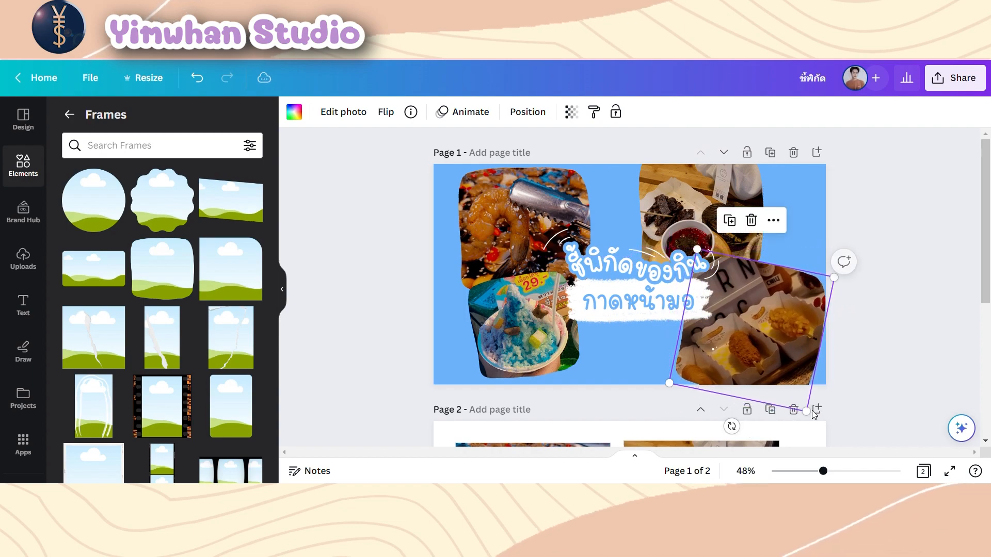
pyautogui.moveTo(807, 412); pyautogui.dragTo(791, 390)
pyautogui.moveTo(747, 323); pyautogui.dragTo(752, 327)
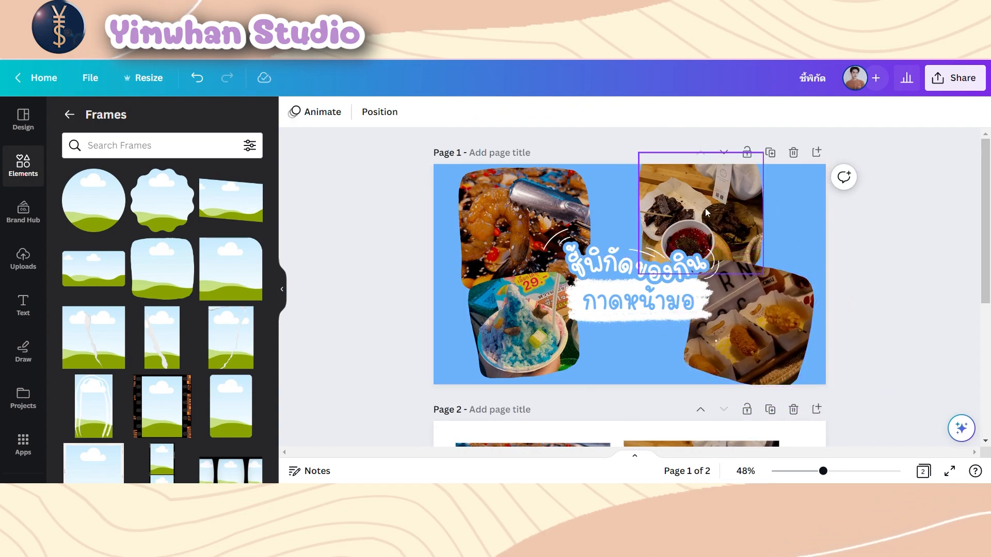
# - Move the dessert and fried-snack photos left toward the title, and enlarge the shaved-ice photo beside it
pyautogui.moveTo(706, 211); pyautogui.dragTo(674, 211)
pyautogui.moveTo(757, 341); pyautogui.dragTo(735, 317)
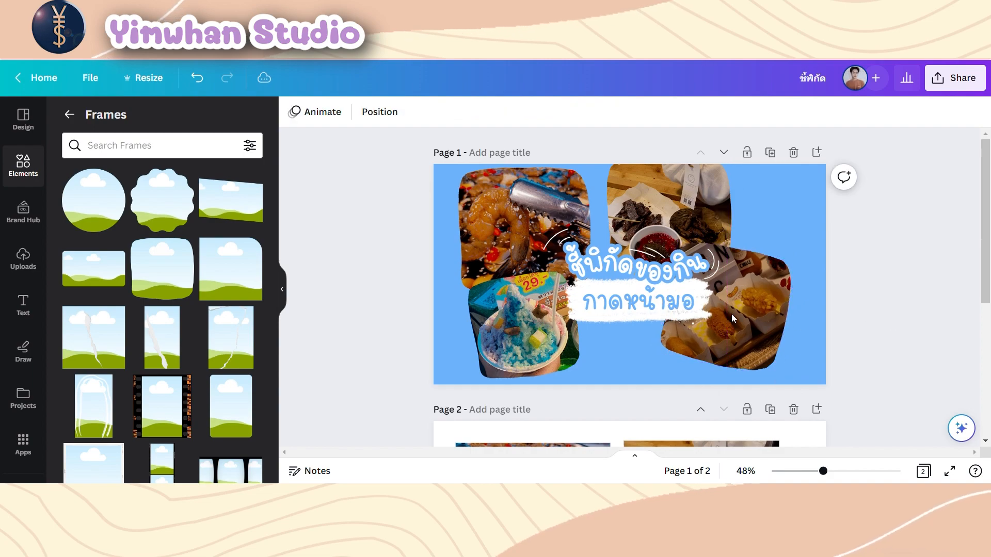
pyautogui.moveTo(527, 330); pyautogui.dragTo(541, 324)
pyautogui.moveTo(495, 377); pyautogui.dragTo(485, 385)
pyautogui.moveTo(539, 340); pyautogui.dragTo(544, 336)
# - Shift the dessert and fried-snack photos slightly right so they sit behind the title's right half
pyautogui.moveTo(679, 213); pyautogui.dragTo(684, 245)
pyautogui.click(738, 305)
pyautogui.moveTo(762, 329); pyautogui.dragTo(765, 327)
pyautogui.click(615, 337)
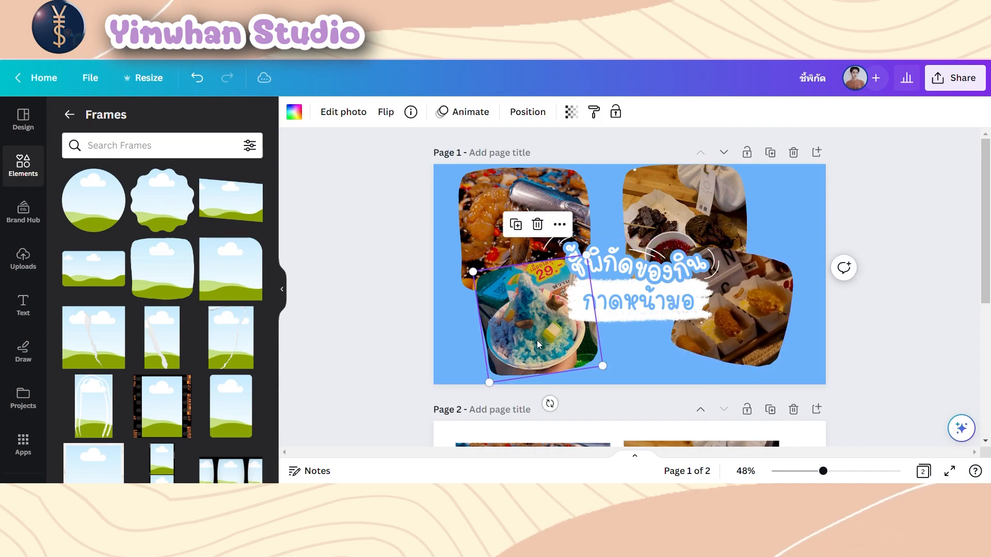
# - Resize the shrimp photo and reposition it at the page's upper left, above the shaved-ice photo
pyautogui.moveTo(458, 296); pyautogui.dragTo(474, 280)
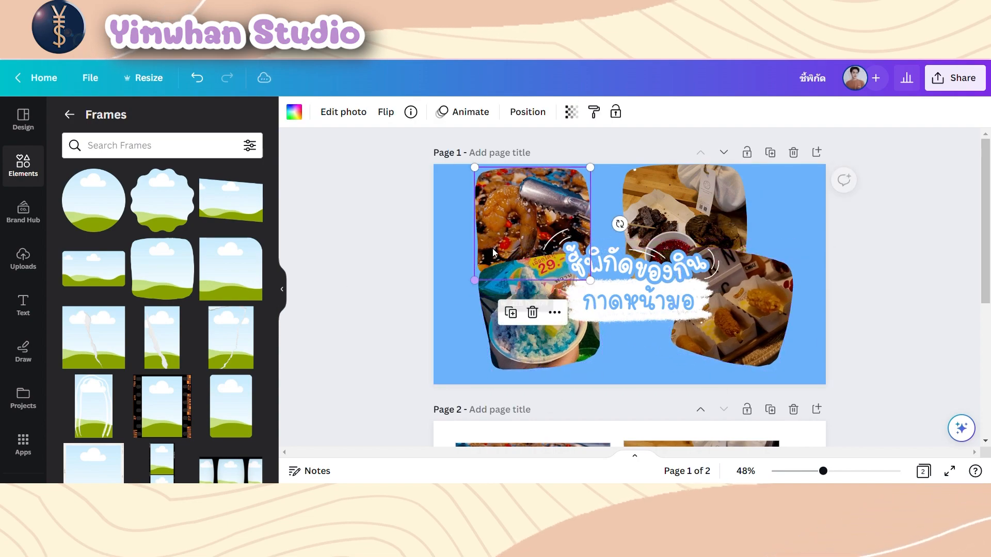
pyautogui.moveTo(513, 236)
pyautogui.mouseDown()
pyautogui.moveTo(526, 234)
pyautogui.moveTo(484, 219)
pyautogui.moveTo(462, 225)
pyautogui.moveTo(526, 227)
pyautogui.moveTo(511, 221)
pyautogui.mouseUp()
pyautogui.moveTo(550, 269); pyautogui.dragTo(558, 276)
pyautogui.moveTo(511, 227); pyautogui.dragTo(533, 237)
# - Shrink the shaved-ice photo and shift it up and left, and lower the fried-snack photo slightly
pyautogui.click(549, 305)
pyautogui.moveTo(588, 250); pyautogui.dragTo(578, 262)
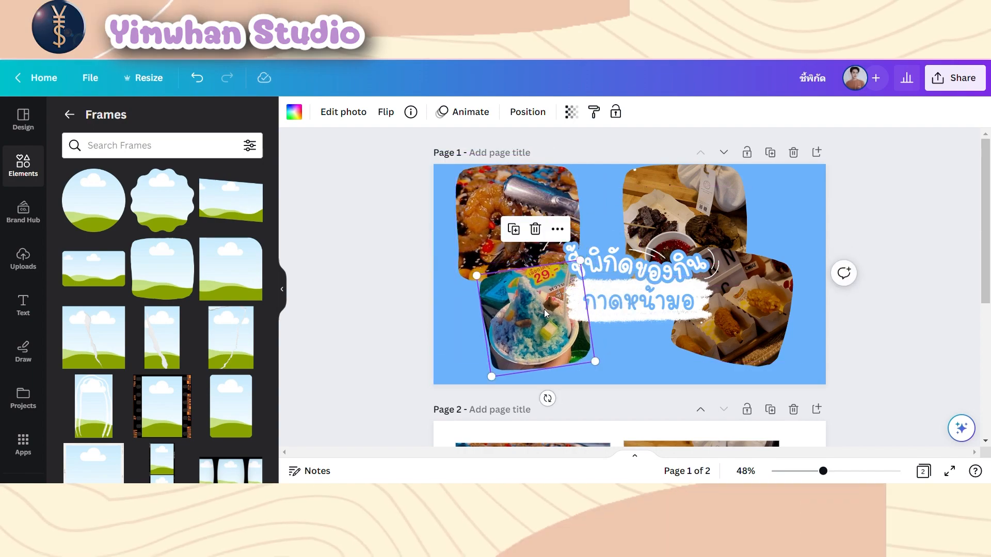
pyautogui.moveTo(539, 312); pyautogui.dragTo(528, 305)
pyautogui.moveTo(742, 311); pyautogui.dragTo(732, 335)
pyautogui.click(950, 325)
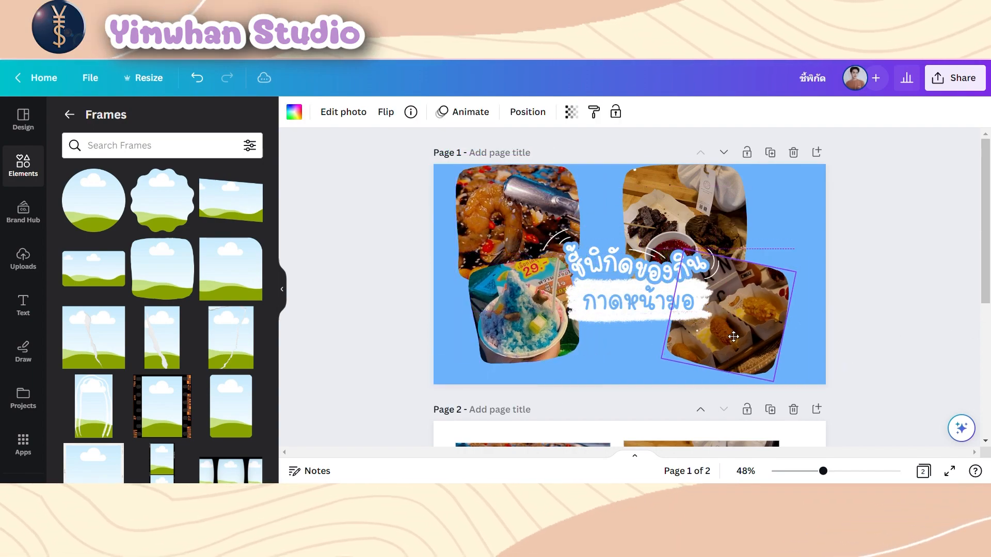
# - Fine-tune the fried-snack photo's size and position, and enlarge the shaved-ice photo beneath the shrimp photo
pyautogui.moveTo(773, 381); pyautogui.dragTo(768, 370)
pyautogui.moveTo(723, 331); pyautogui.dragTo(728, 335)
pyautogui.moveTo(772, 375); pyautogui.dragTo(750, 362)
pyautogui.click(950, 340)
pyautogui.moveTo(515, 325); pyautogui.dragTo(523, 328)
pyautogui.moveTo(486, 372); pyautogui.dragTo(477, 385)
pyautogui.moveTo(534, 331); pyautogui.dragTo(537, 328)
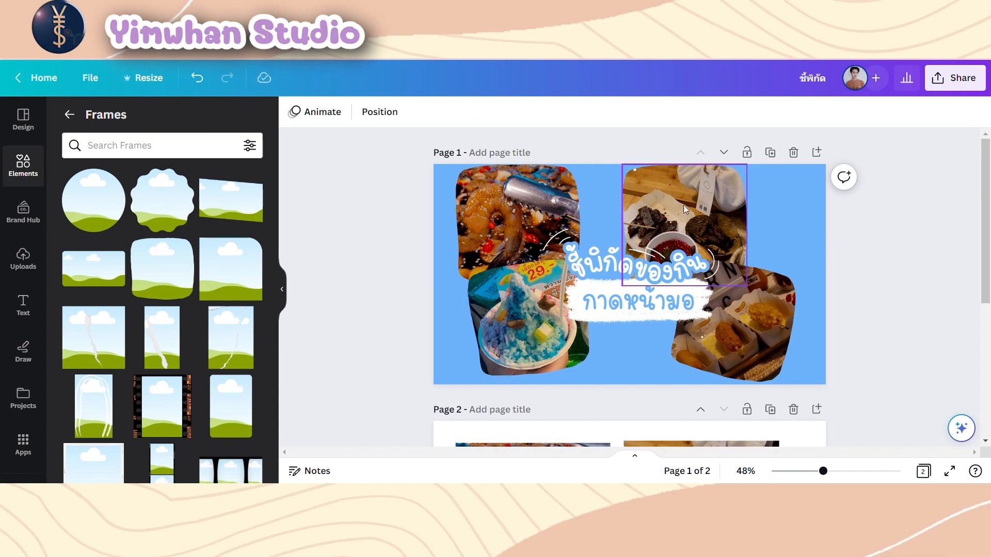
# - Shift the dessert and shrimp photos to the right and tilt the shrimp photo clockwise above the title
pyautogui.moveTo(685, 209); pyautogui.dragTo(701, 209)
pyautogui.moveTo(507, 218); pyautogui.dragTo(546, 221)
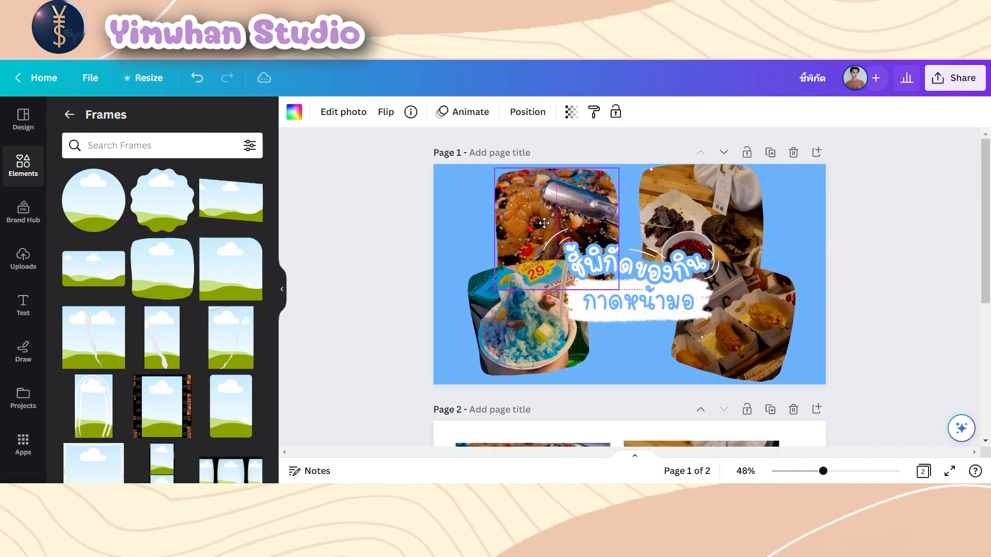
pyautogui.moveTo(651, 236); pyautogui.dragTo(647, 257)
pyautogui.moveTo(574, 222); pyautogui.dragTo(573, 225)
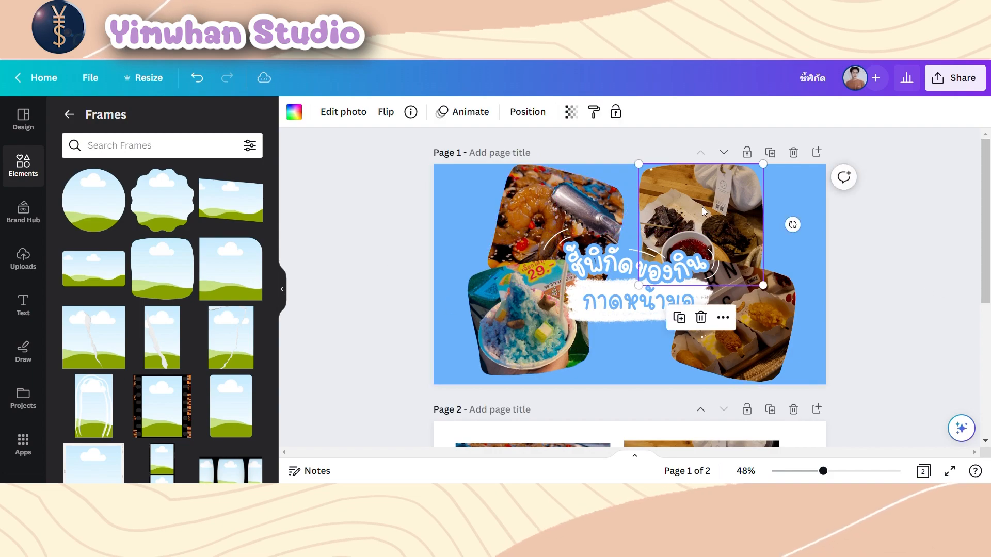
# - Tilt the dessert photo counterclockwise and move it up and left beside the shrimp photo
pyautogui.doubleClick(732, 229)
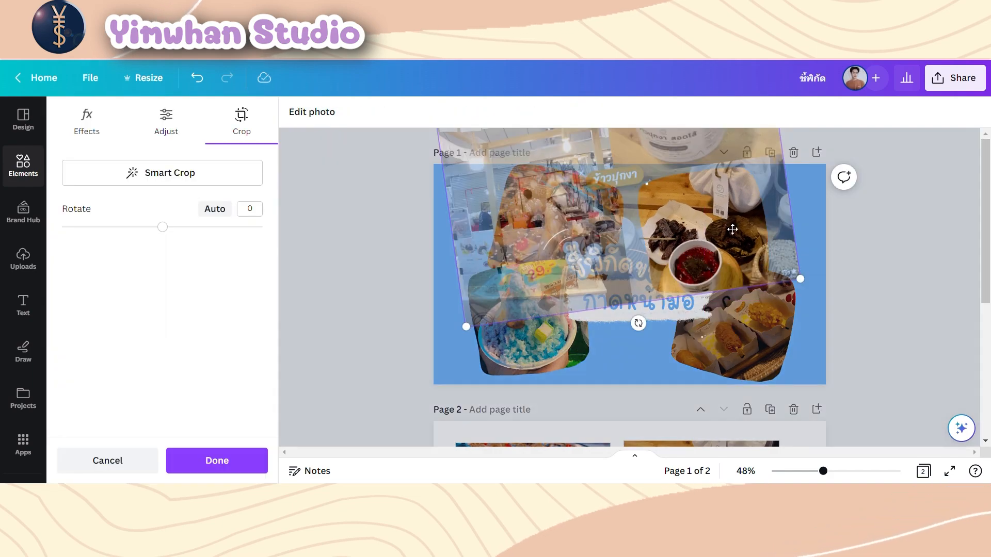
pyautogui.click(806, 292)
pyautogui.moveTo(717, 235)
pyautogui.mouseDown()
pyautogui.moveTo(712, 211)
pyautogui.moveTo(712, 221)
pyautogui.mouseUp()
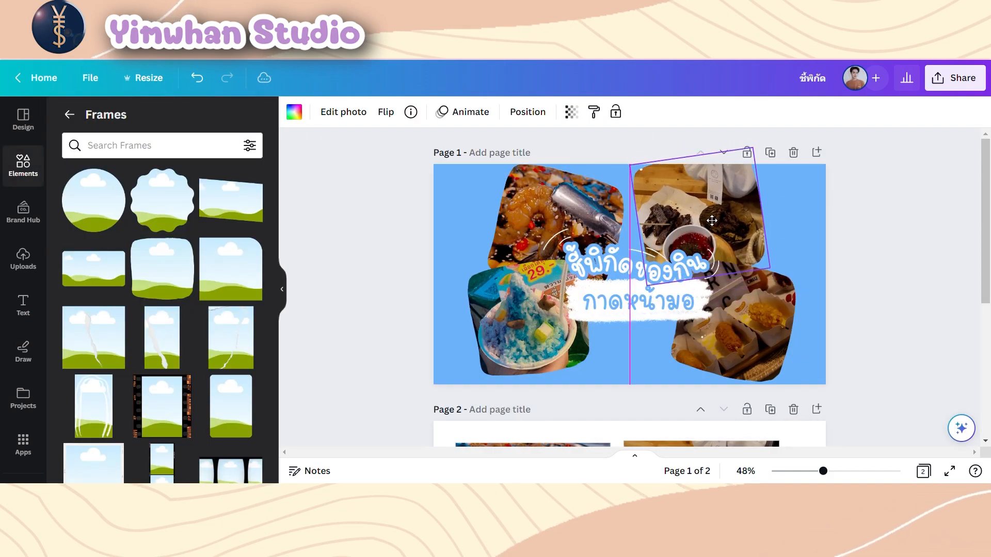
# - Change page 1's background colour to pale yellow #FFFCD7
pyautogui.click(811, 359)
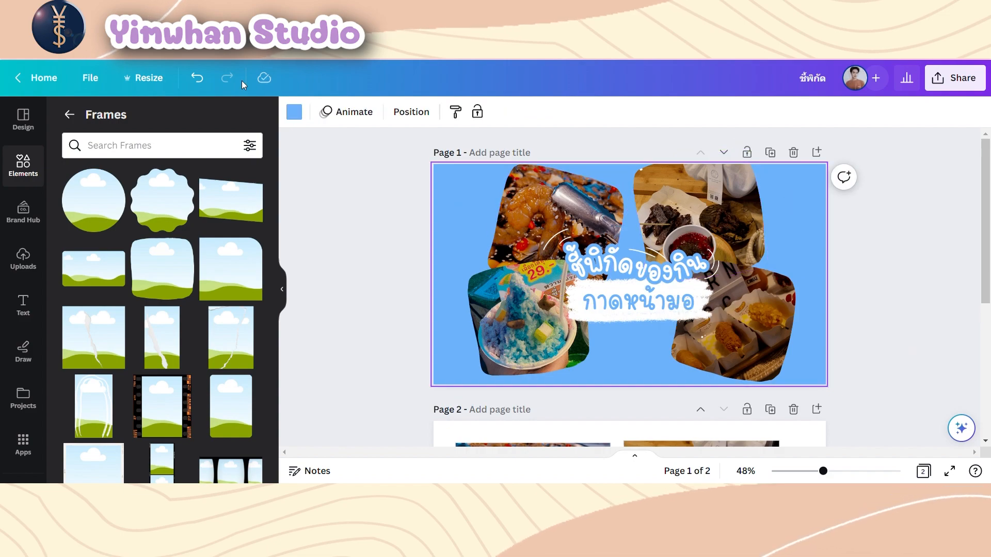
pyautogui.click(293, 112)
pyautogui.click(75, 190)
pyautogui.moveTo(174, 254); pyautogui.dragTo(121, 254)
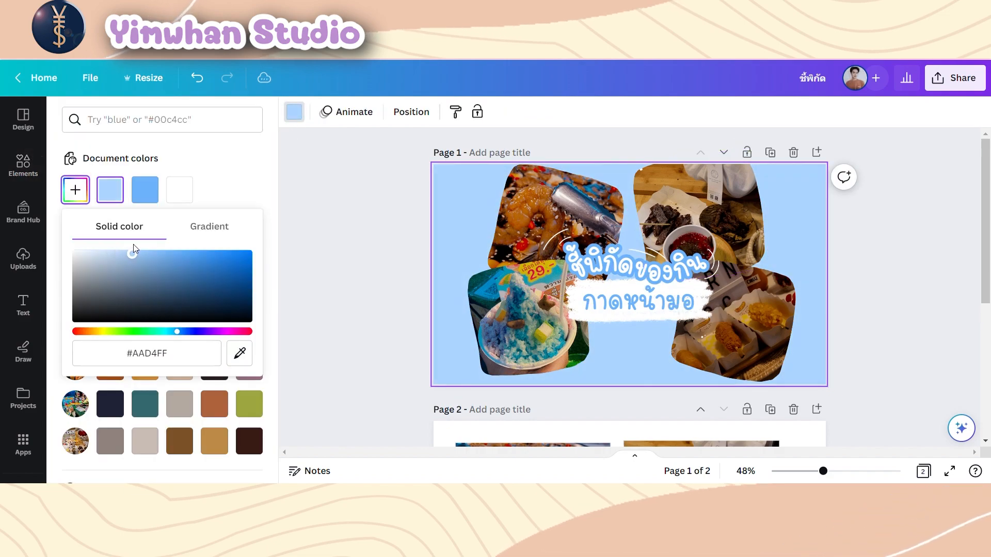
pyautogui.click(133, 190)
pyautogui.click(75, 190)
pyautogui.moveTo(177, 331); pyautogui.dragTo(106, 331)
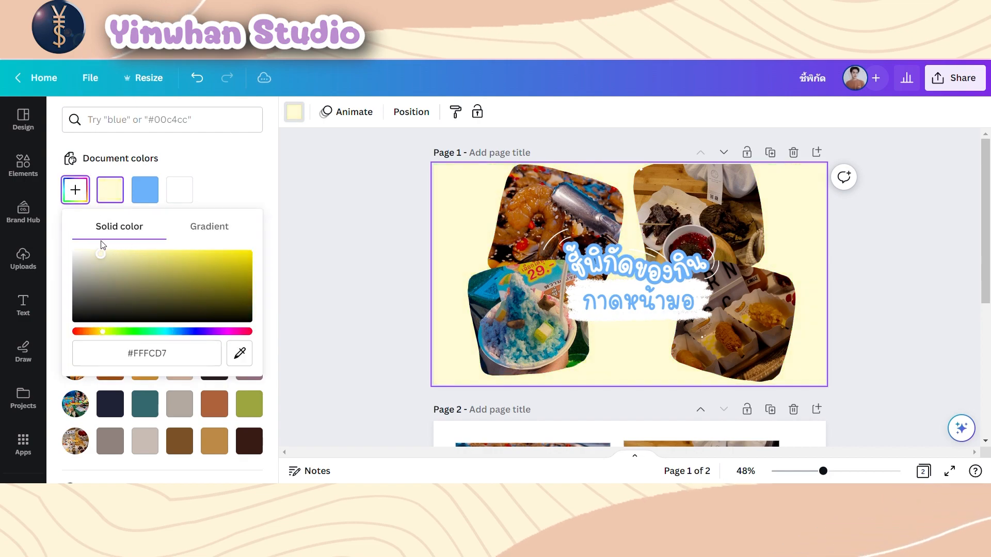
pyautogui.click(363, 225)
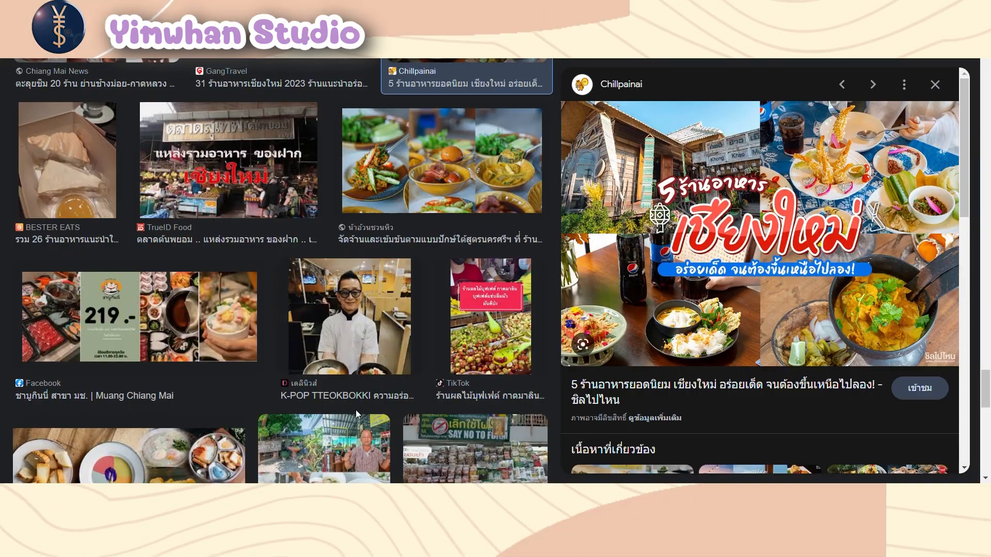
# - Switch to the Google image results, browse the food-market pictures and open the Reviewchiangmai walkway photo captioned กาดหน้ามอ
pyautogui.scroll(5, 361, 408)
pyautogui.scroll(20, 386, 397)
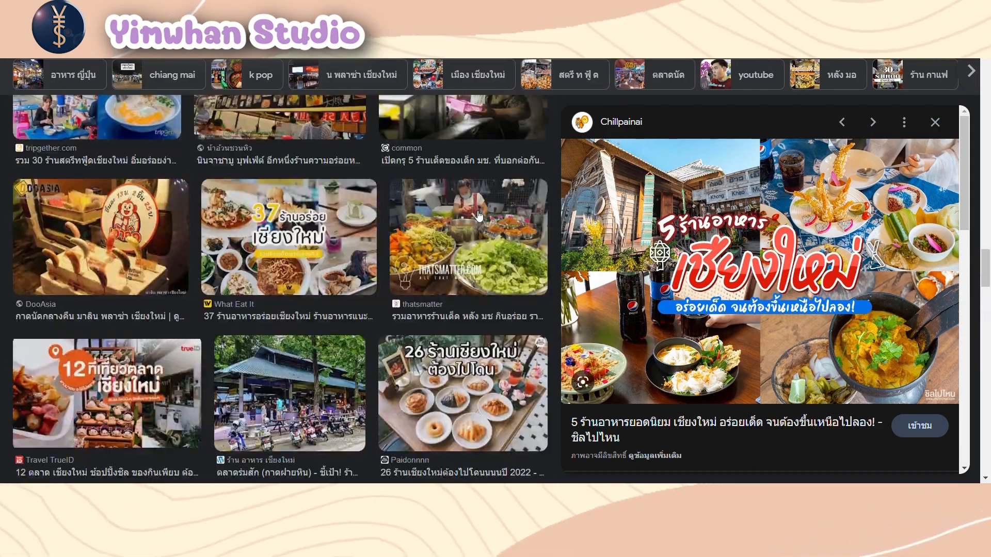
pyautogui.scroll(5, 390, 280)
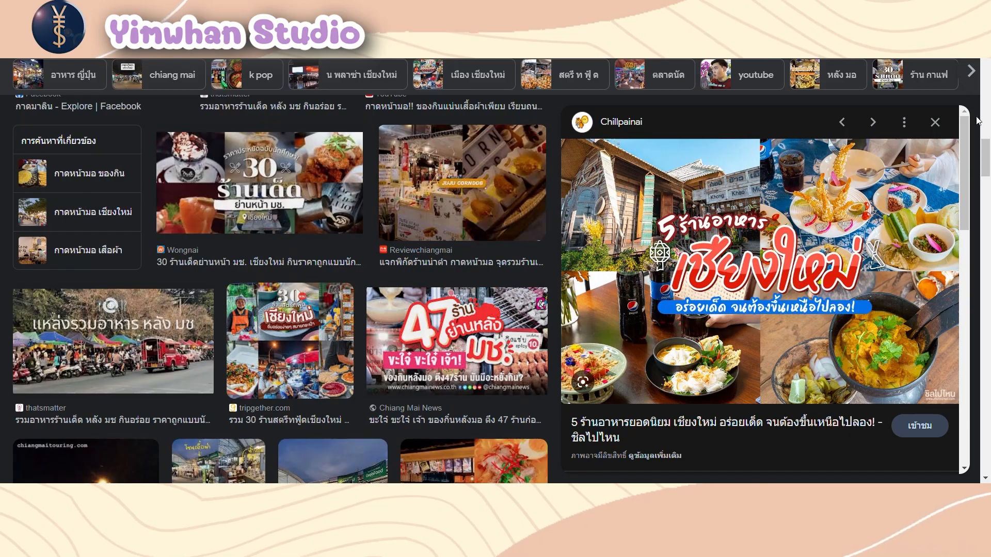
pyautogui.click(936, 122)
pyautogui.scroll(10, 932, 102)
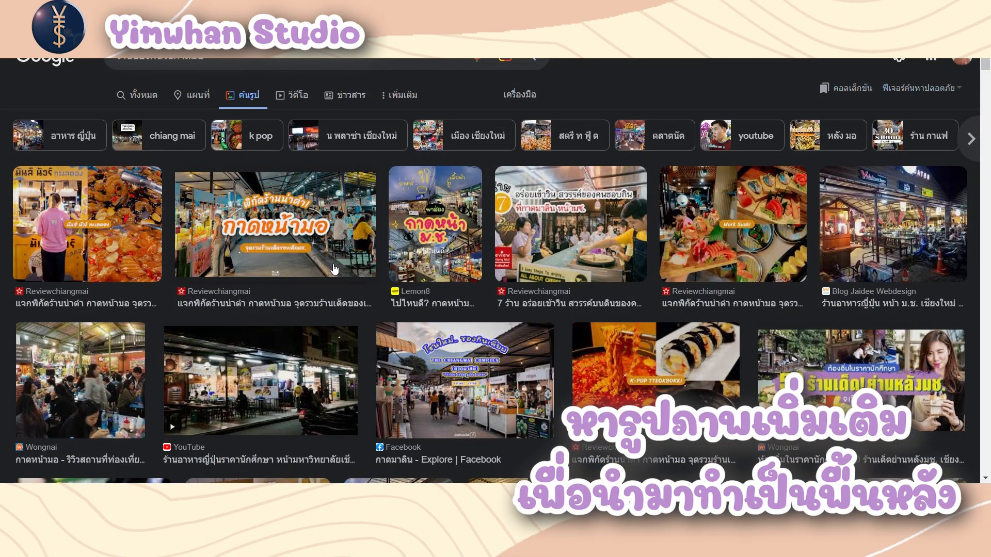
pyautogui.scroll(-3, 335, 269)
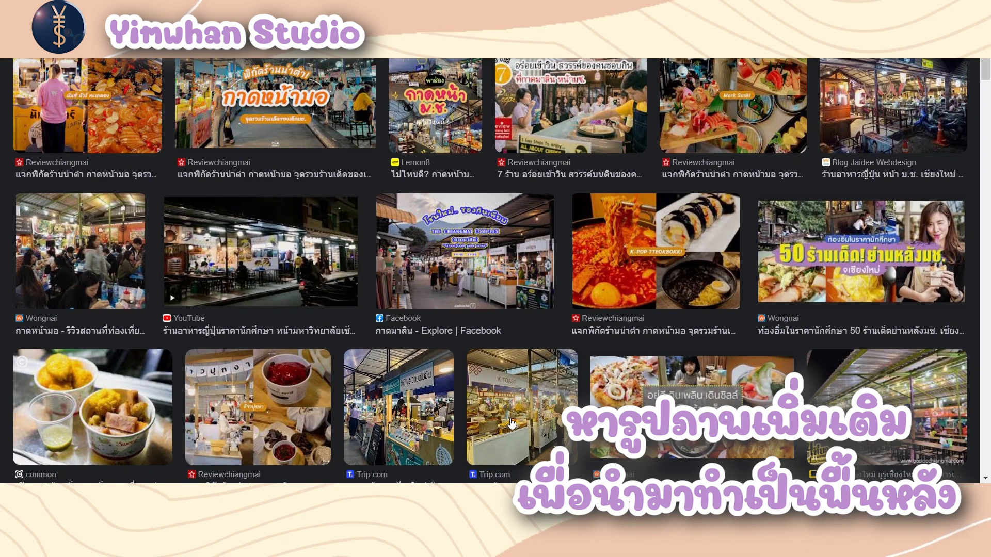
pyautogui.scroll(2, 511, 424)
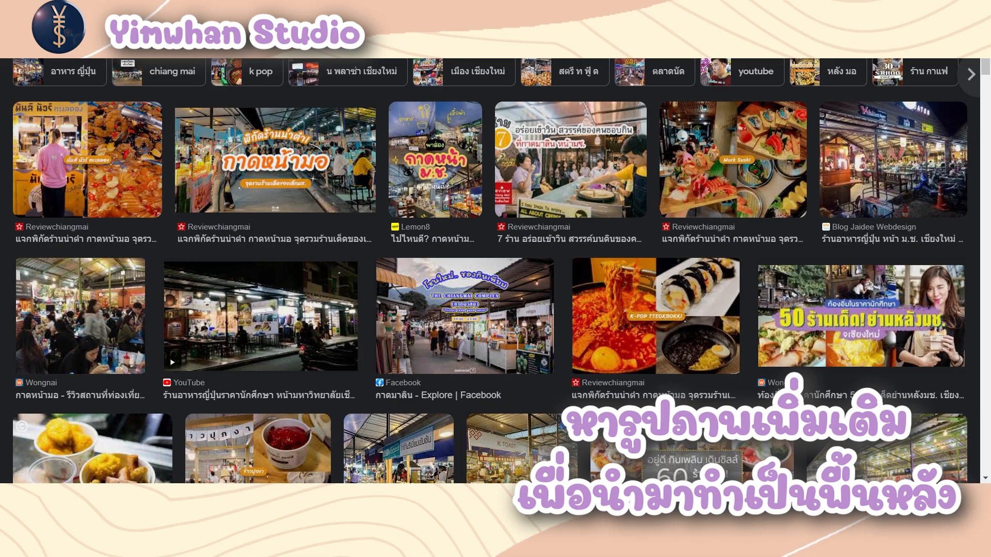
pyautogui.click(325, 135)
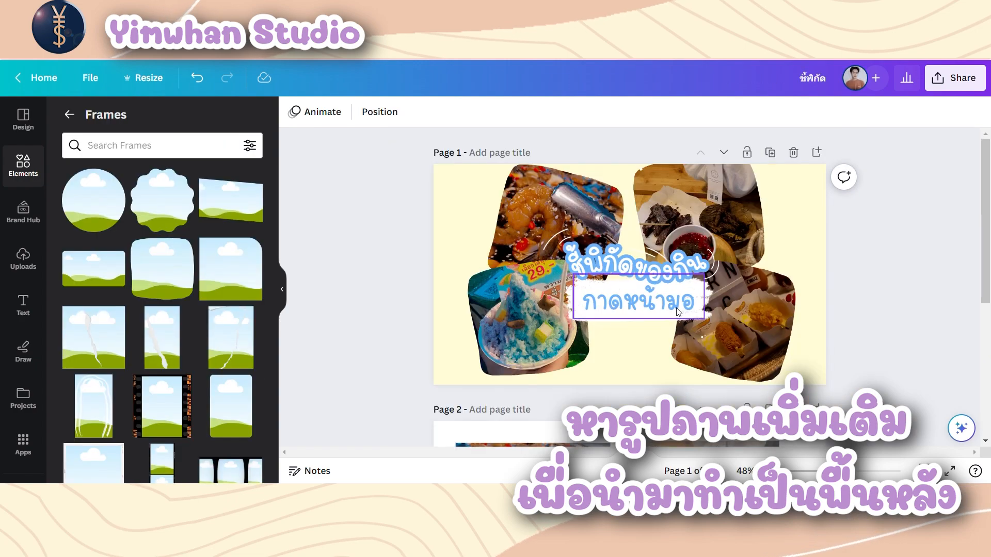
# - Apply the Shadow text effect to the กาดหน้ามอ line on page 1 with a custom muted blue shadow colour
pyautogui.click(639, 300)
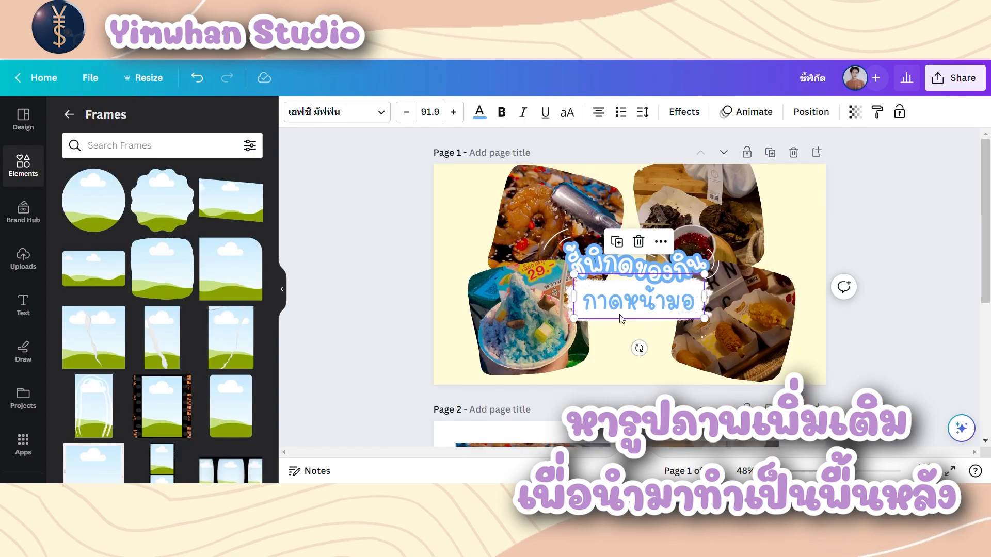
pyautogui.click(685, 112)
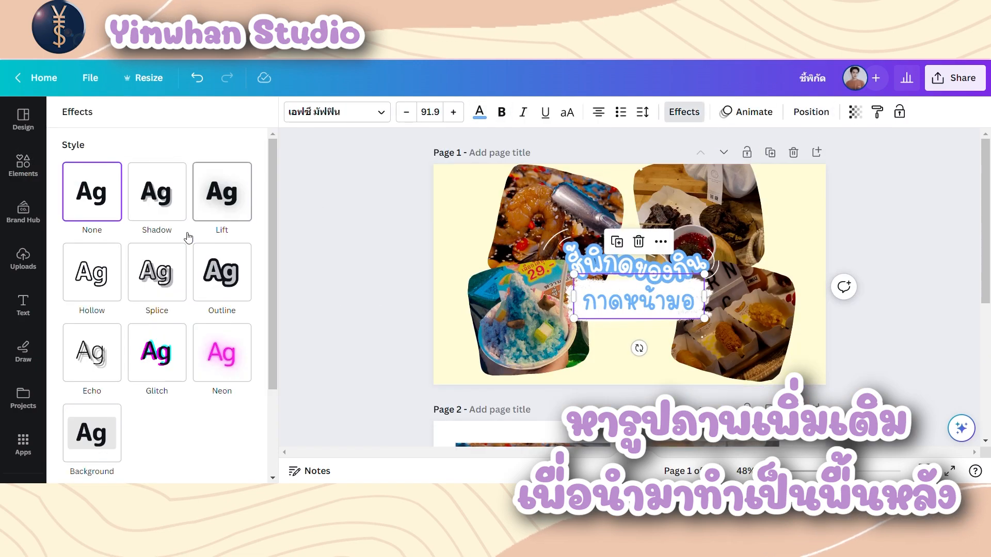
pyautogui.click(172, 219)
pyautogui.click(241, 402)
pyautogui.click(71, 257)
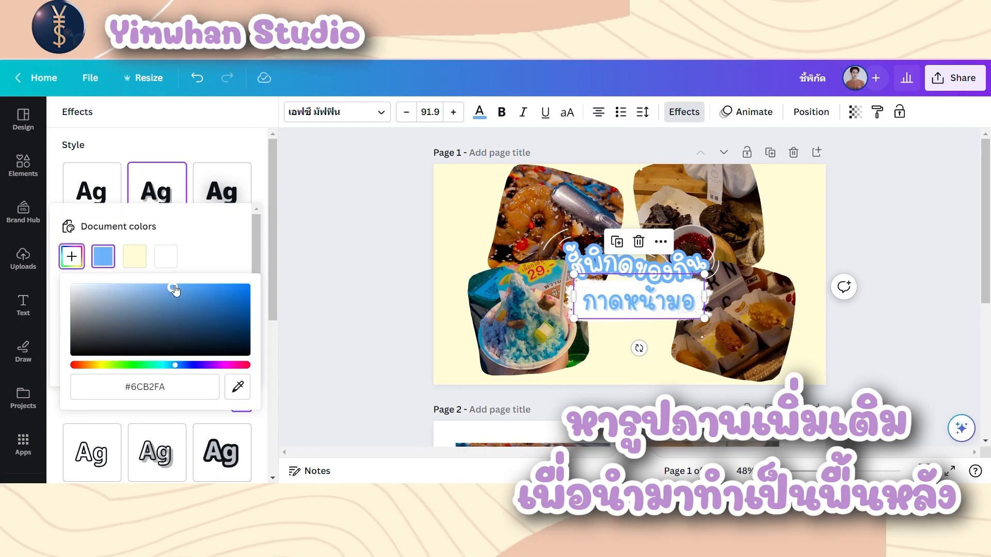
pyautogui.click(172, 312)
pyautogui.moveTo(172, 312); pyautogui.dragTo(111, 311)
pyautogui.click(311, 307)
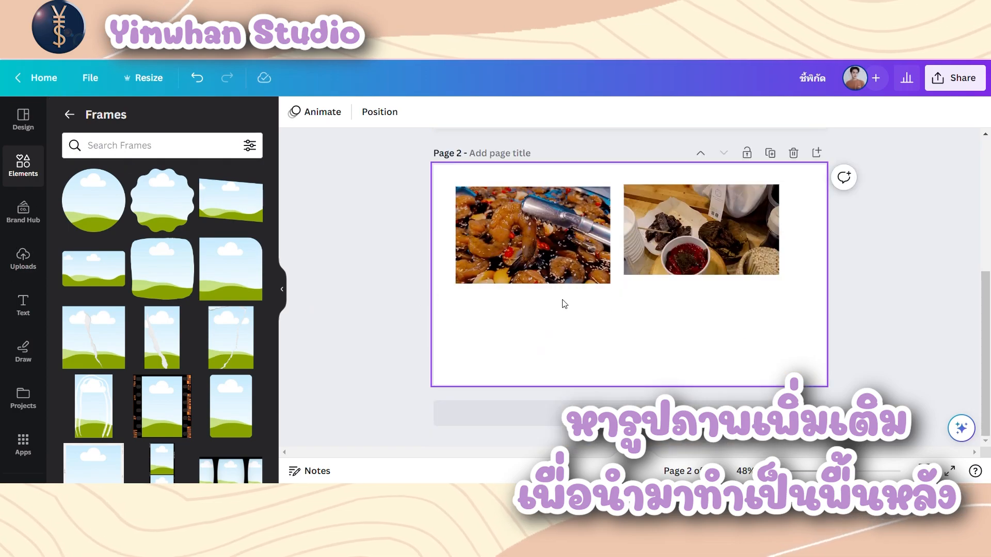
# - Add a blank page after page 2 and open the uploaded images
pyautogui.scroll(-5, 563, 303)
pyautogui.click(817, 153)
pyautogui.click(23, 258)
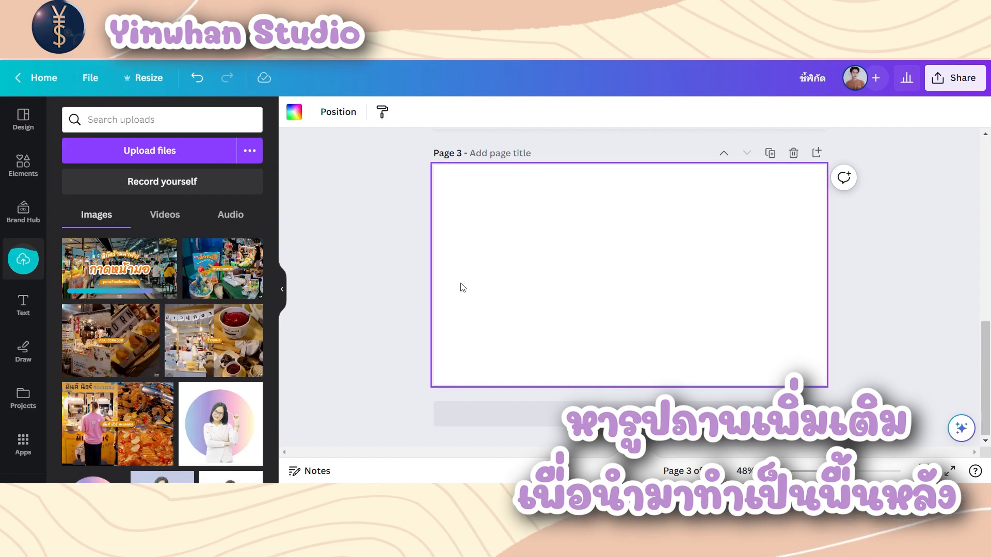
# - Try the uploaded กาดหน้ามอ market photo as page 1's background behind the title and food photos
pyautogui.scroll(10, 463, 287)
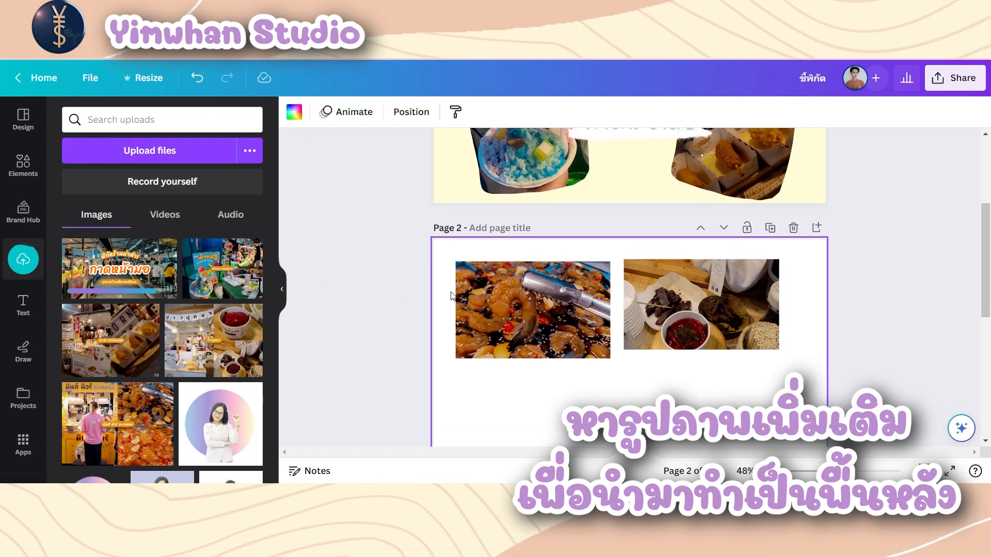
pyautogui.click(119, 269)
pyautogui.rightClick(644, 175)
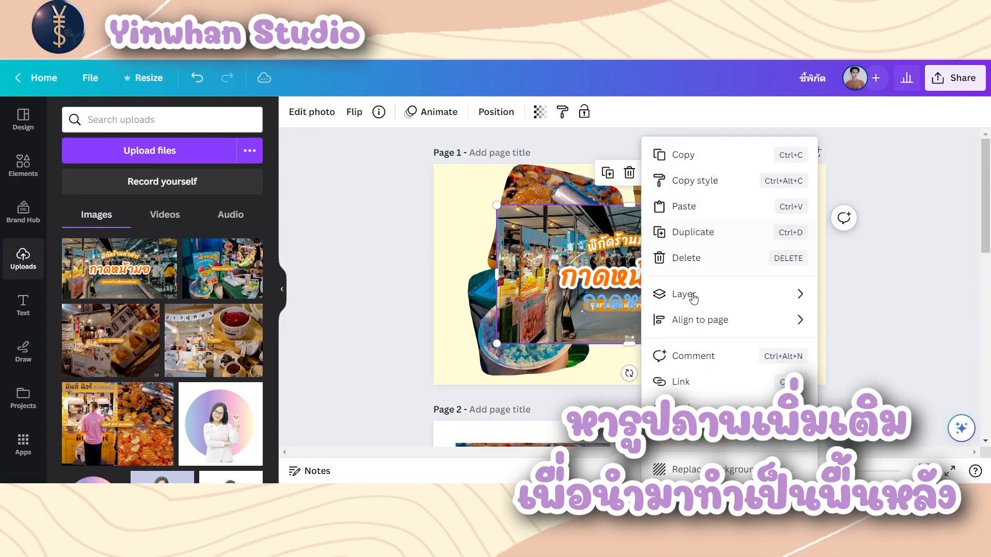
pyautogui.click(687, 470)
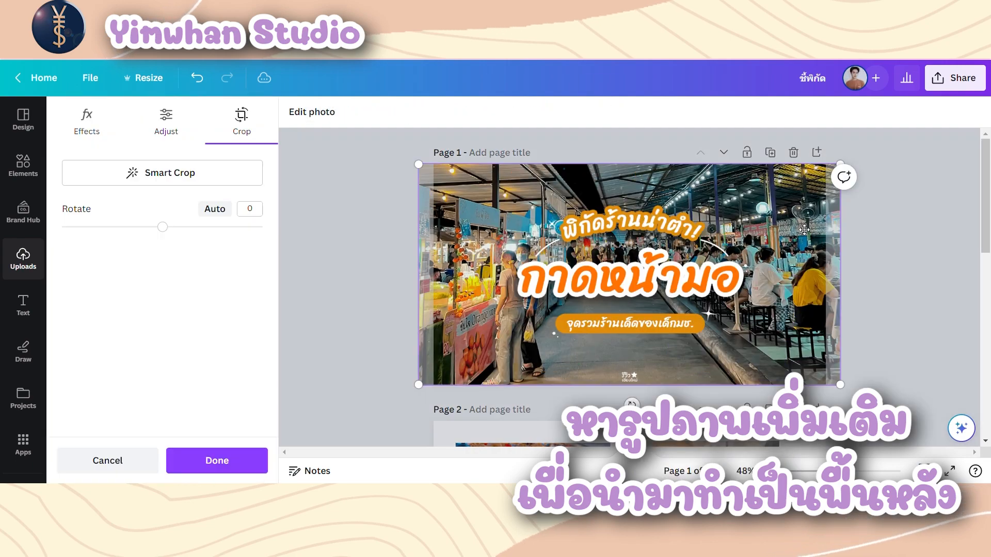
pyautogui.doubleClick(804, 230)
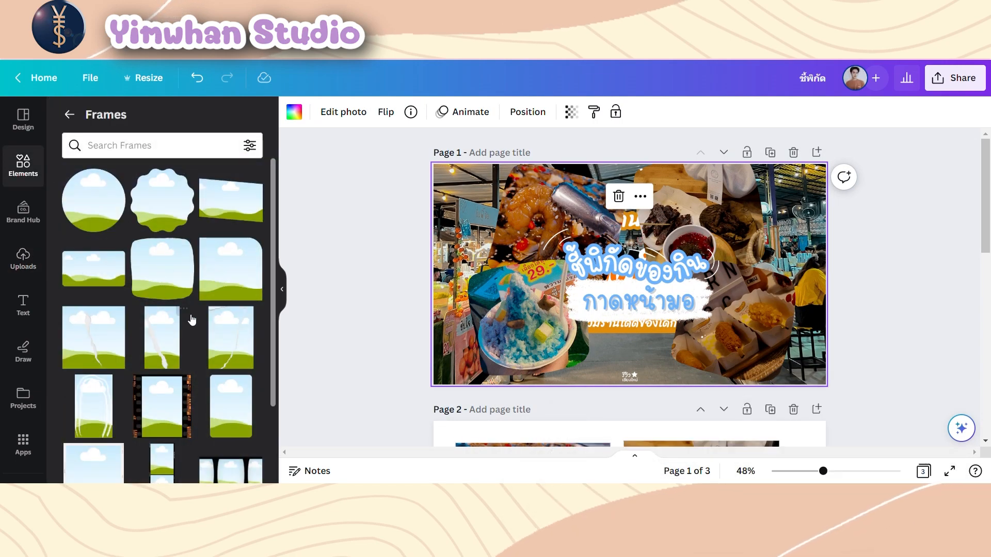
pyautogui.scroll(-2, 192, 320)
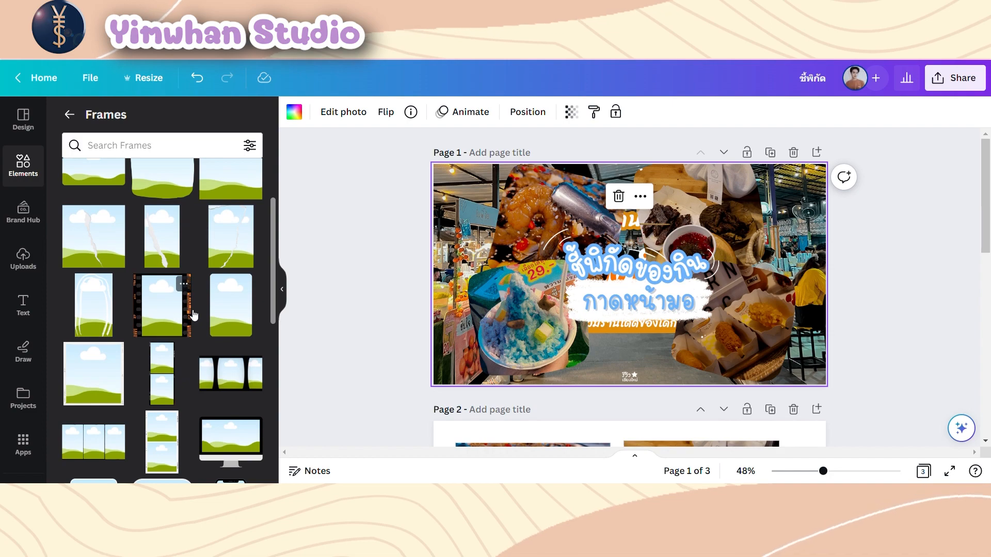
# - Undo the background replacement and the placement of the market photo on page 1
pyautogui.click(197, 77)
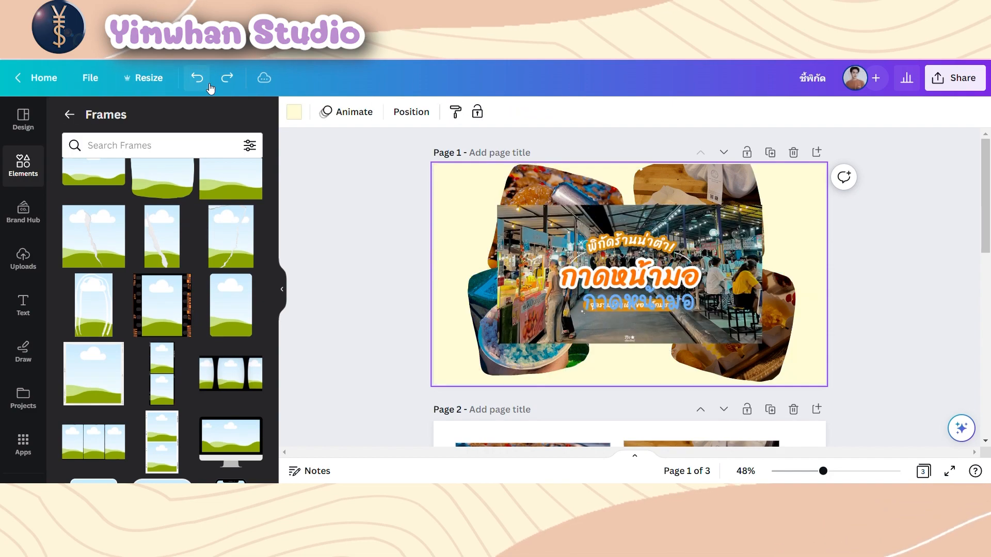
pyautogui.click(197, 77)
pyautogui.click(197, 77)
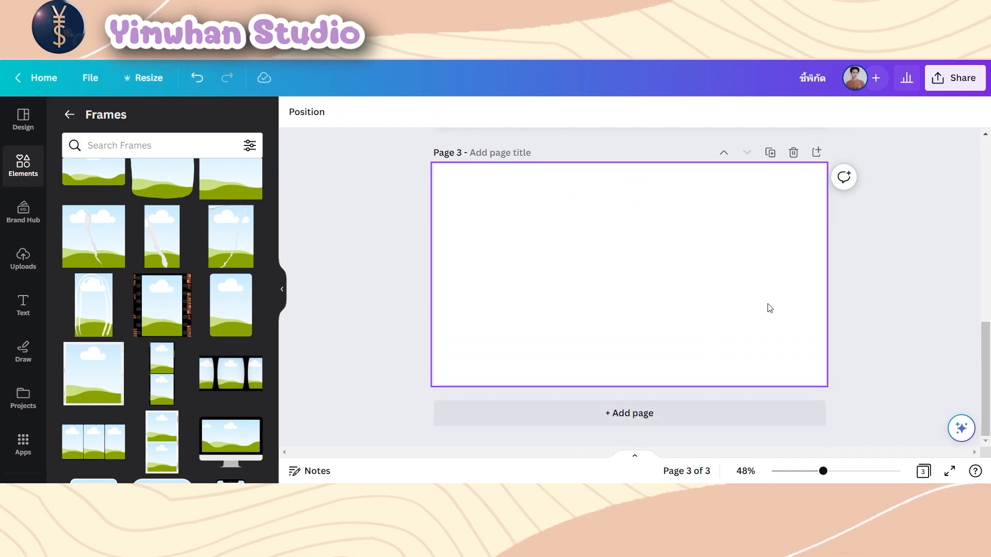
# - Place the uploaded กาดหน้ามอ market photo on page 3, enlarge it and centre it on the page
pyautogui.click(769, 308)
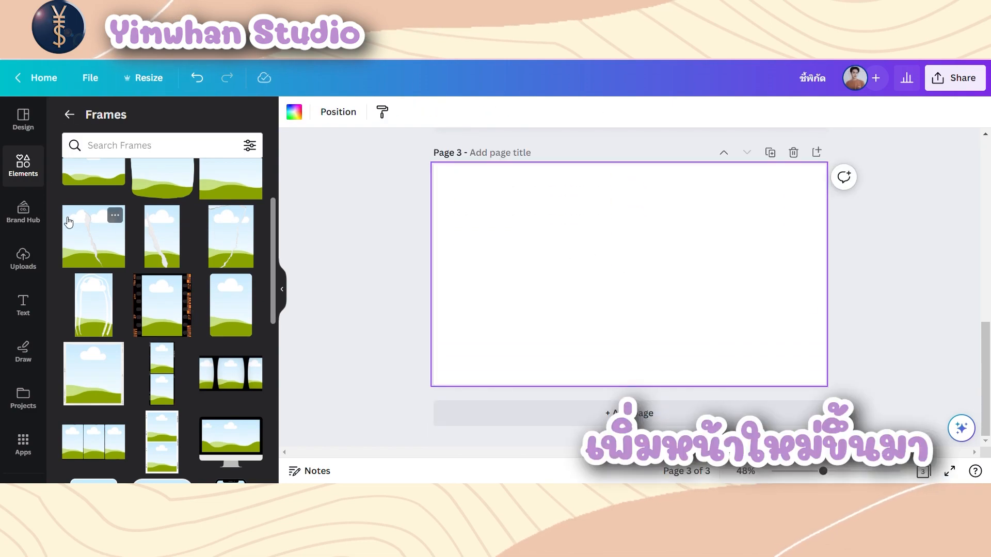
pyautogui.scroll(2, 56, 212)
pyautogui.click(23, 258)
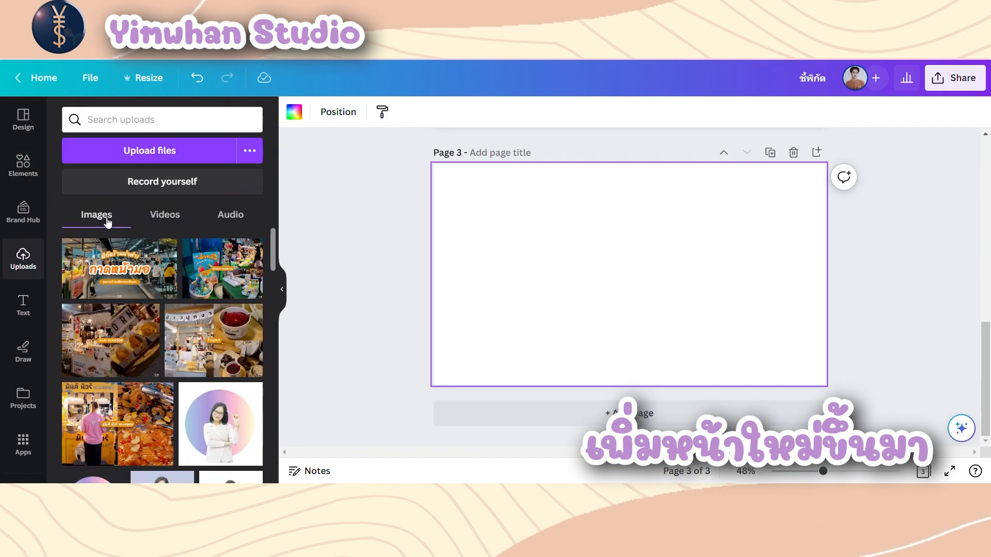
pyautogui.click(119, 268)
pyautogui.moveTo(769, 343); pyautogui.dragTo(829, 371)
pyautogui.moveTo(661, 292); pyautogui.dragTo(629, 272)
pyautogui.click(24, 165)
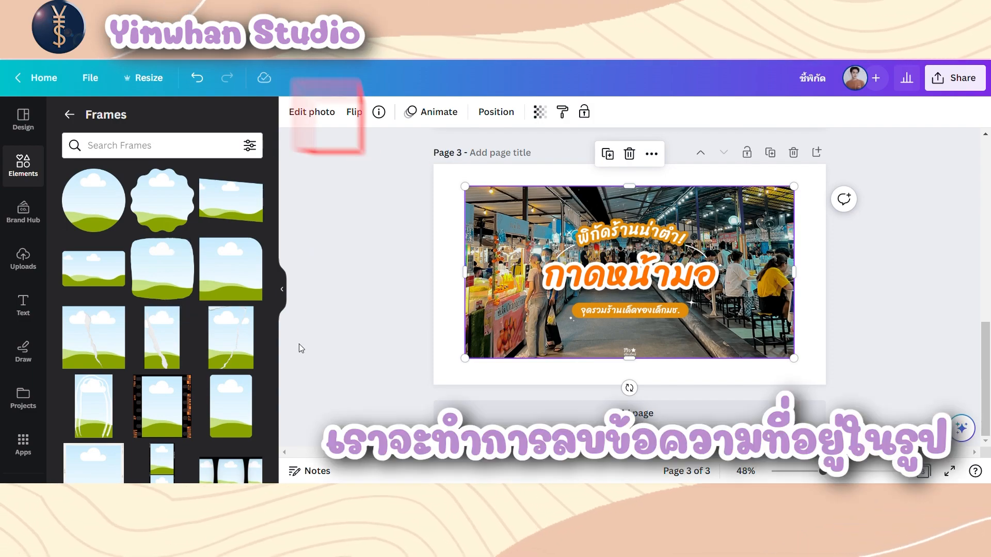
# - Use Magic Eraser at brush size 48 to erase the curved พิกัดร้านน่าตำ! caption from the market photo
pyautogui.click(314, 113)
pyautogui.click(150, 214)
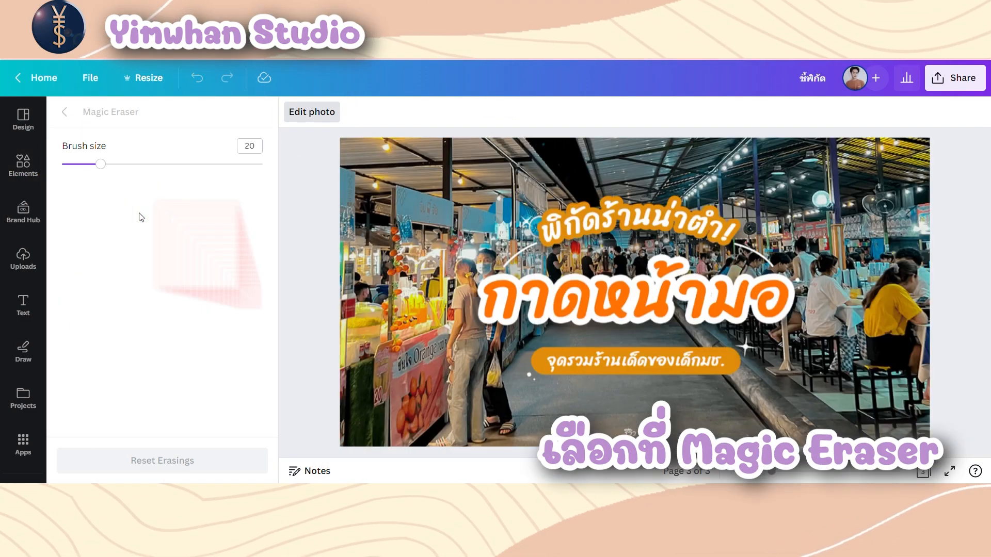
pyautogui.moveTo(117, 164); pyautogui.dragTo(157, 164)
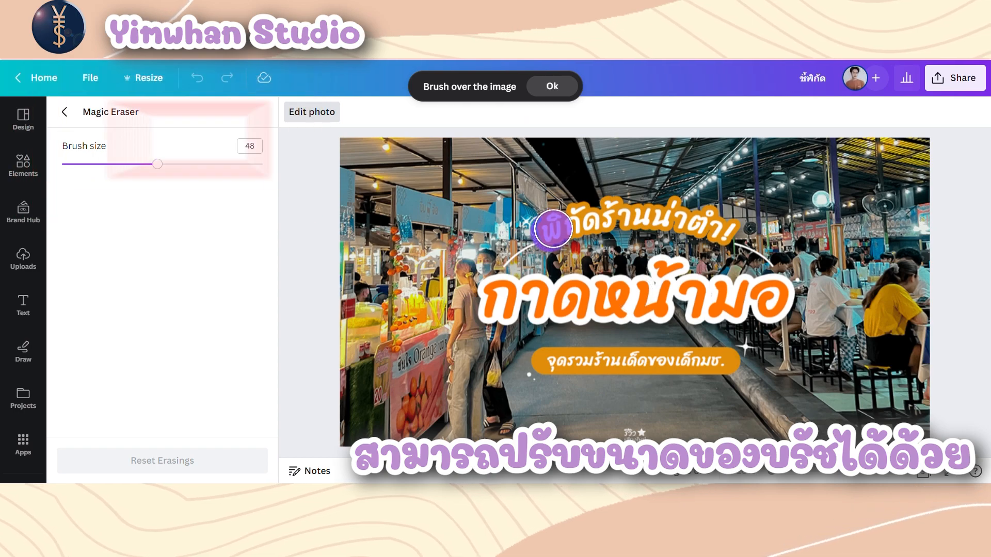
pyautogui.moveTo(547, 225)
pyautogui.mouseDown()
pyautogui.moveTo(671, 214)
pyautogui.moveTo(726, 231)
pyautogui.mouseUp()
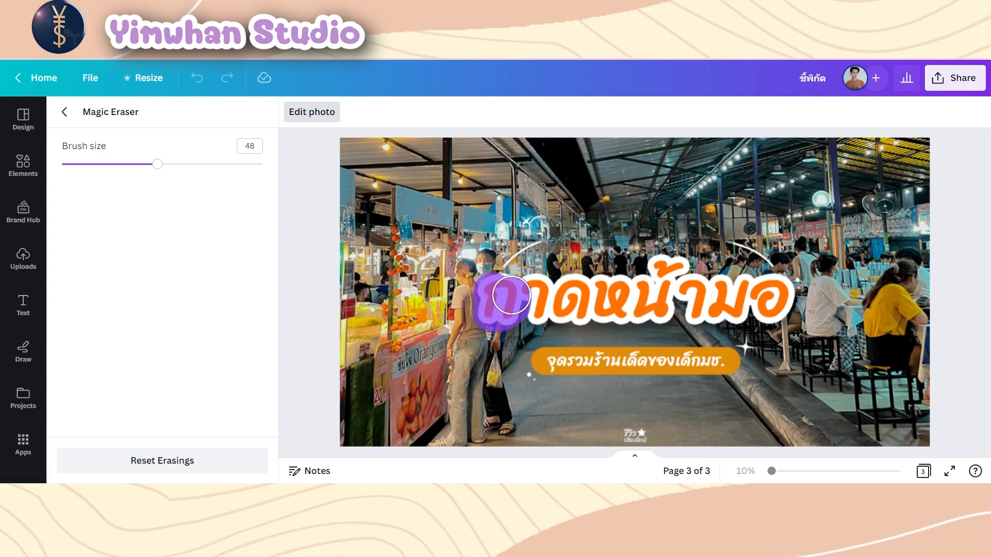
# - Erase the large กาดหน้ามอ wording with its leftover marks and the orange caption banner below it, and leave Magic Eraser
pyautogui.moveTo(577, 292); pyautogui.dragTo(682, 290)
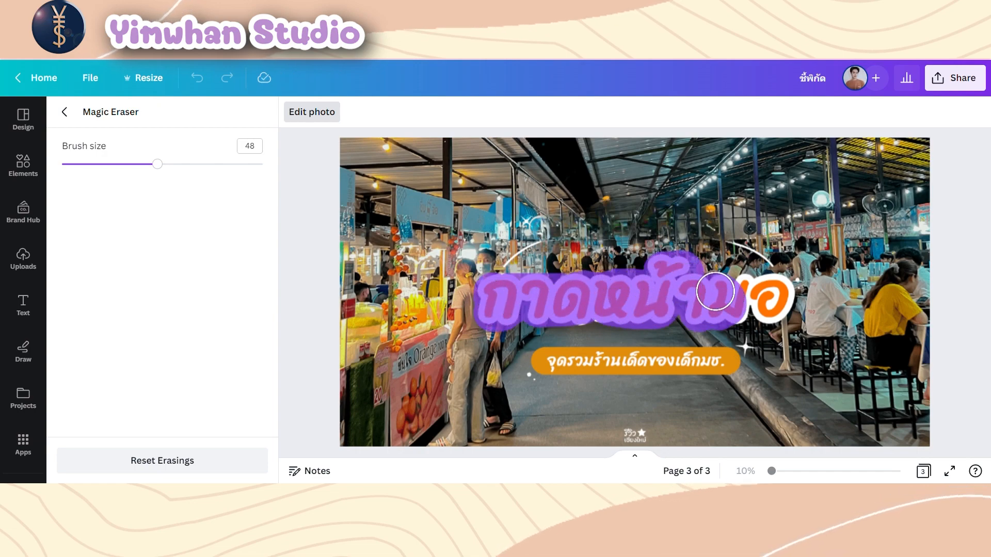
pyautogui.moveTo(784, 292); pyautogui.dragTo(784, 293)
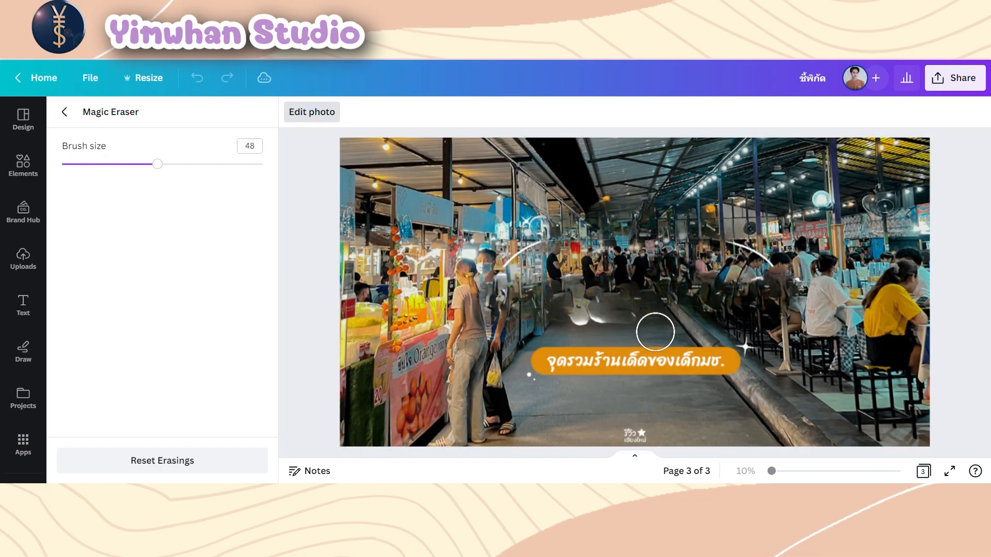
pyautogui.moveTo(700, 315); pyautogui.dragTo(577, 306)
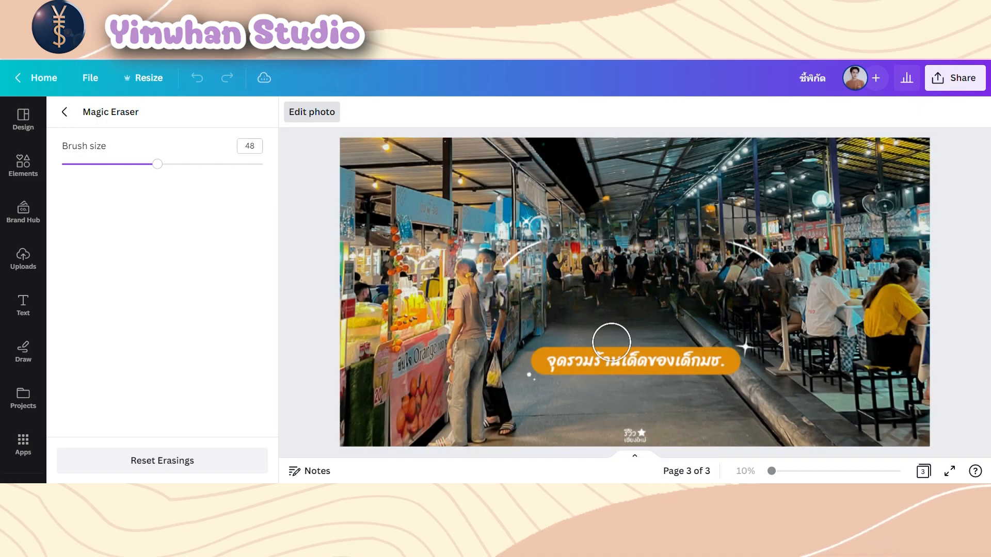
pyautogui.moveTo(537, 360)
pyautogui.mouseDown()
pyautogui.moveTo(734, 362)
pyautogui.moveTo(568, 360)
pyautogui.mouseUp()
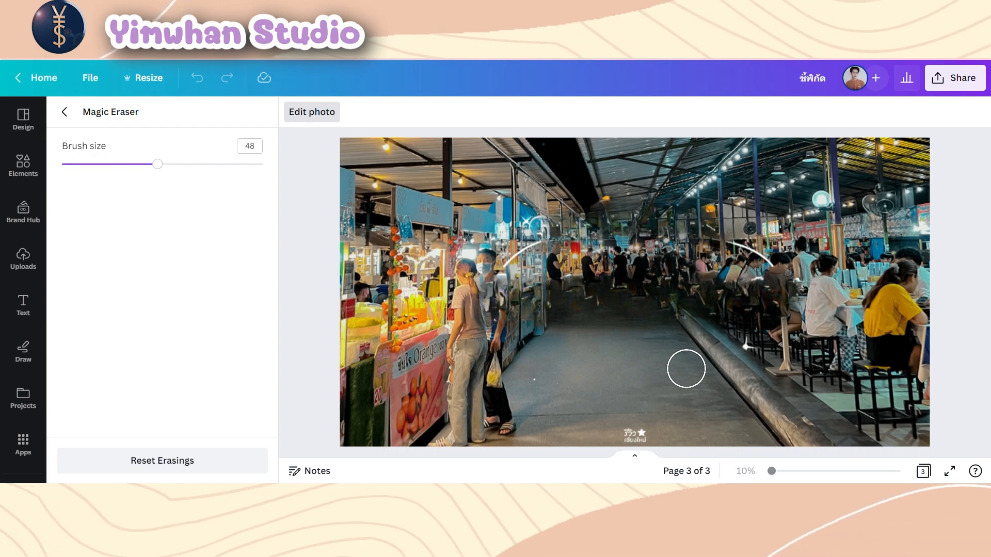
pyautogui.click(65, 112)
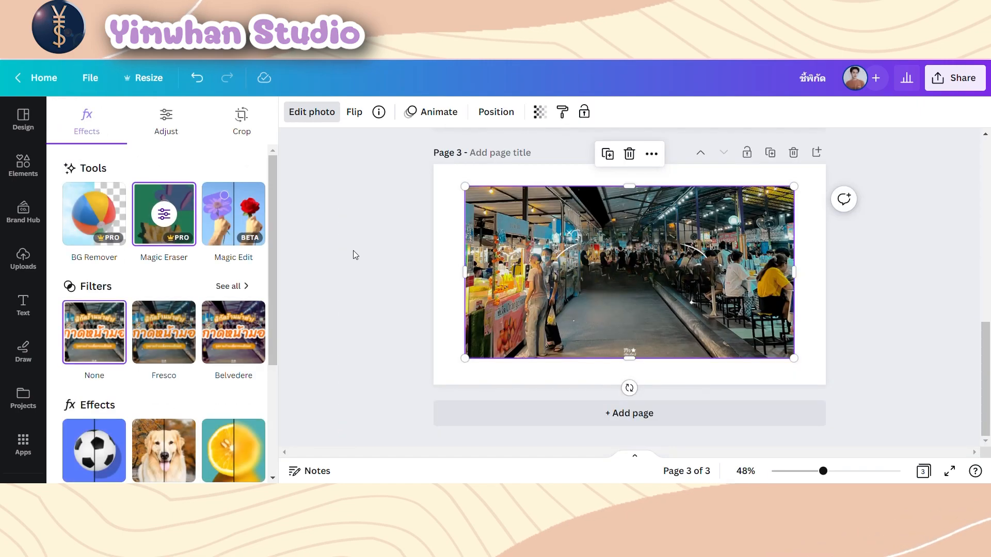
# - Start downloading the design and set the download file type to PNG
pyautogui.click(969, 83)
pyautogui.click(852, 403)
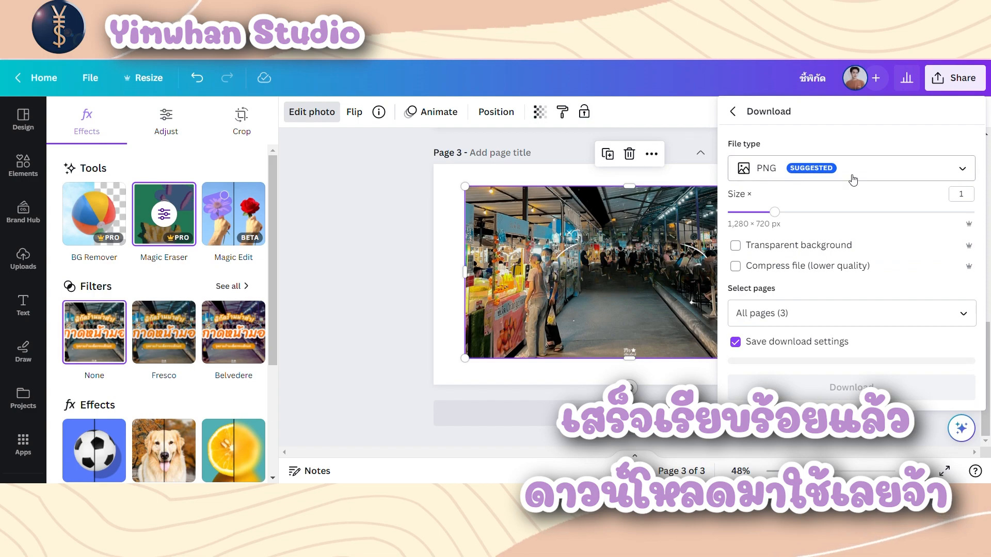
pyautogui.click(846, 170)
pyautogui.click(837, 200)
pyautogui.click(839, 169)
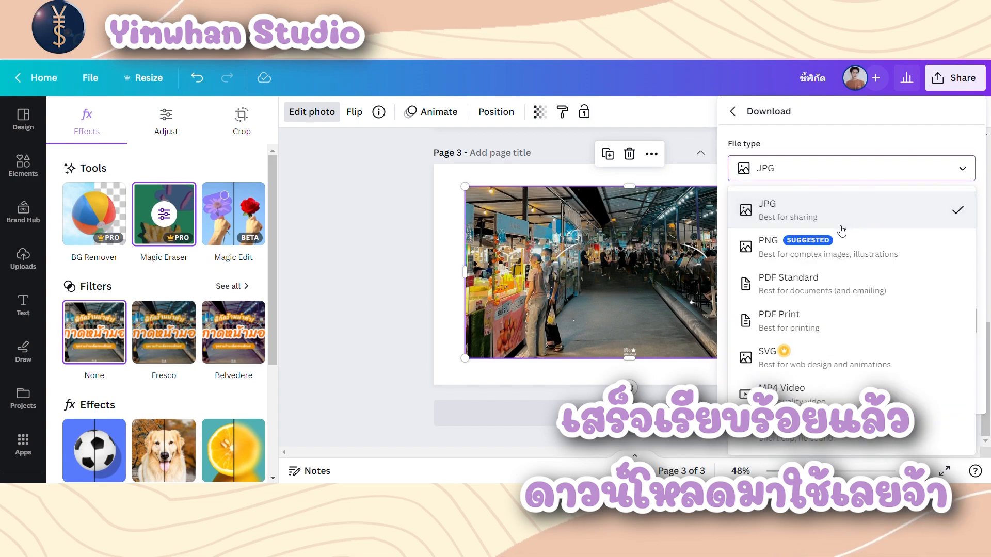
pyautogui.click(831, 225)
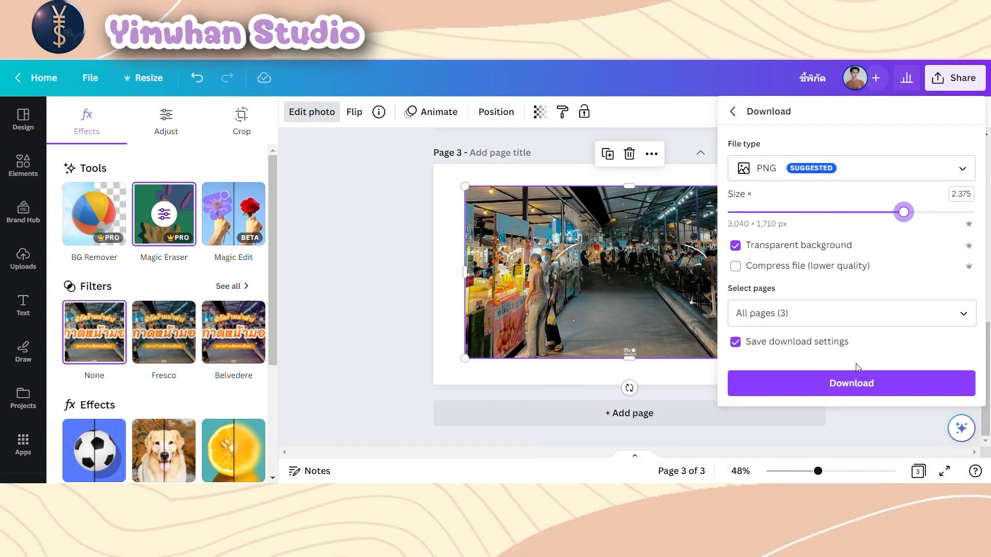
# - Limit the download to page 3 and download it as a PNG with a transparent background
pyautogui.click(851, 313)
pyautogui.click(872, 104)
pyautogui.click(867, 146)
pyautogui.click(851, 270)
pyautogui.click(857, 383)
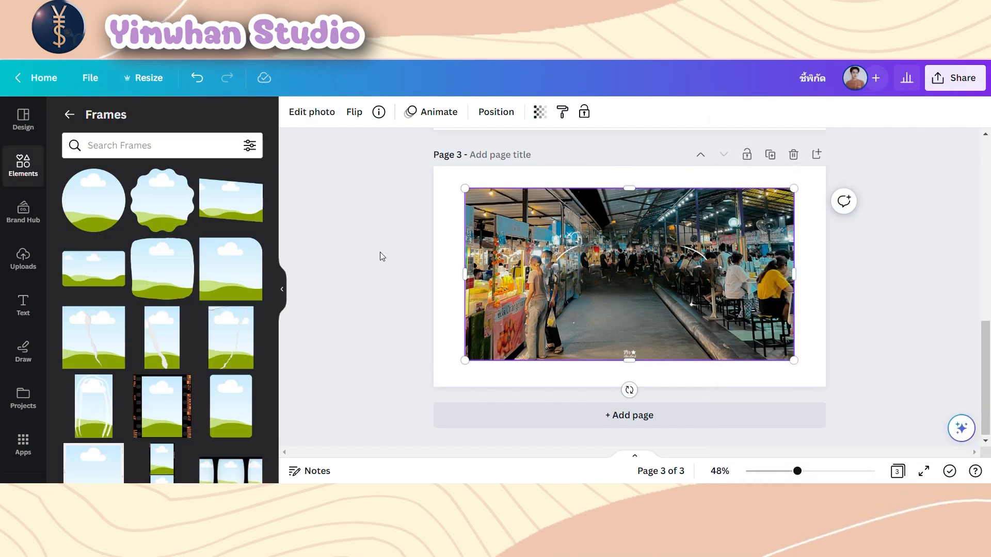
# - Return to page 1 and place the cleaned market photo from the uploaded images on it
pyautogui.scroll(10, 392, 248)
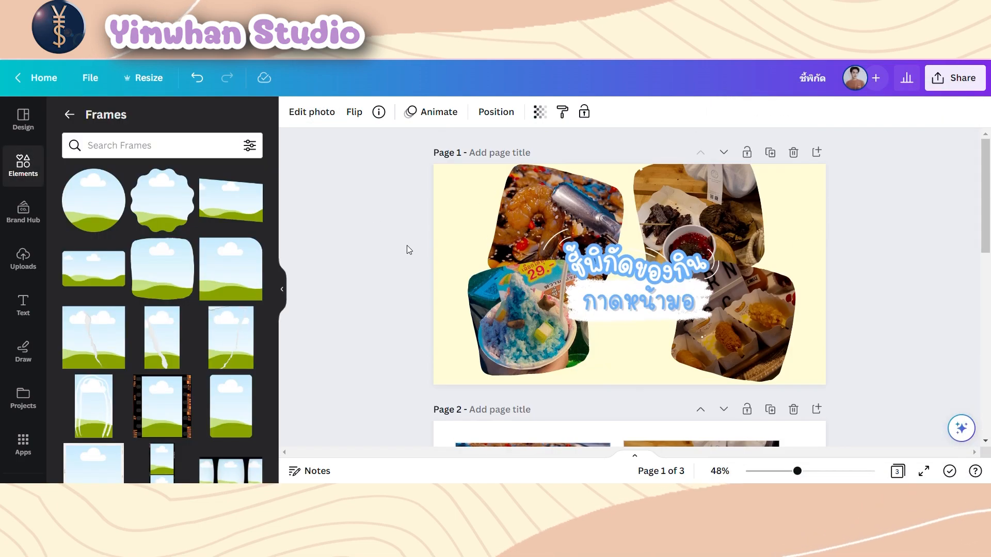
pyautogui.click(940, 201)
pyautogui.scroll(-1, 405, 239)
pyautogui.scroll(1, 325, 243)
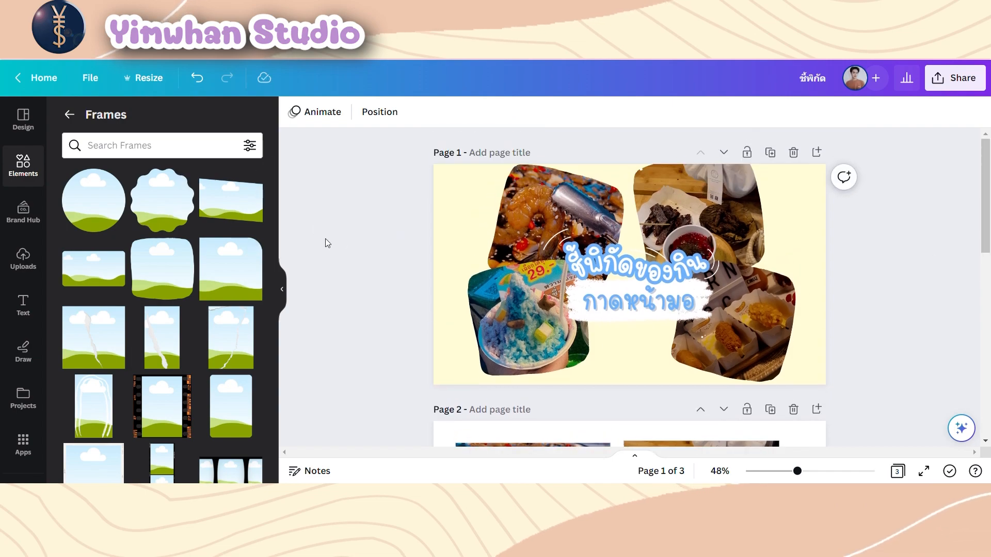
pyautogui.click(24, 258)
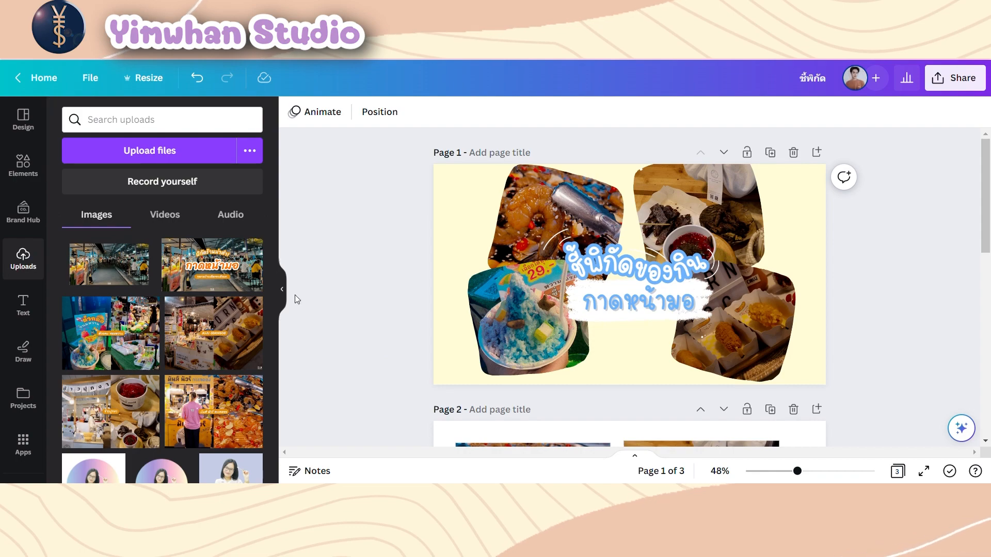
pyautogui.click(37, 130)
pyautogui.click(283, 289)
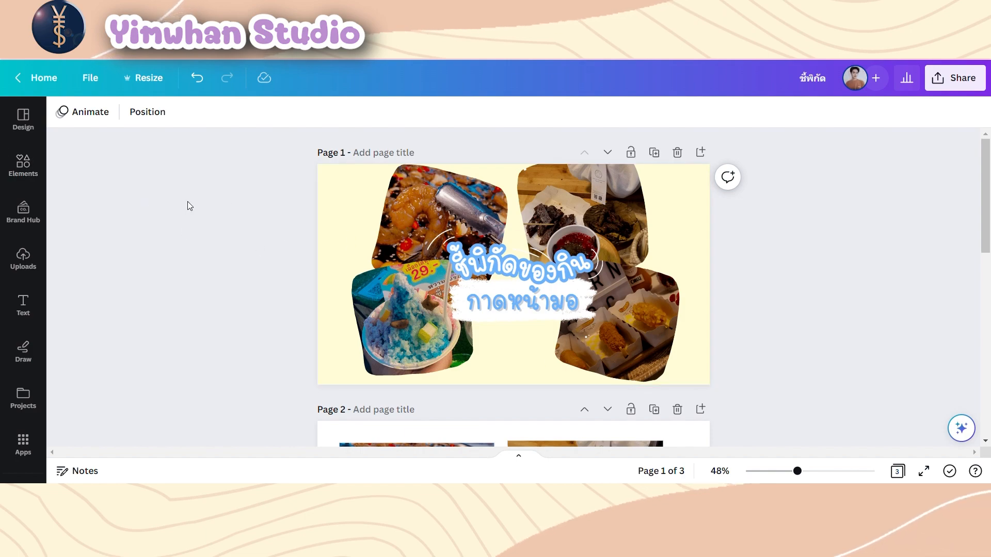
pyautogui.click(23, 255)
pyautogui.click(123, 275)
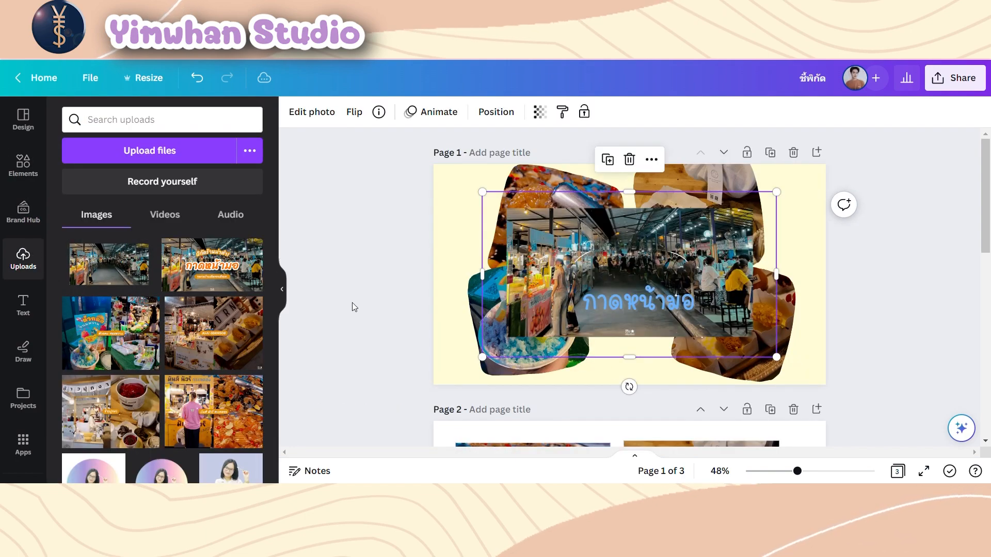
# - Send the cleaned market photo to the back of page 1
pyautogui.click(283, 297)
pyautogui.rightClick(527, 154)
pyautogui.click(497, 112)
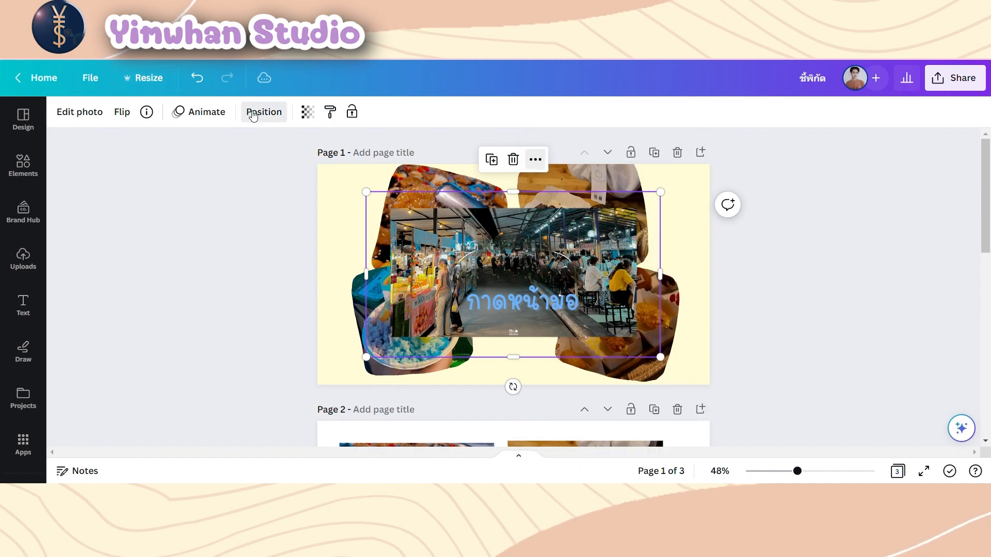
pyautogui.scroll(-4, 201, 307)
pyautogui.click(114, 114)
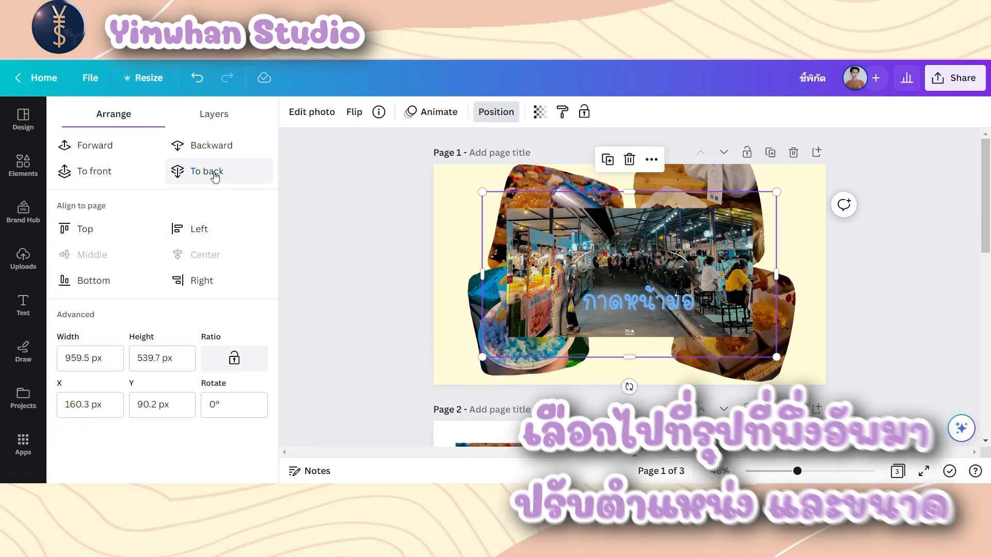
pyautogui.click(196, 171)
# - Try enlarging the market photo and setting it as page 1's background, and detach it from the background
pyautogui.moveTo(776, 357); pyautogui.dragTo(863, 407)
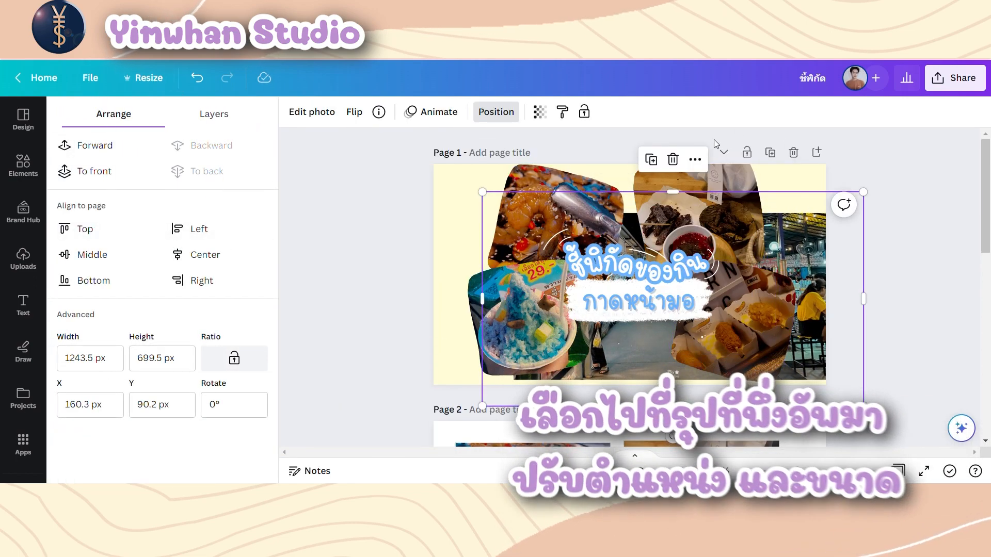
pyautogui.click(699, 161)
pyautogui.click(768, 475)
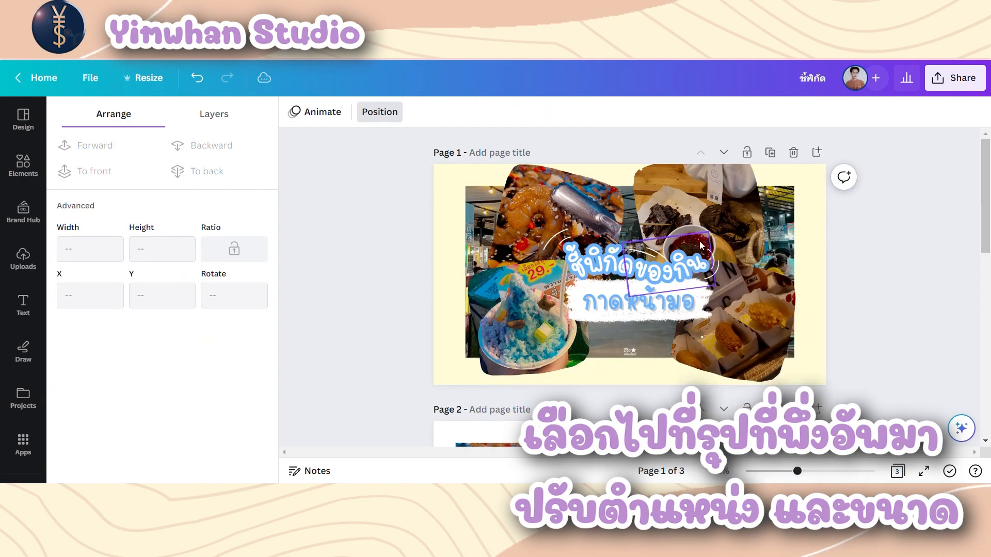
pyautogui.click(473, 197)
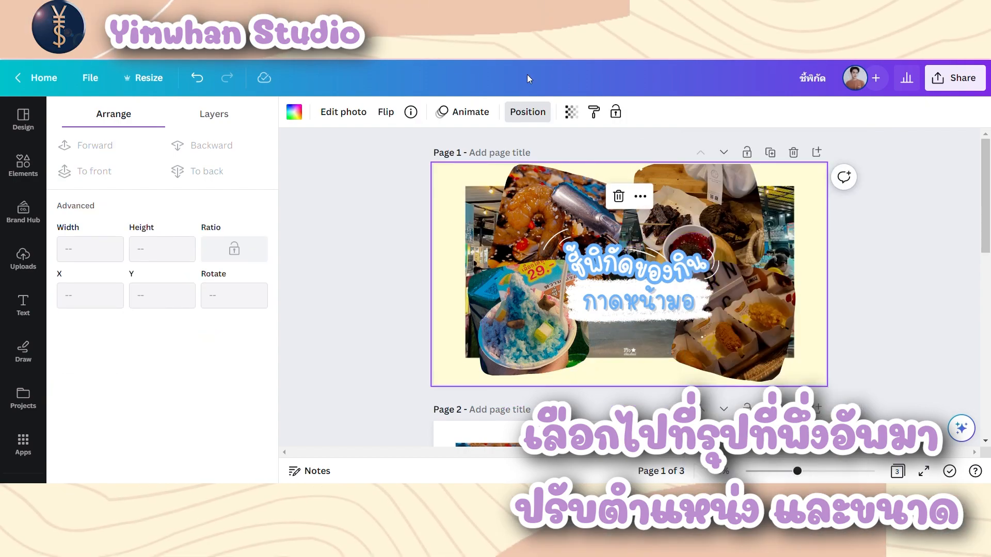
pyautogui.click(640, 197)
pyautogui.click(686, 424)
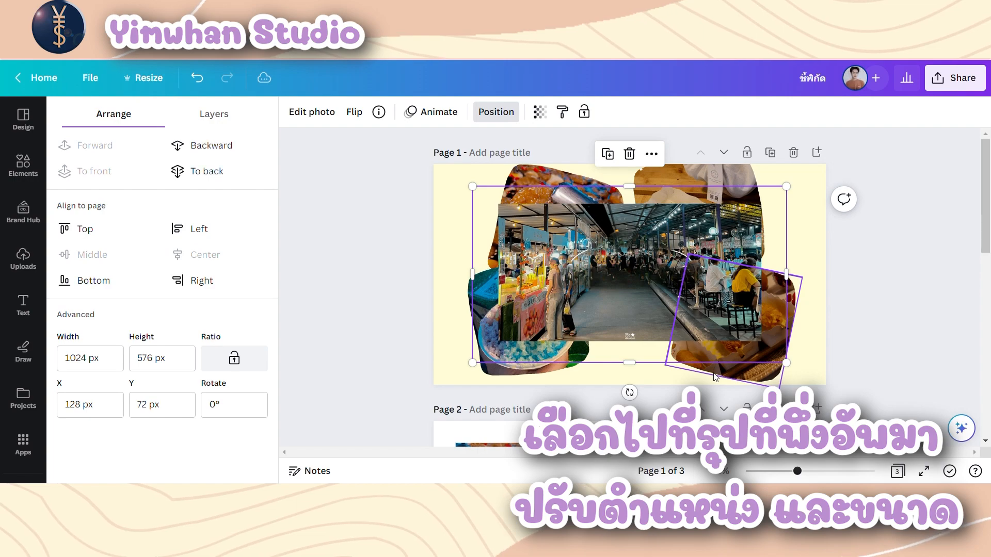
# - Send the market photo behind all other elements, enlarge it to about 1766 × 994 px and position it to cover page 1
pyautogui.click(204, 171)
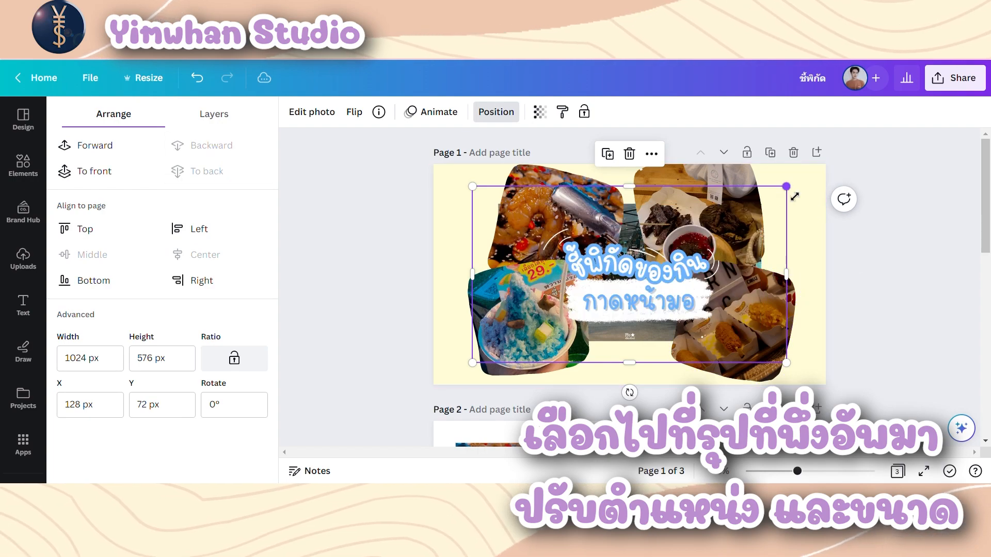
pyautogui.moveTo(795, 196); pyautogui.dragTo(908, 134)
pyautogui.moveTo(462, 349); pyautogui.dragTo(334, 420)
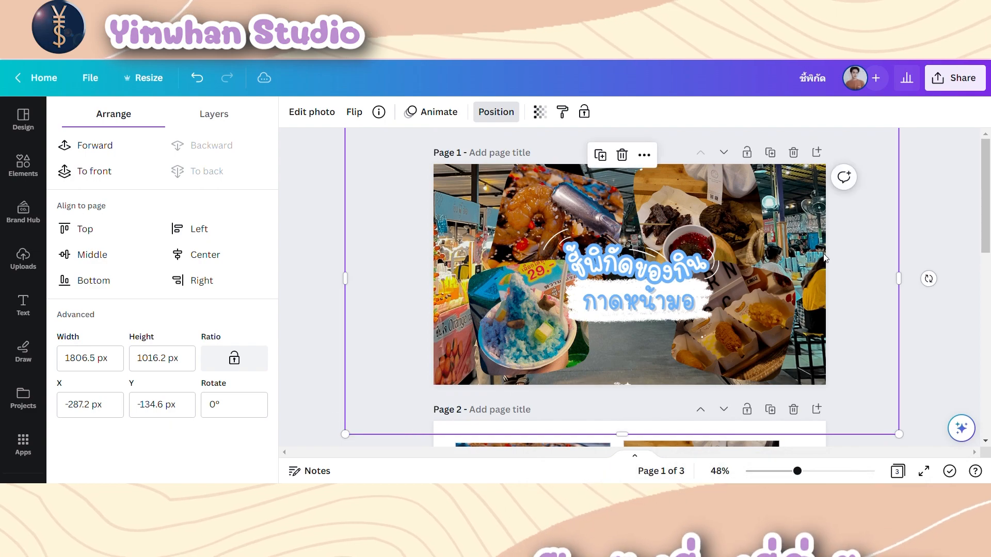
pyautogui.moveTo(917, 440); pyautogui.dragTo(878, 417)
pyautogui.moveTo(803, 256); pyautogui.dragTo(815, 278)
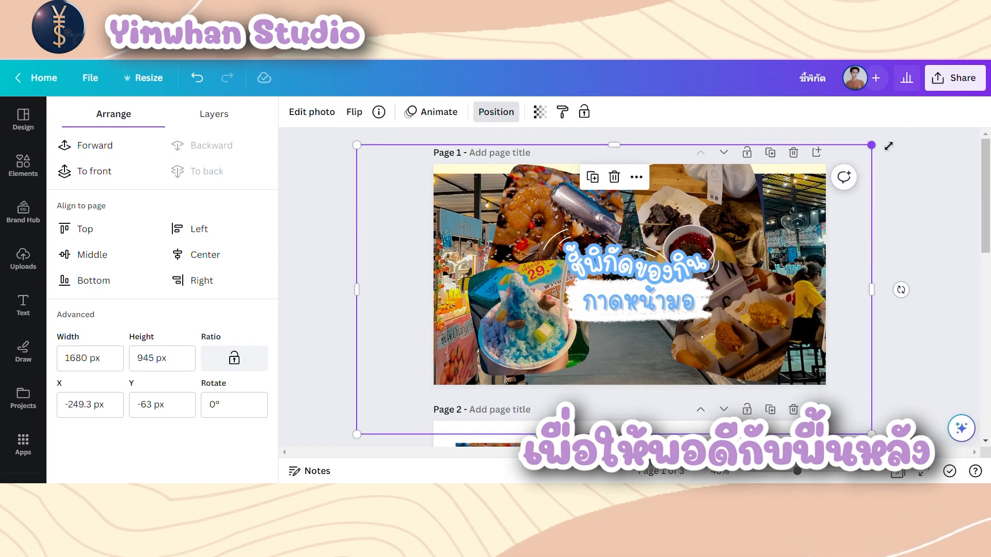
pyautogui.moveTo(888, 146); pyautogui.dragTo(914, 131)
pyautogui.moveTo(886, 249); pyautogui.dragTo(881, 253)
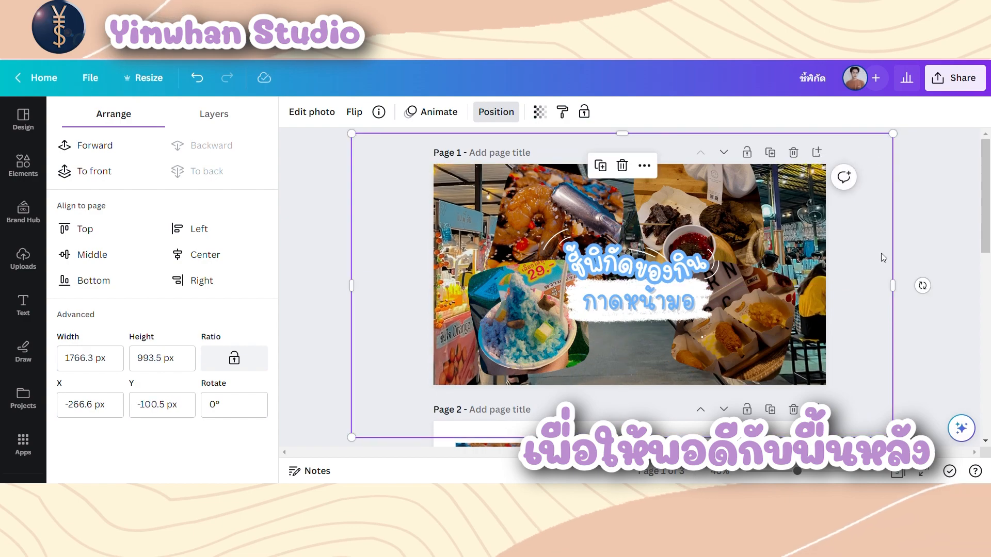
pyautogui.click(937, 251)
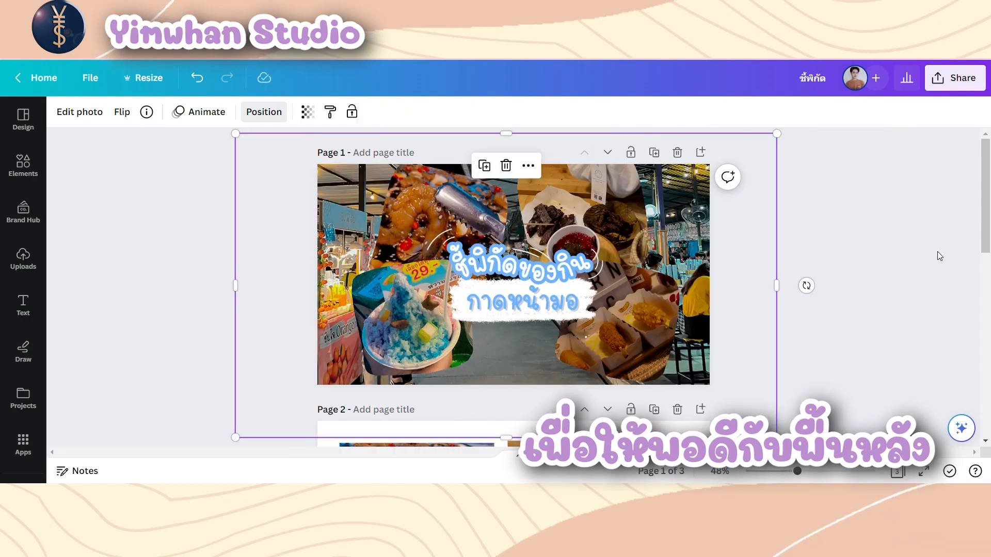
# - Set the market photo's transparency to about 56 and deselect it
pyautogui.click(307, 112)
pyautogui.moveTo(306, 164); pyautogui.dragTo(264, 168)
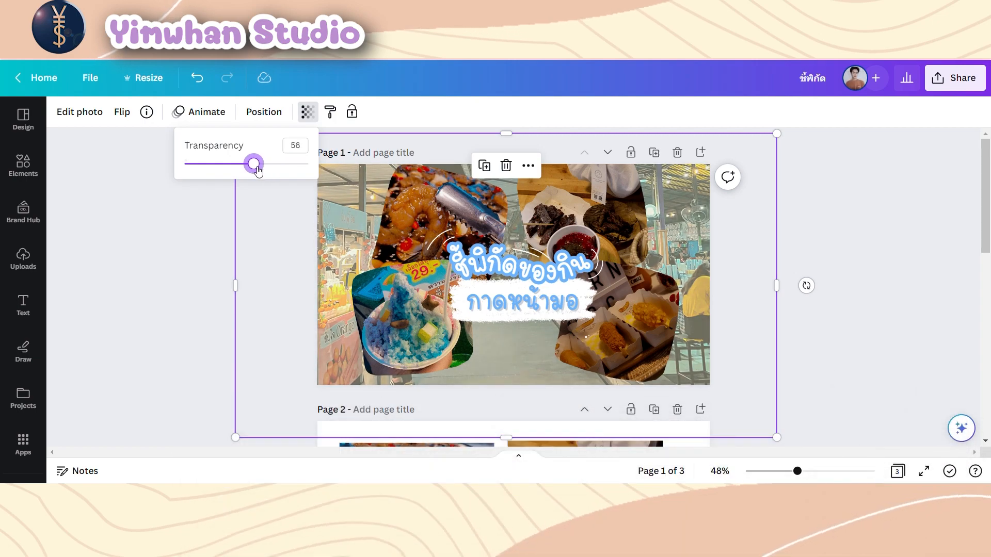
pyautogui.moveTo(253, 164)
pyautogui.mouseDown()
pyautogui.moveTo(240, 164)
pyautogui.moveTo(302, 166)
pyautogui.moveTo(255, 175)
pyautogui.moveTo(239, 164)
pyautogui.moveTo(256, 163)
pyautogui.mouseUp()
pyautogui.click(187, 216)
pyautogui.click(256, 230)
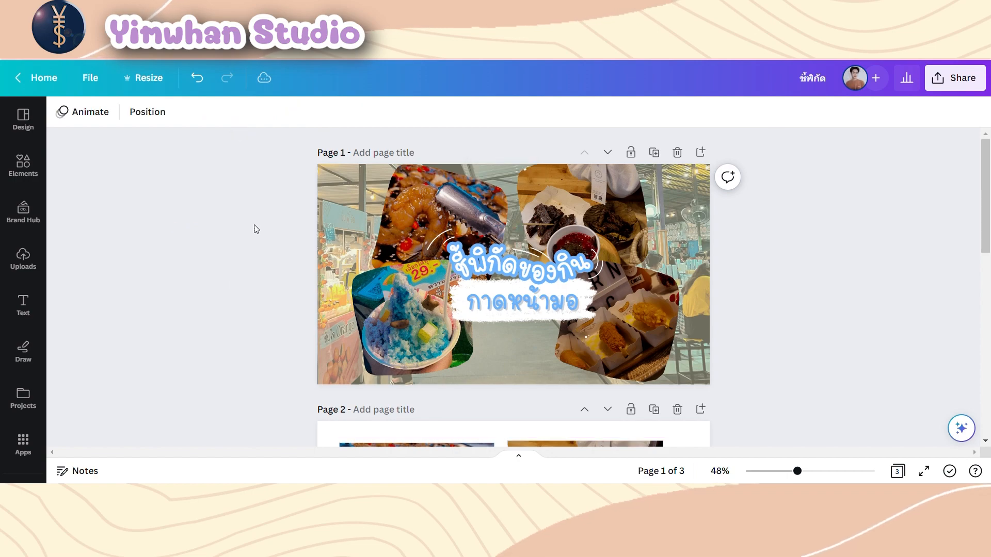
# - Select page 1's background layer and change its colour to white, #ffffff
pyautogui.click(166, 115)
pyautogui.click(139, 151)
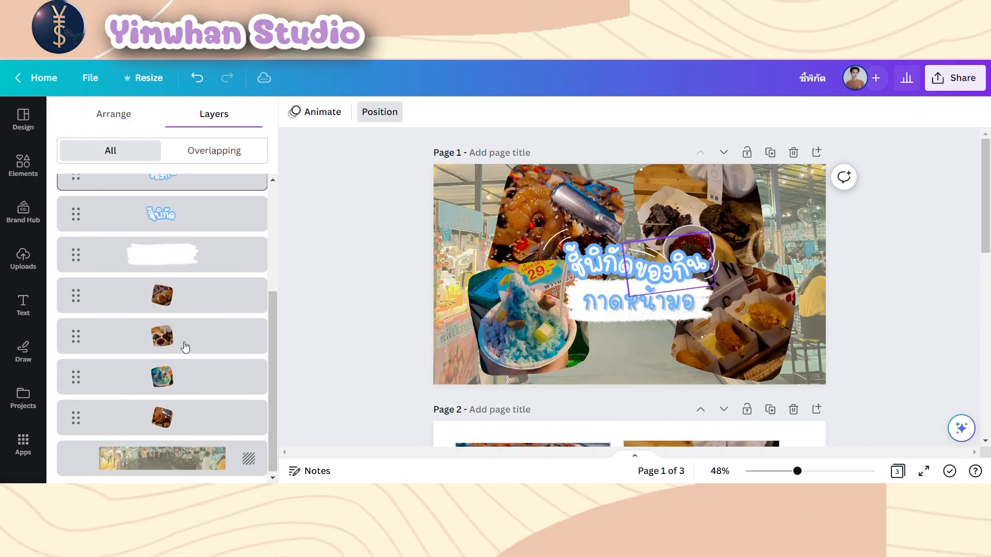
pyautogui.click(238, 459)
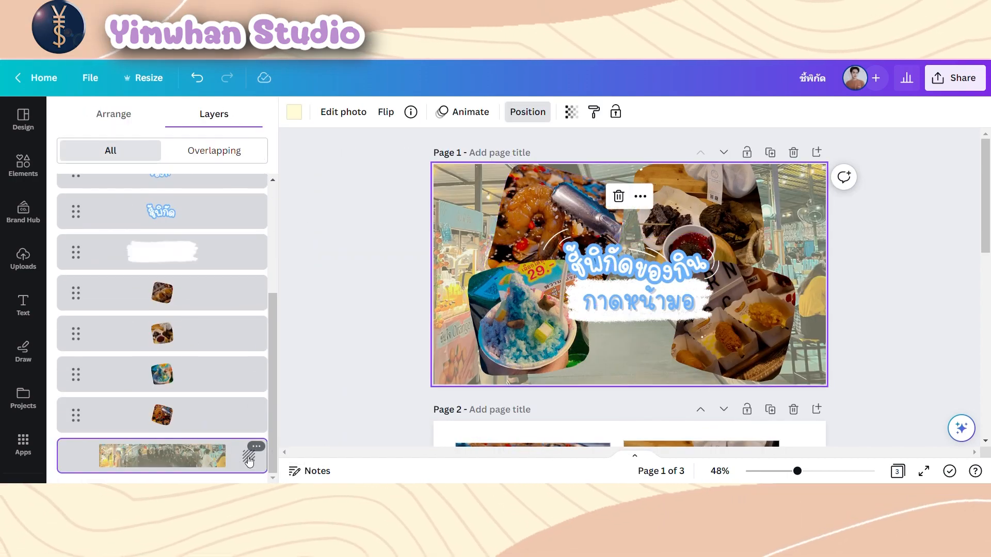
pyautogui.click(294, 112)
pyautogui.click(115, 193)
pyautogui.click(179, 196)
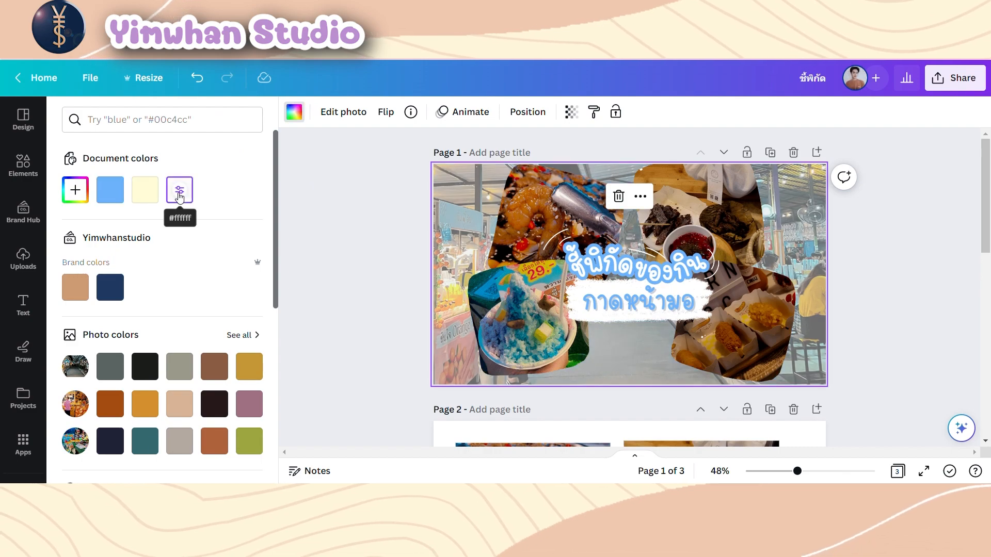
pyautogui.click(333, 283)
# - Duplicate the upper-right food photo frame, delete the image from the copy and fill the empty frame with white
pyautogui.click(640, 211)
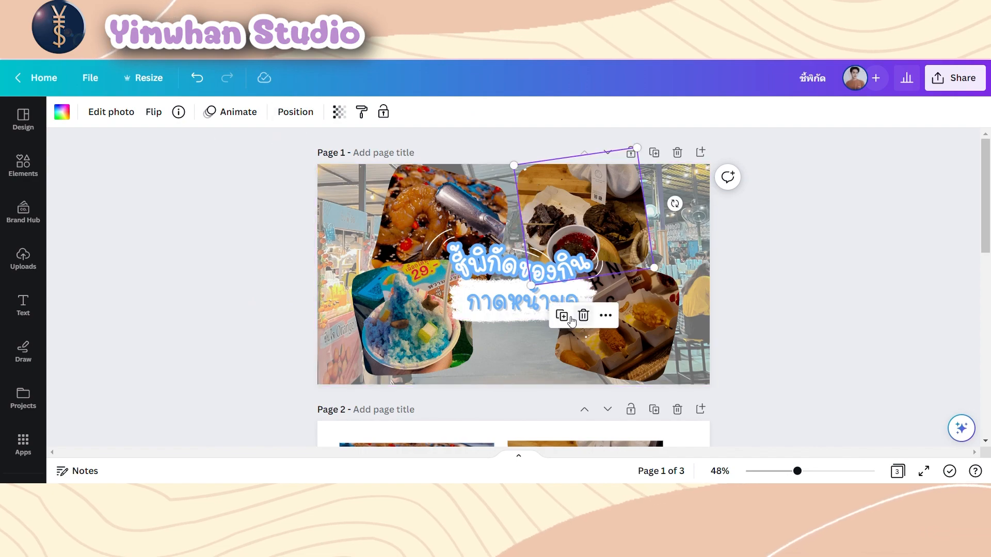
pyautogui.click(571, 321)
pyautogui.click(597, 317)
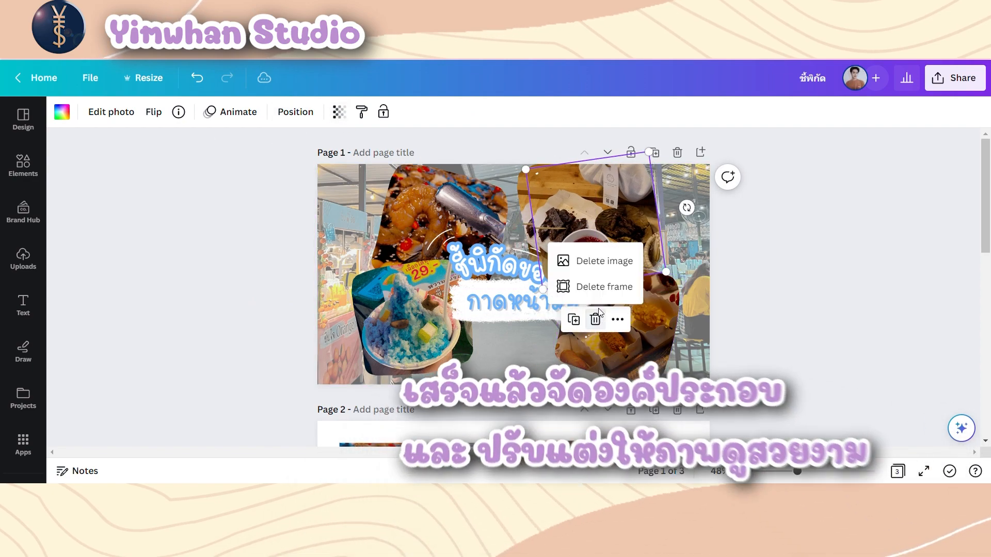
pyautogui.click(589, 261)
pyautogui.click(62, 112)
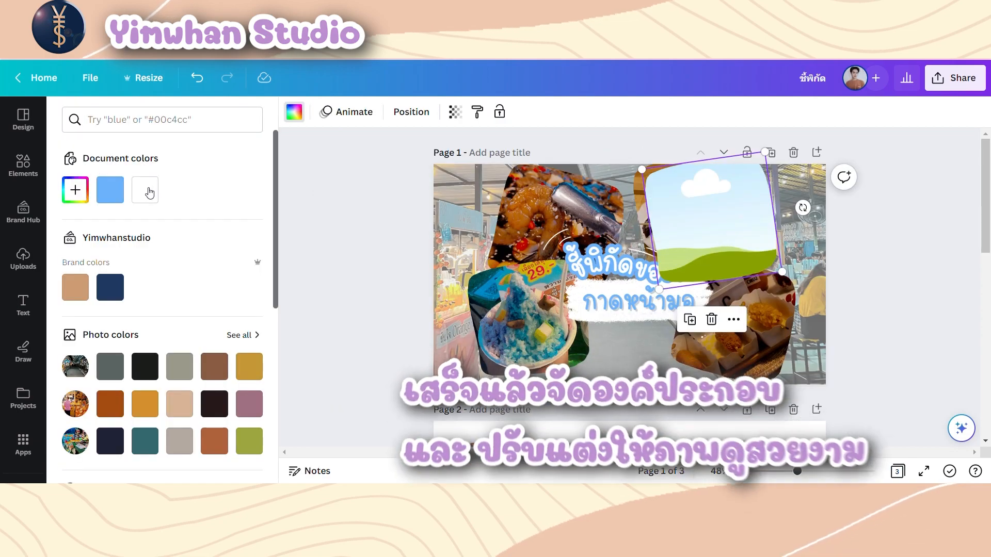
pyautogui.click(149, 193)
# - Send the white frame copy to the back and shift it so a white edge shows behind the upper-right food photo
pyautogui.click(412, 113)
pyautogui.click(114, 114)
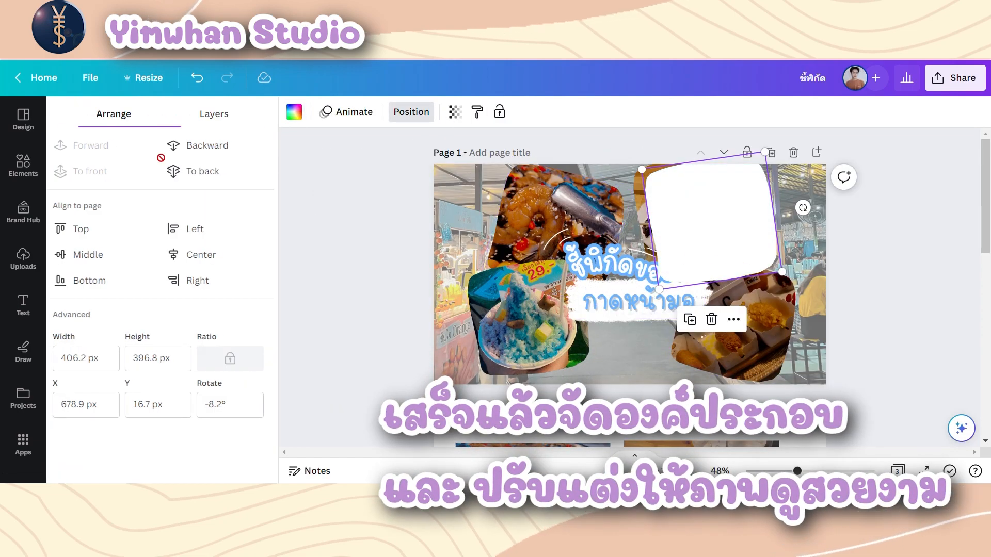
pyautogui.click(197, 173)
pyautogui.moveTo(705, 232); pyautogui.dragTo(721, 219)
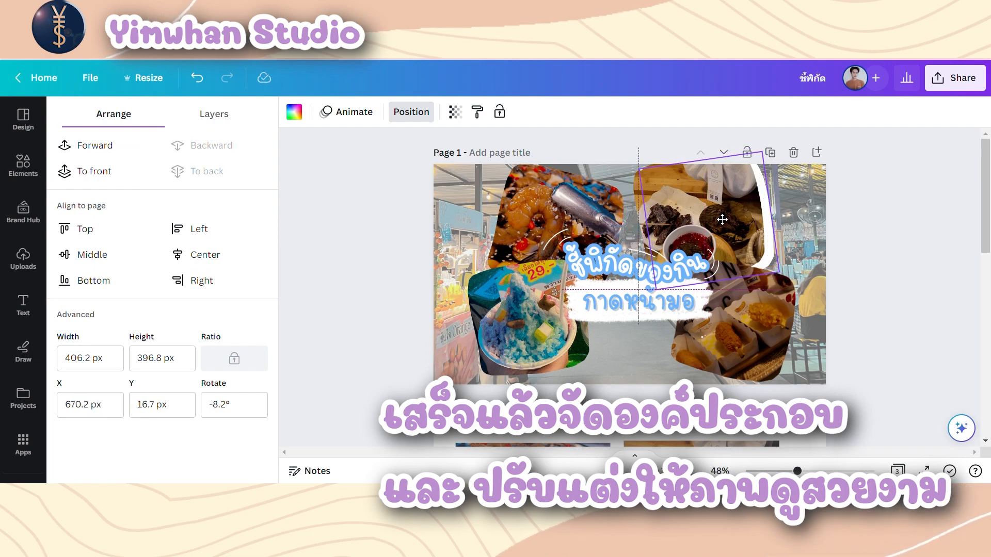
pyautogui.click(850, 277)
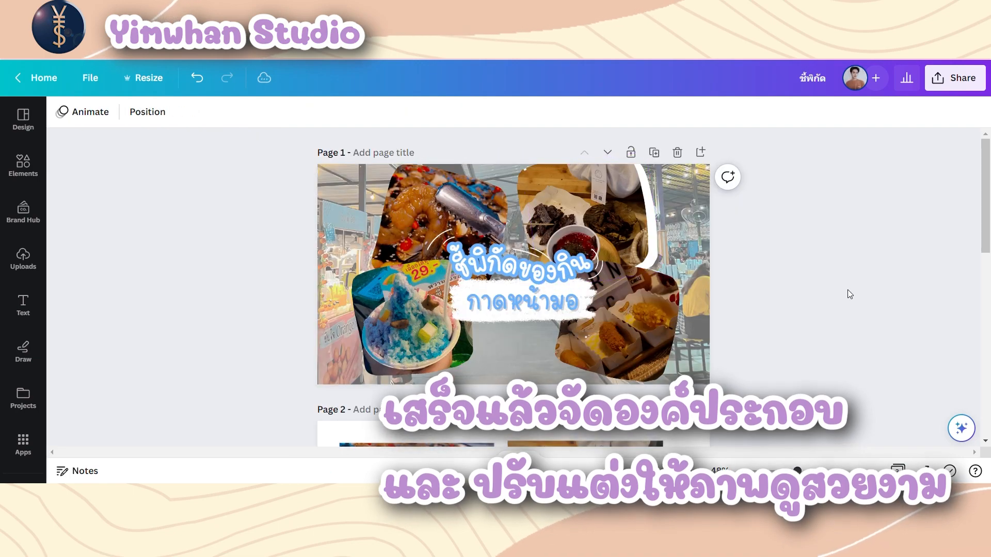
# - Fine-tune the white frame's position to leave a narrow white edge along the right side of the upper-right food photo
pyautogui.click(648, 256)
pyautogui.moveTo(649, 257)
pyautogui.mouseDown()
pyautogui.moveTo(662, 254)
pyautogui.moveTo(650, 250)
pyautogui.mouseUp()
pyautogui.click(649, 250)
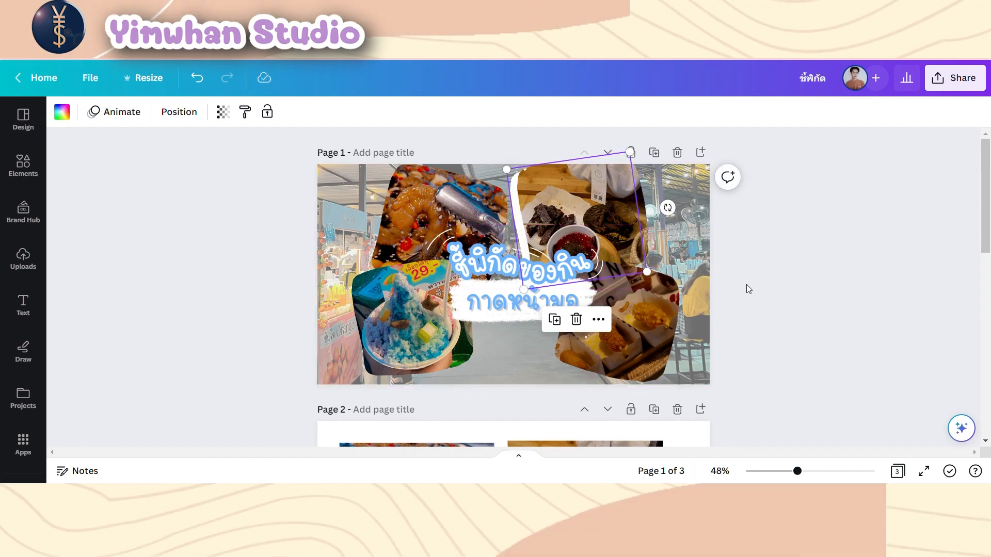
pyautogui.click(736, 270)
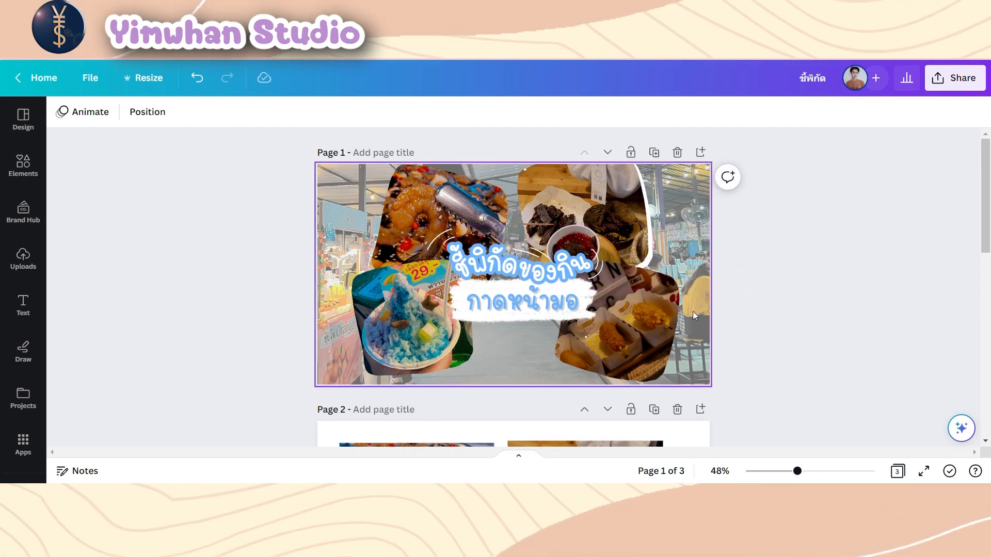
# - Duplicate the lower-right food photo frame, delete the copy's image and fill the empty frame with white
pyautogui.click(652, 314)
pyautogui.click(598, 225)
pyautogui.click(622, 231)
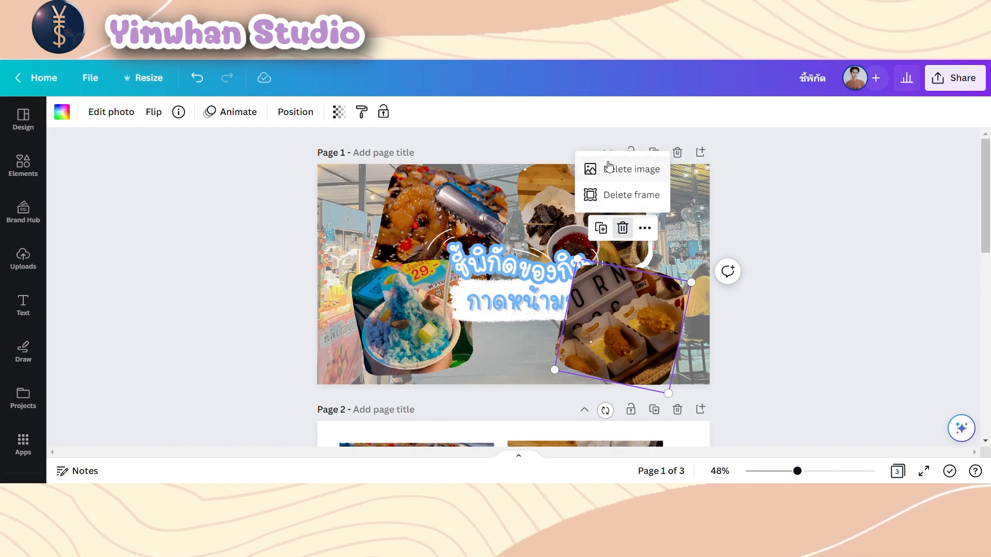
pyautogui.click(627, 168)
pyautogui.click(62, 111)
pyautogui.click(152, 195)
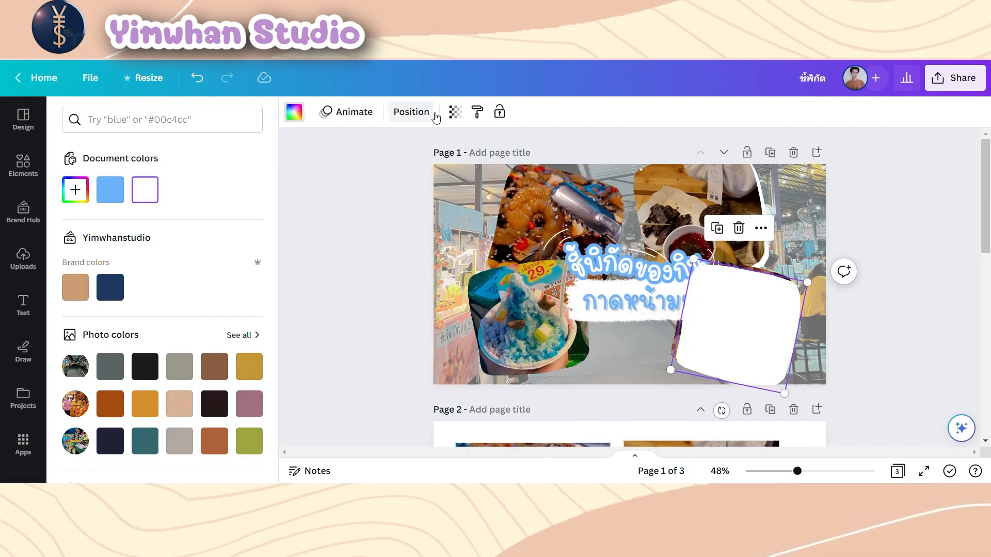
# - Send the white frame copy behind the lower-right food photo to the very back
pyautogui.click(411, 111)
pyautogui.click(207, 171)
pyautogui.moveTo(744, 358); pyautogui.dragTo(744, 357)
pyautogui.click(921, 349)
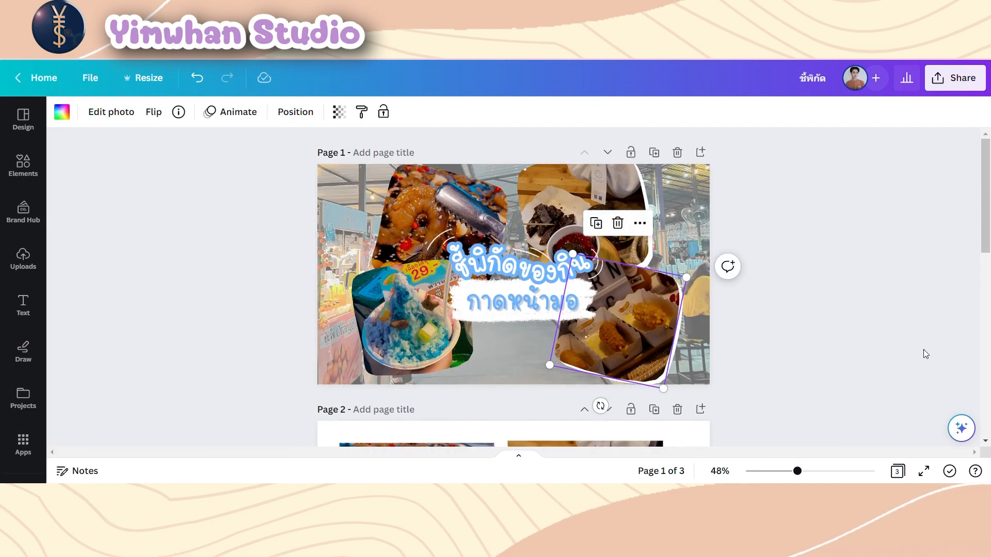
# - Adjust the white frame's size and position so a white edge shows along the right and lower sides of the lower-right food photo
pyautogui.click(674, 334)
pyautogui.moveTo(674, 334); pyautogui.dragTo(678, 343)
pyautogui.moveTo(672, 396); pyautogui.dragTo(670, 394)
pyautogui.moveTo(655, 360)
pyautogui.mouseDown()
pyautogui.moveTo(679, 354)
pyautogui.moveTo(655, 357)
pyautogui.mouseUp()
pyautogui.click(795, 348)
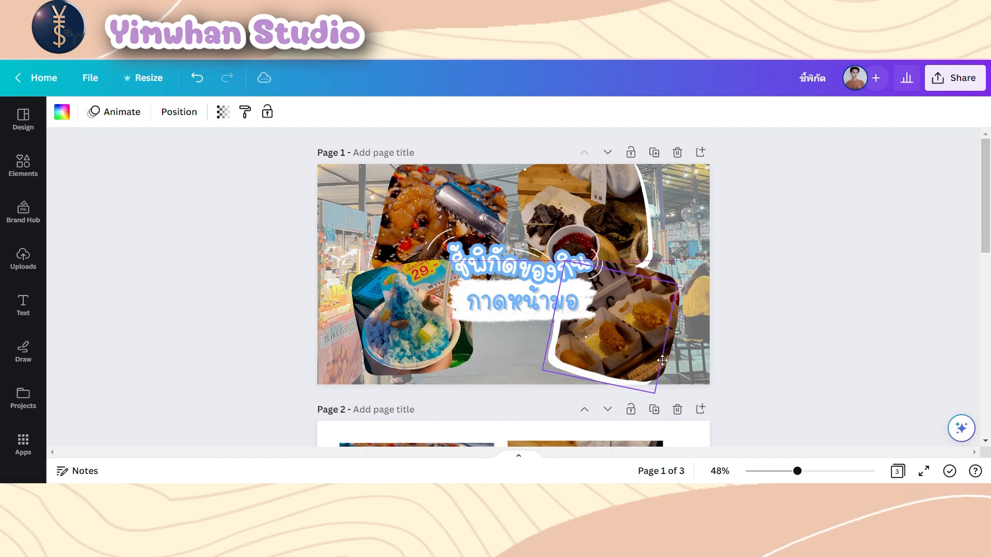
pyautogui.moveTo(661, 370); pyautogui.dragTo(681, 370)
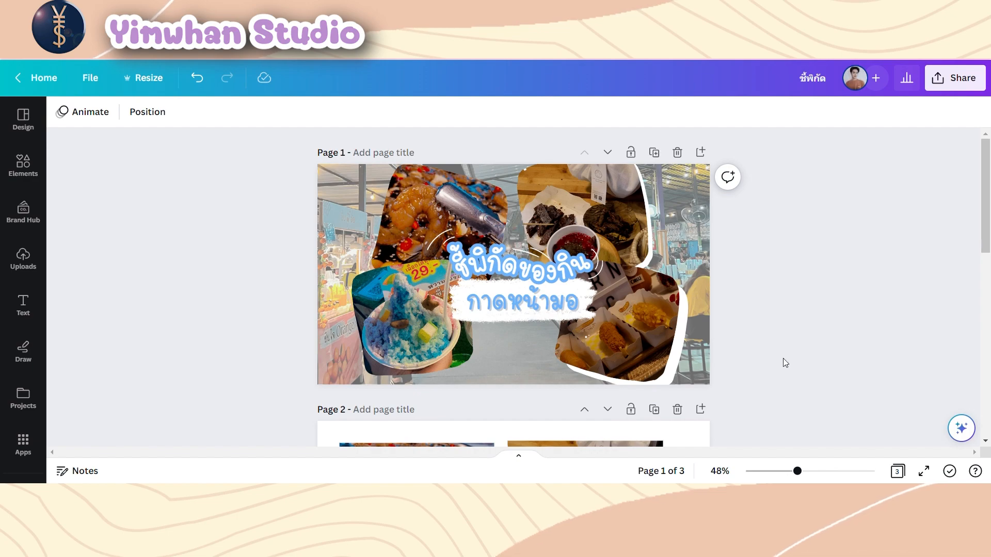
# - Duplicate the upper-left doughnut photo frame, delete the copy's image and fill the empty frame with white
pyautogui.click(406, 232)
pyautogui.click(416, 336)
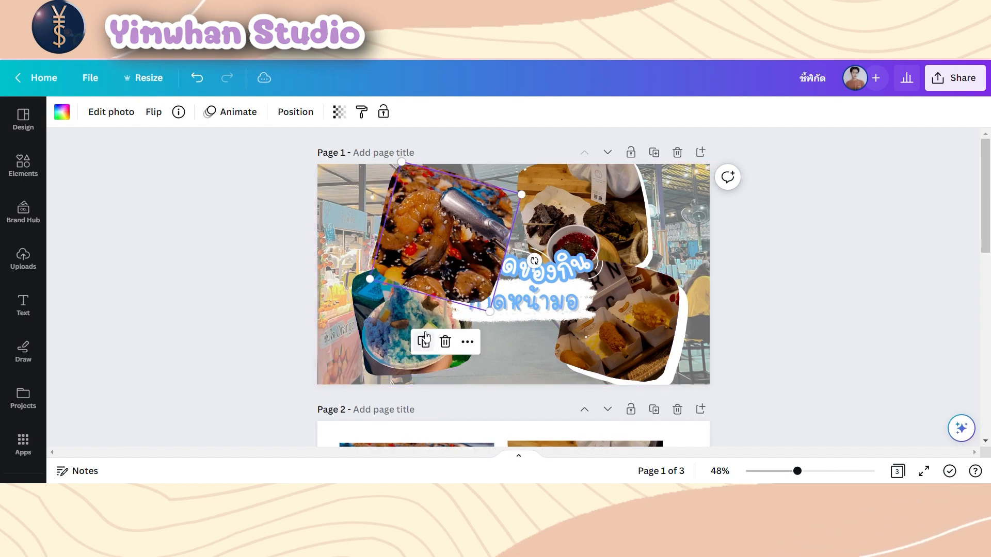
pyautogui.click(440, 351)
pyautogui.click(454, 282)
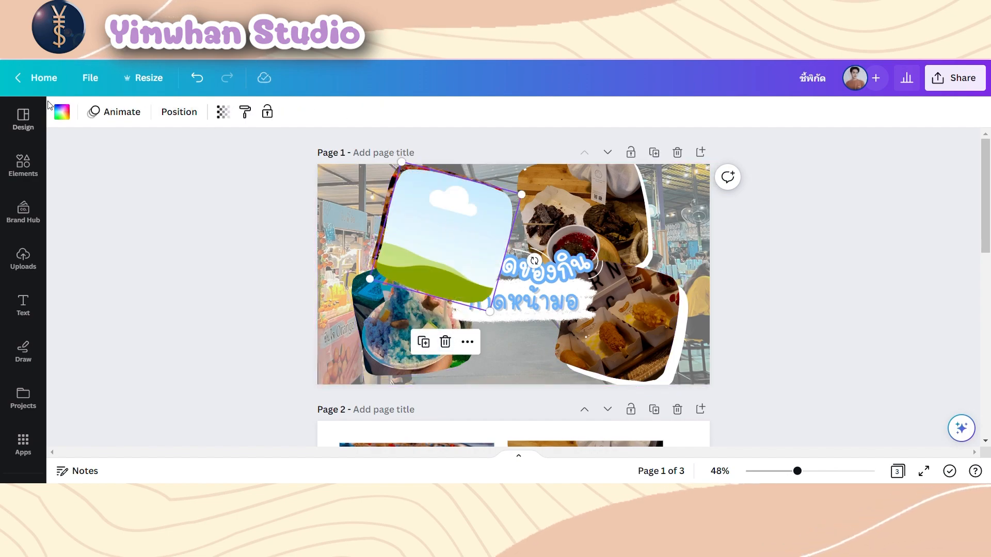
pyautogui.click(62, 112)
pyautogui.click(143, 190)
# - Send the white frame copy to the back and shift it to leave a white edge along the left side of the doughnut photo
pyautogui.click(411, 112)
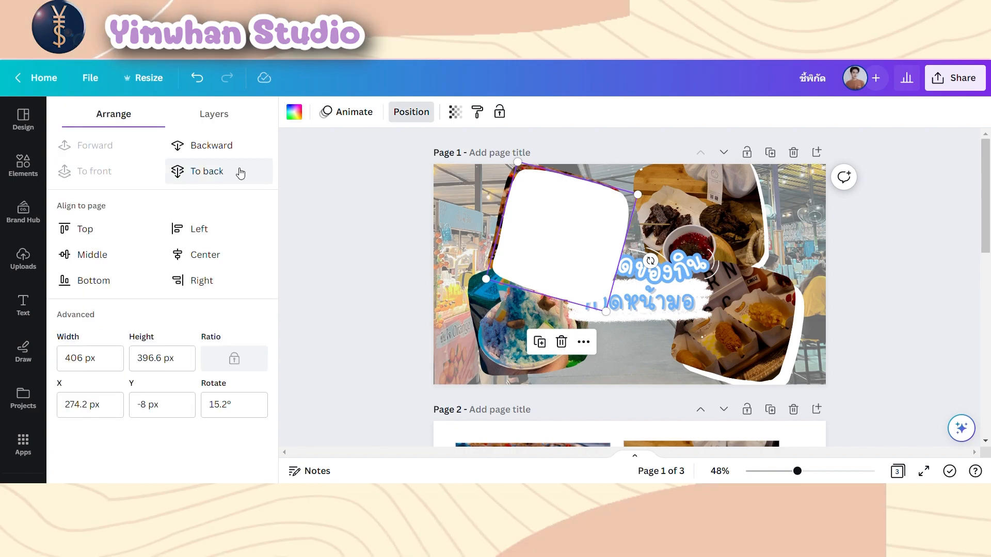
pyautogui.click(241, 173)
pyautogui.moveTo(527, 232); pyautogui.dragTo(554, 222)
pyautogui.click(429, 268)
pyautogui.moveTo(396, 241)
pyautogui.mouseDown()
pyautogui.moveTo(415, 238)
pyautogui.moveTo(401, 244)
pyautogui.mouseUp()
pyautogui.click(301, 241)
# - Duplicate the lower-left shaved-ice photo frame, delete the copy's image and fill the empty frame with white
pyautogui.click(393, 304)
pyautogui.click(392, 225)
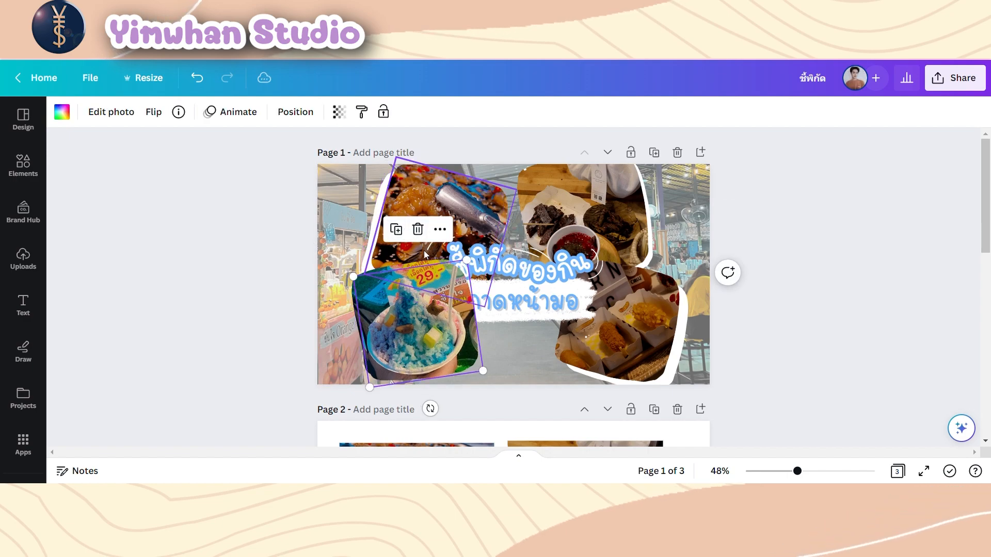
pyautogui.click(417, 229)
pyautogui.click(413, 170)
pyautogui.click(62, 112)
pyautogui.click(144, 190)
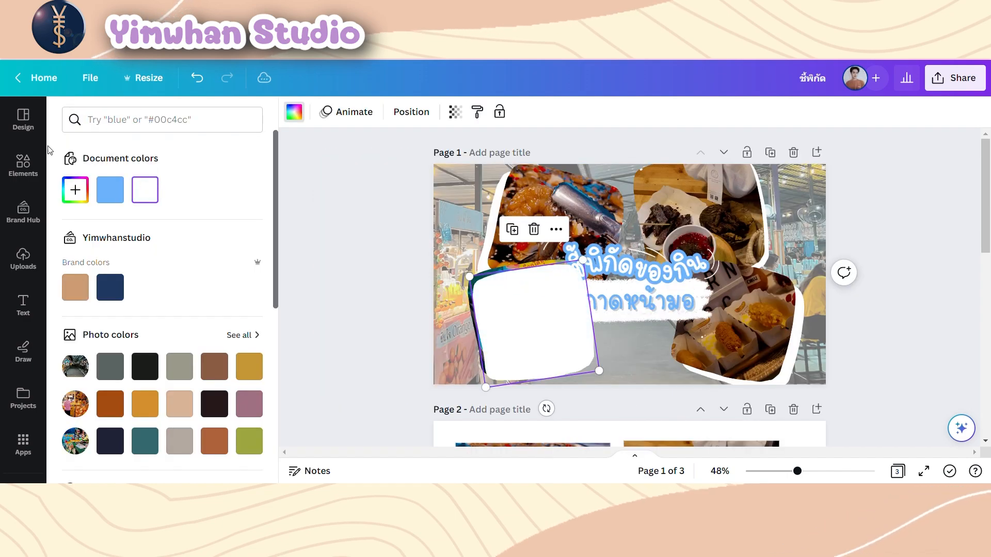
# - Send the white copy to the back, resize it to about 351 × 343 px and offset it down-left behind the shaved-ice photo
pyautogui.click(411, 111)
pyautogui.click(207, 170)
pyautogui.moveTo(527, 334)
pyautogui.mouseDown()
pyautogui.moveTo(511, 331)
pyautogui.moveTo(513, 341)
pyautogui.mouseUp()
pyautogui.moveTo(471, 394); pyautogui.dragTo(488, 401)
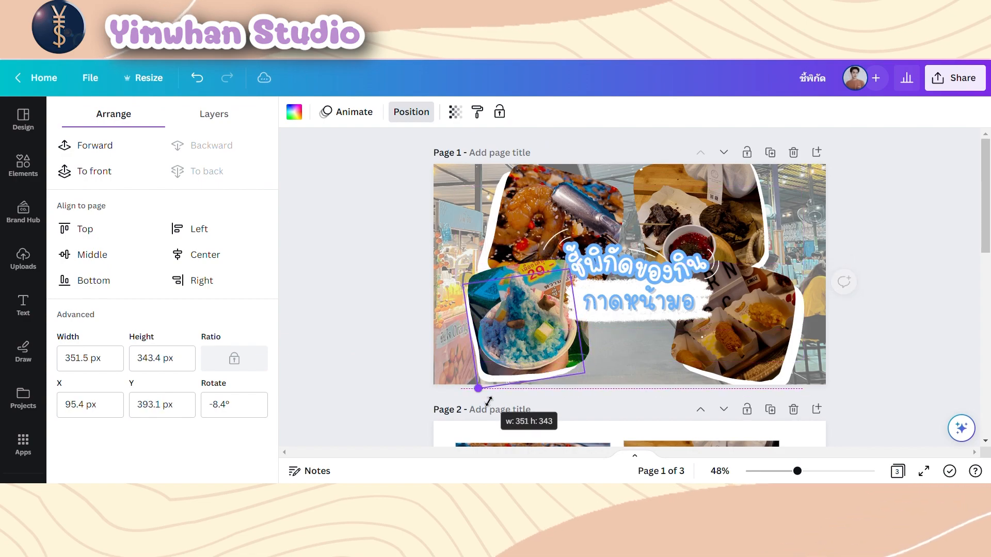
pyautogui.moveTo(514, 355); pyautogui.dragTo(513, 359)
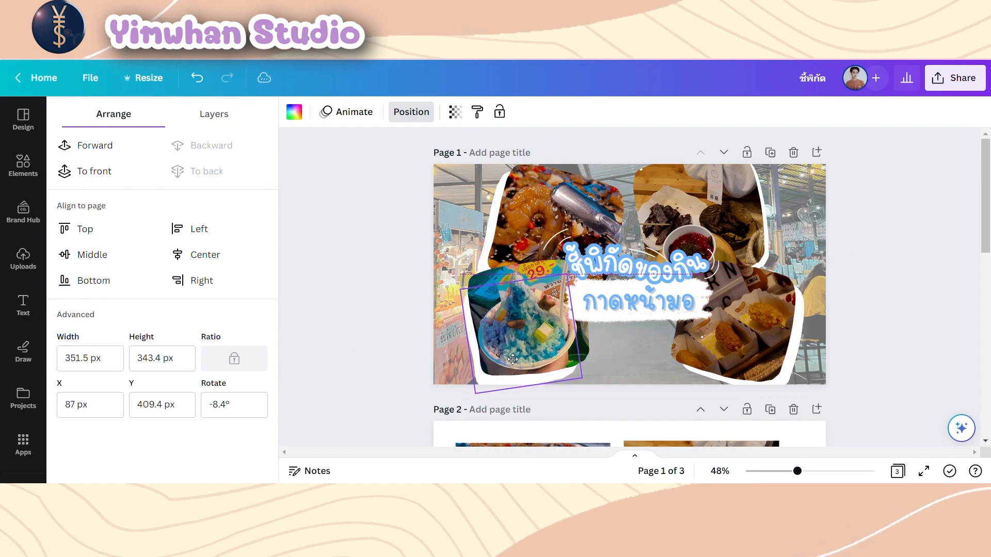
pyautogui.click(408, 305)
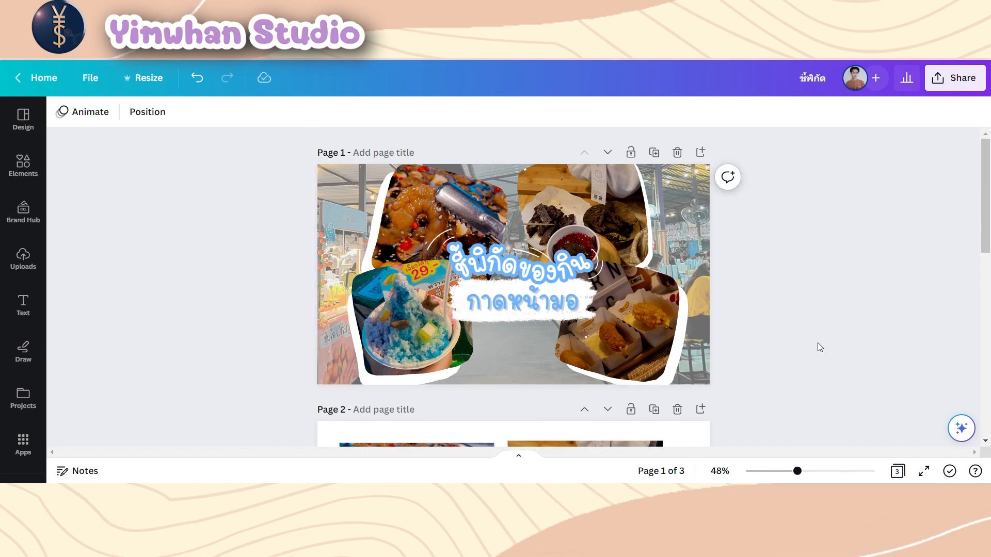
pyautogui.click(666, 330)
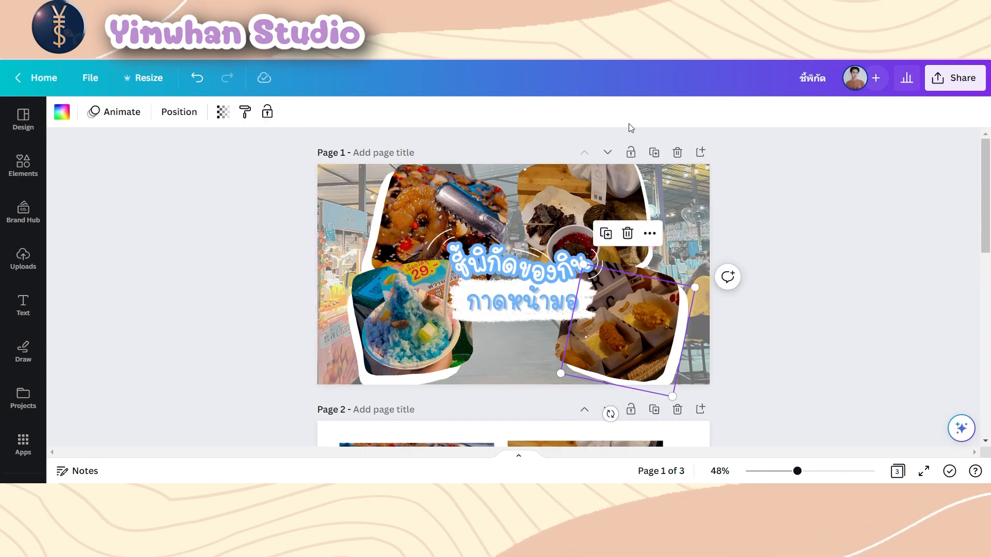
pyautogui.click(799, 304)
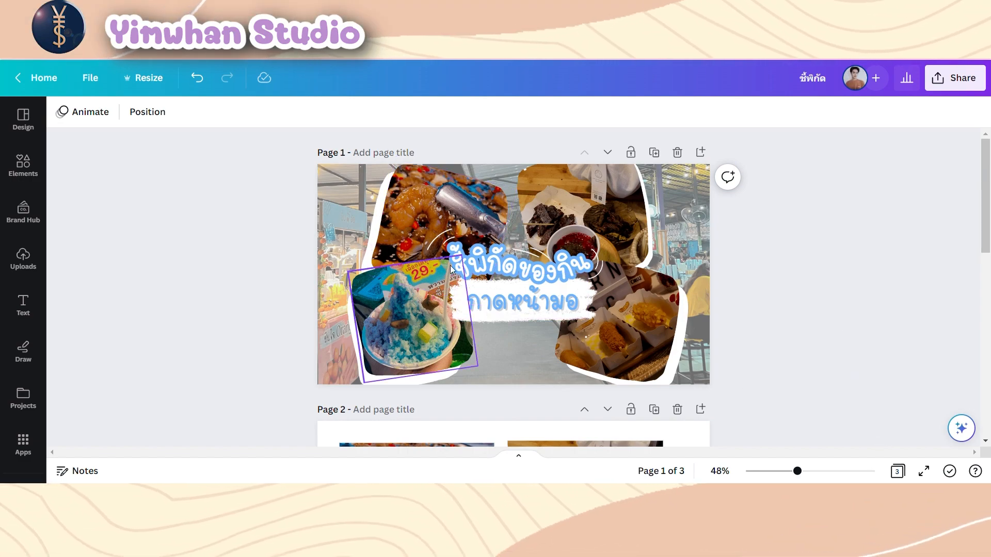
# - Add a text box to page 1 reading "yimwhan studio"
pyautogui.click(23, 305)
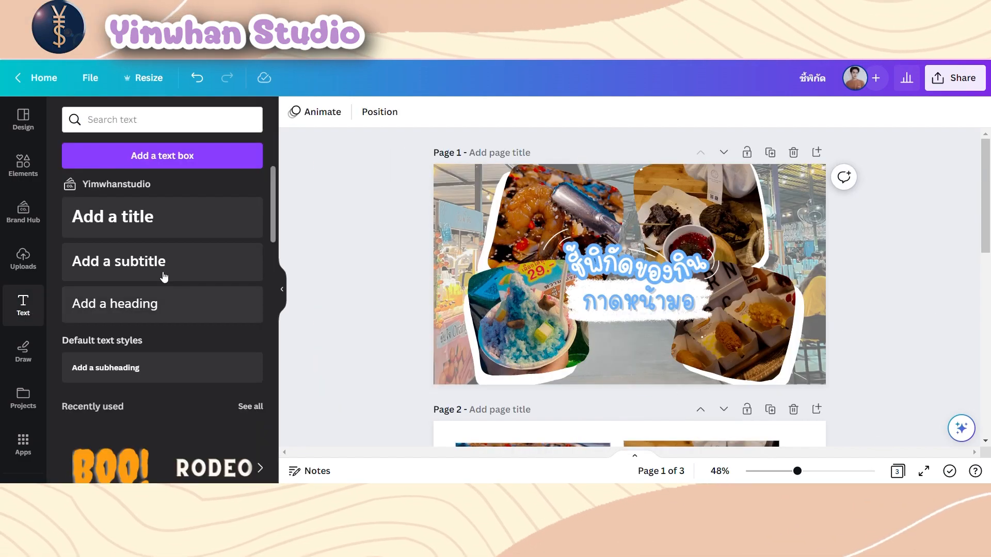
pyautogui.click(170, 160)
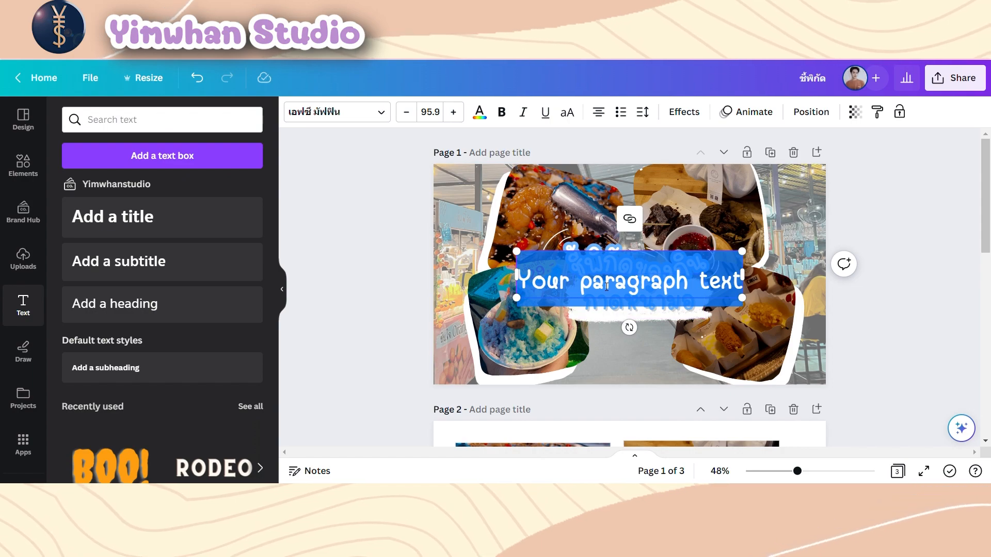
pyautogui.write('yimwhan')
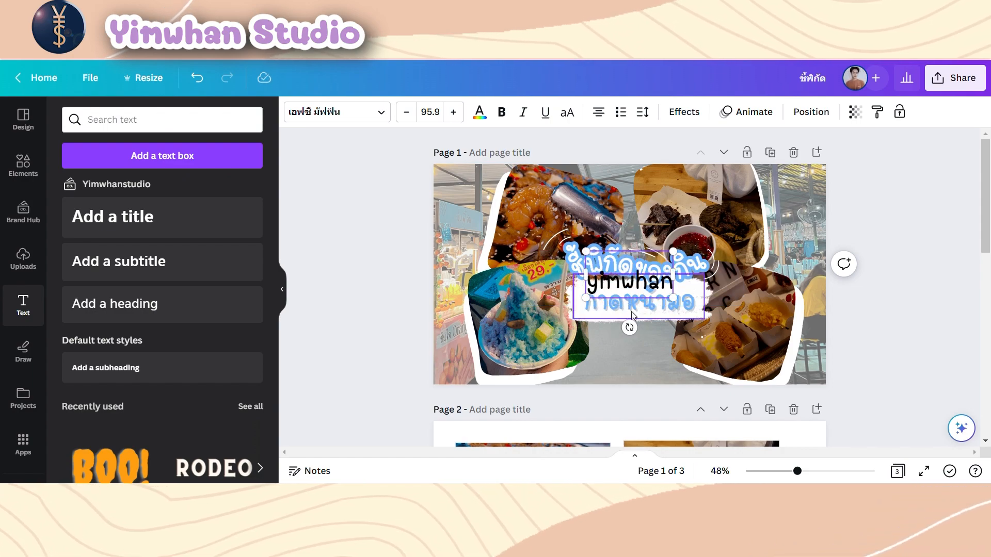
pyautogui.write(' studio')
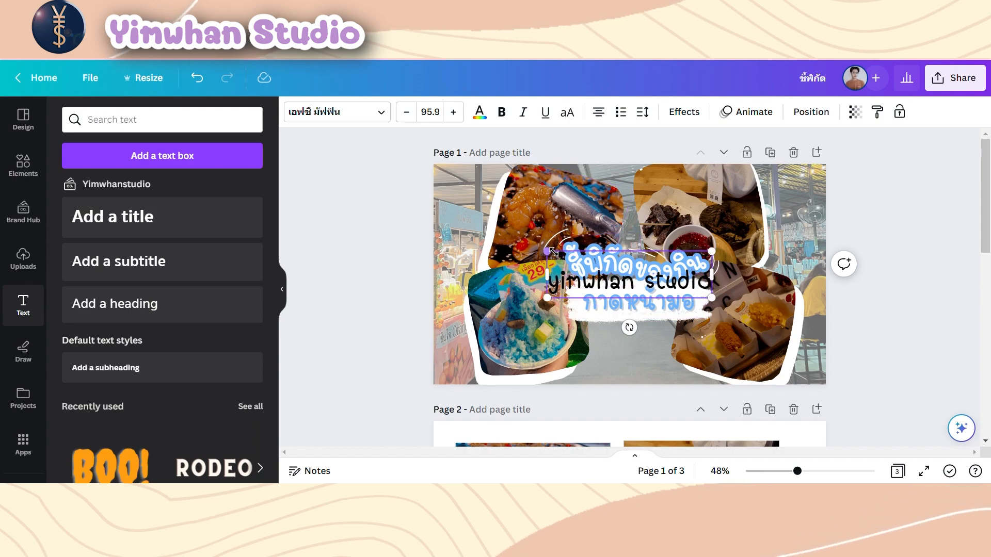
# - Shrink the "yimwhan studio" text to size 49.9 and place it centred just below the title's second line
pyautogui.moveTo(553, 251); pyautogui.dragTo(596, 272)
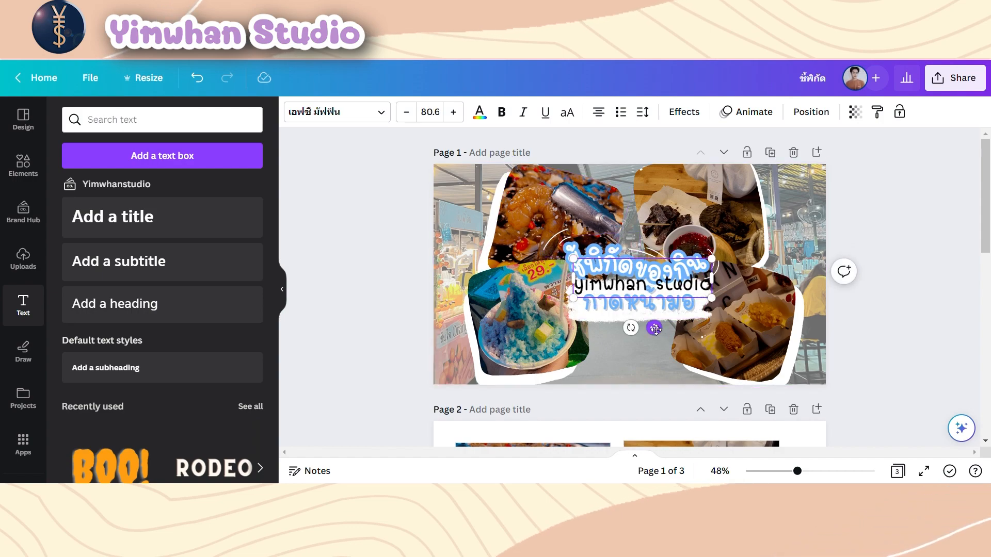
pyautogui.moveTo(656, 329); pyautogui.dragTo(754, 417)
pyautogui.moveTo(673, 351); pyautogui.dragTo(767, 367)
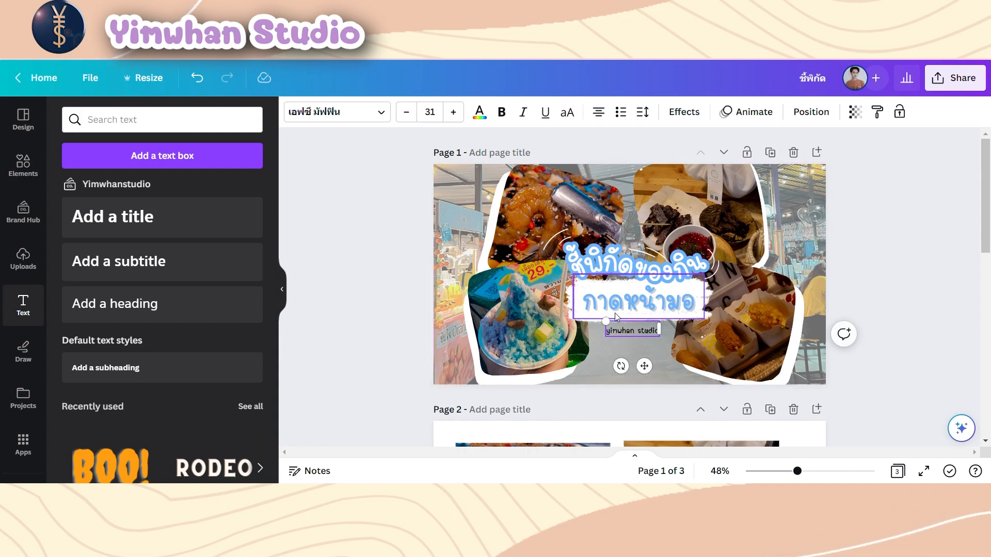
pyautogui.moveTo(606, 320); pyautogui.dragTo(582, 317)
pyautogui.moveTo(630, 373); pyautogui.dragTo(647, 378)
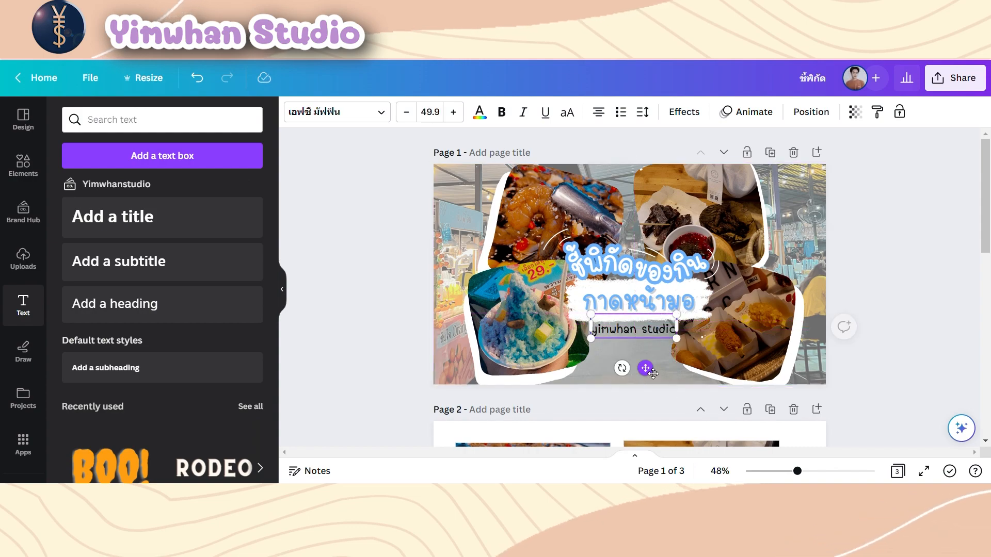
# - Change the "yimwhan studio" text color to white (#ffffff)
pyautogui.click(484, 113)
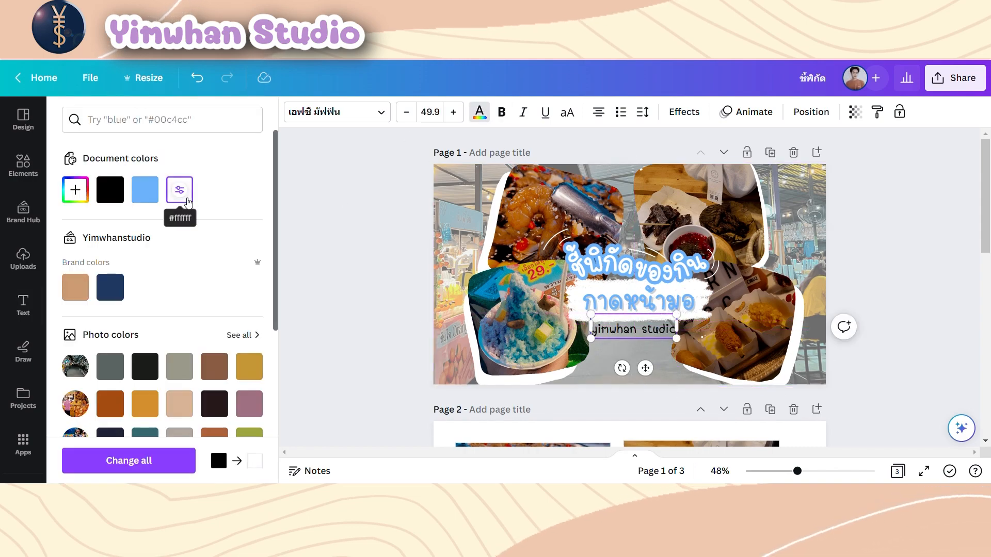
pyautogui.click(179, 188)
pyautogui.click(480, 300)
pyautogui.click(631, 329)
pyautogui.click(479, 112)
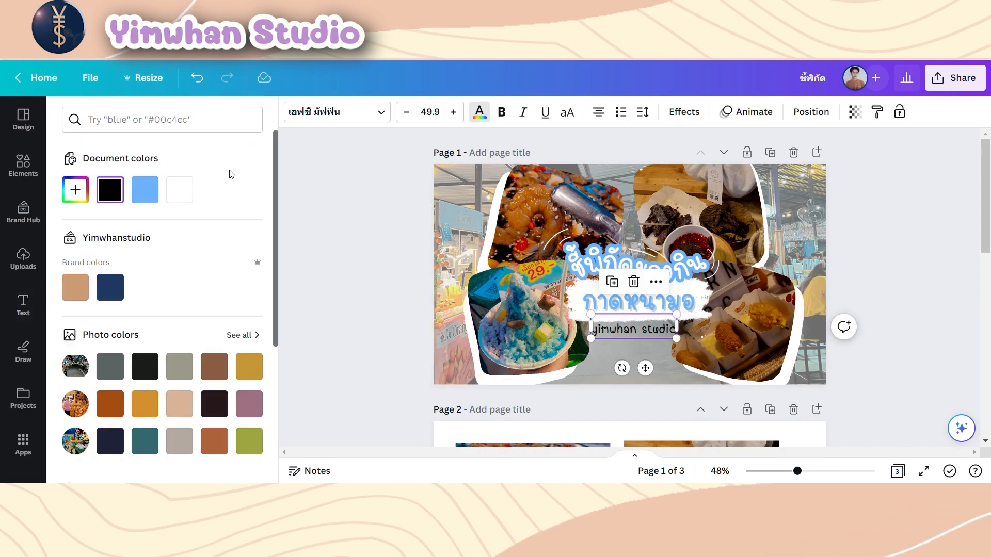
# - Reduce the "yimwhan studio" text to size 48 and move it to the centre of the page's lower edge
pyautogui.moveTo(594, 352); pyautogui.dragTo(600, 347)
pyautogui.moveTo(649, 337); pyautogui.dragTo(631, 374)
pyautogui.click(938, 351)
pyautogui.click(950, 321)
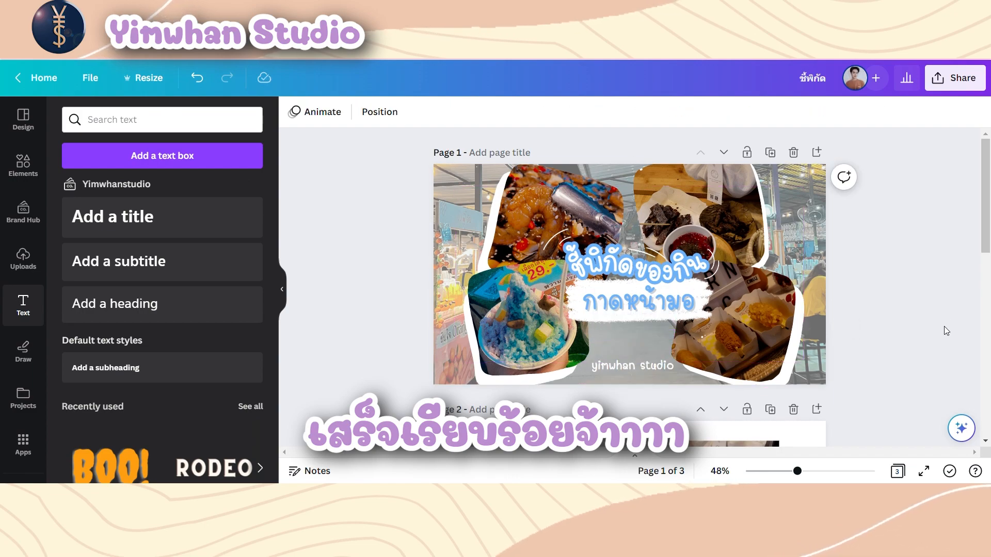
pyautogui.click(653, 365)
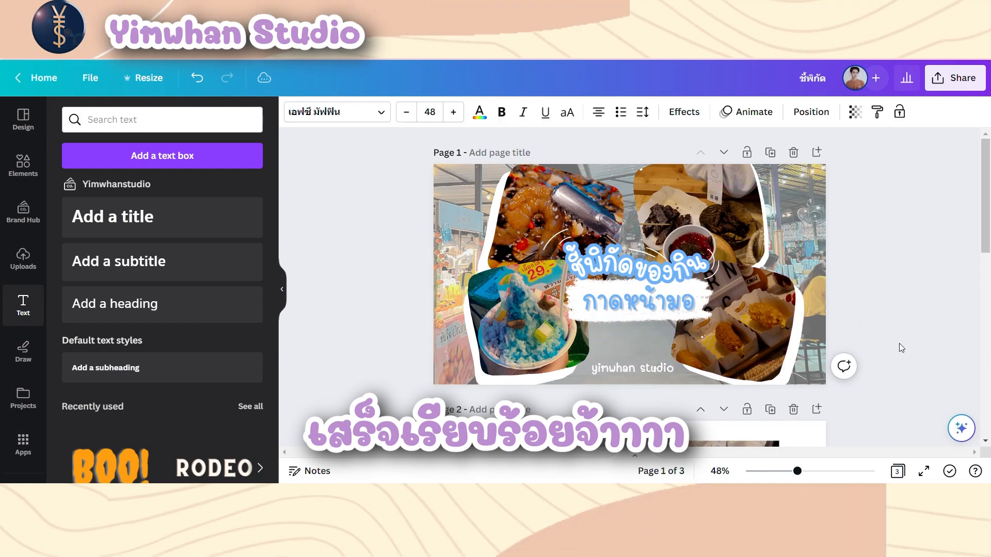
pyautogui.click(899, 343)
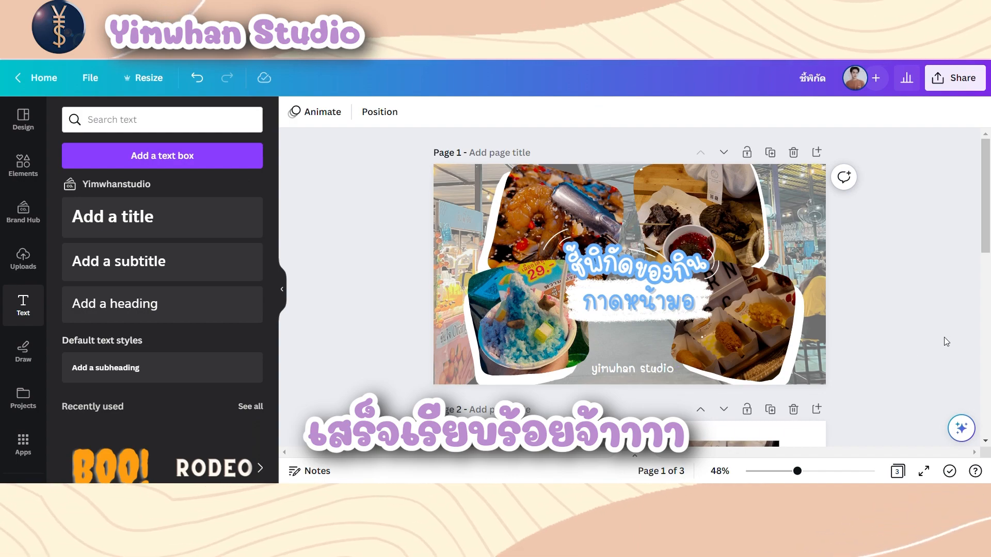